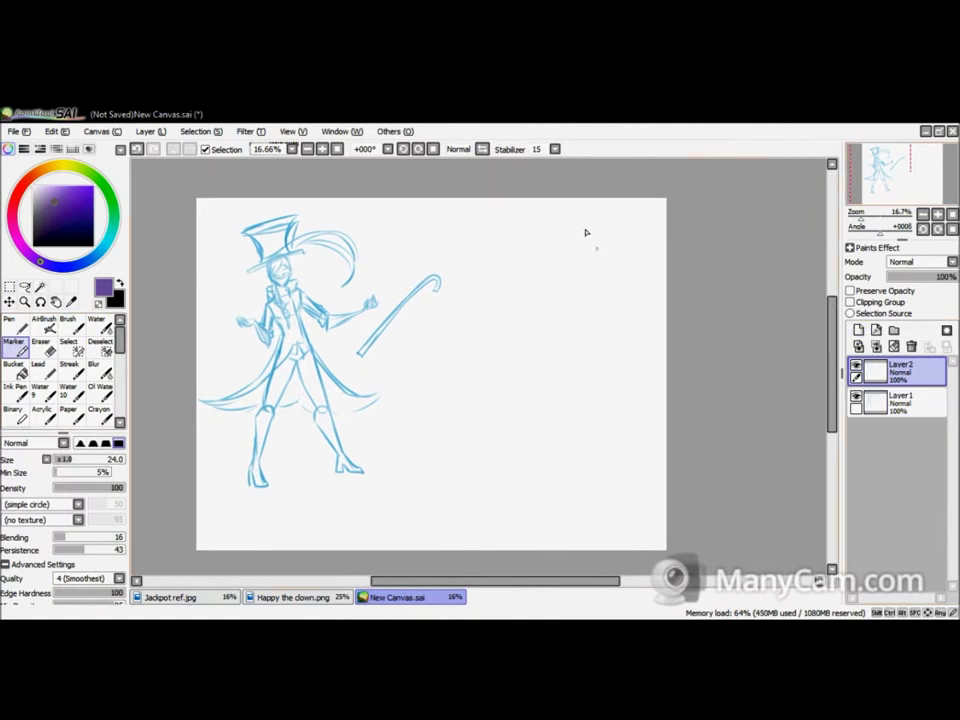
- Sketch a large grinning character with flyaway hair and an outstretched hand in purple along the canvas's right edge, using a size 57 marker
click(90, 462)
drag(556, 242, 621, 242)
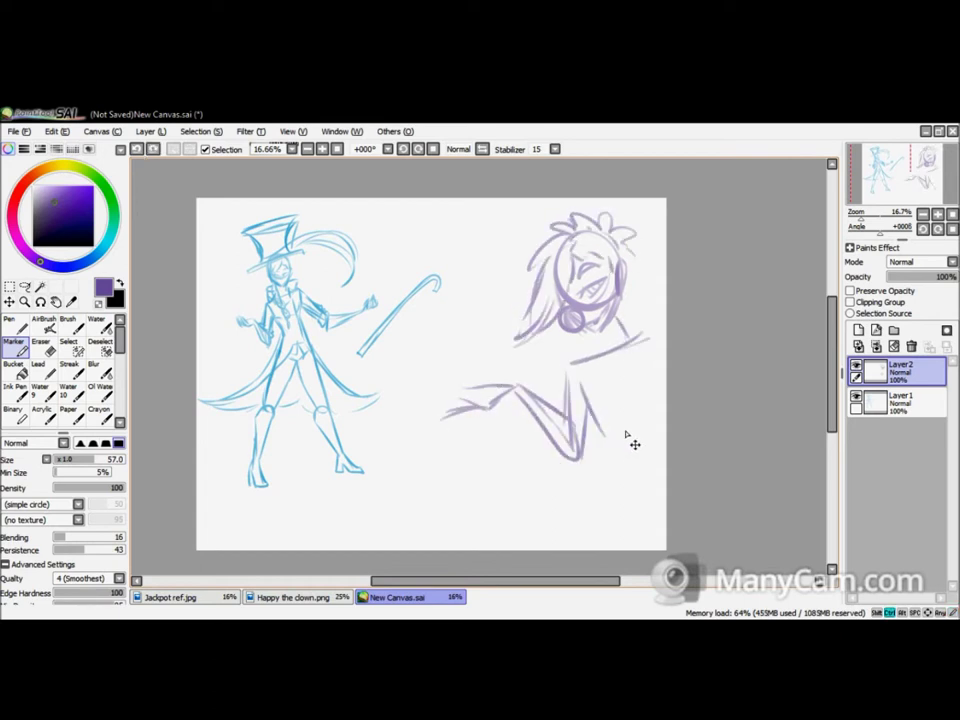
key(ctrl+z)
key(ctrl+z)
key(ctrl+z)
mouse_move(566, 348)
mouse_down()
mouse_move(662, 370)
mouse_move(592, 505)
mouse_up()
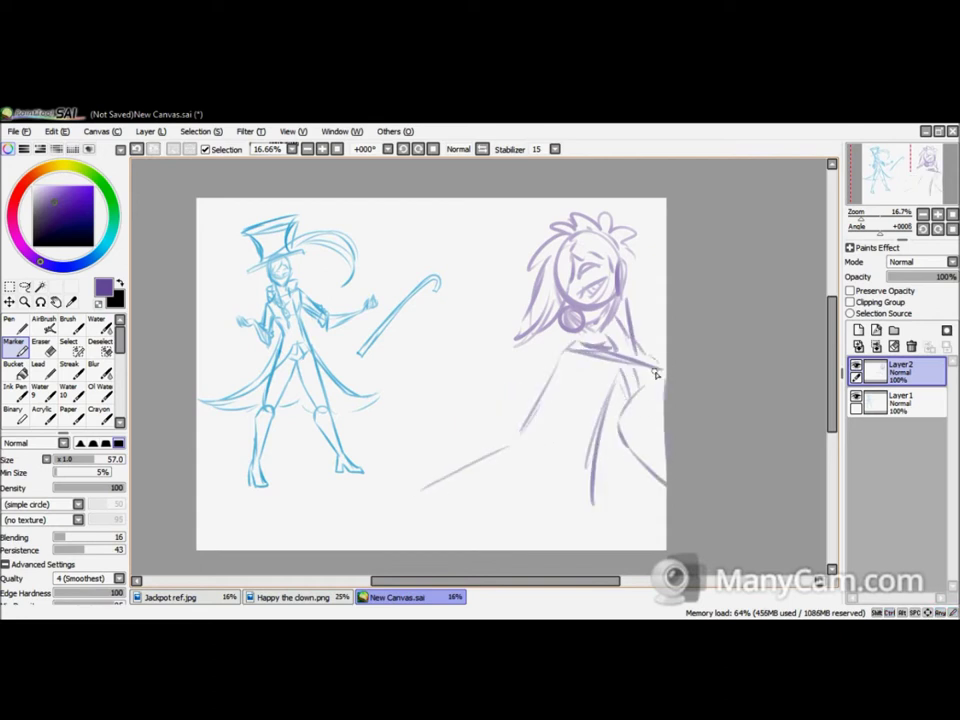
drag(631, 379, 614, 533)
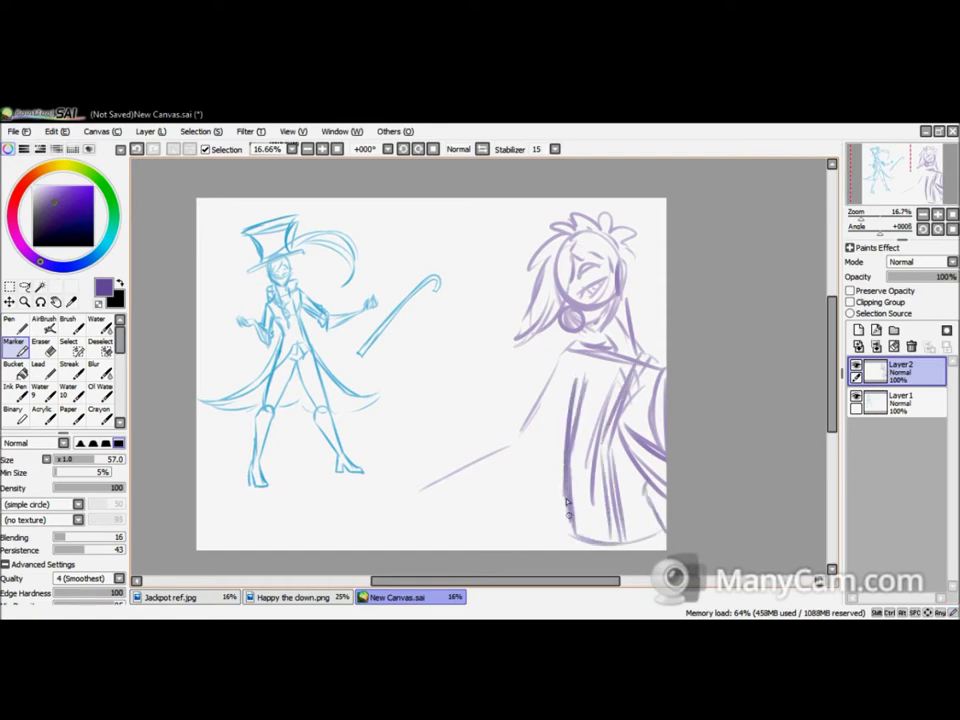
drag(580, 358, 573, 536)
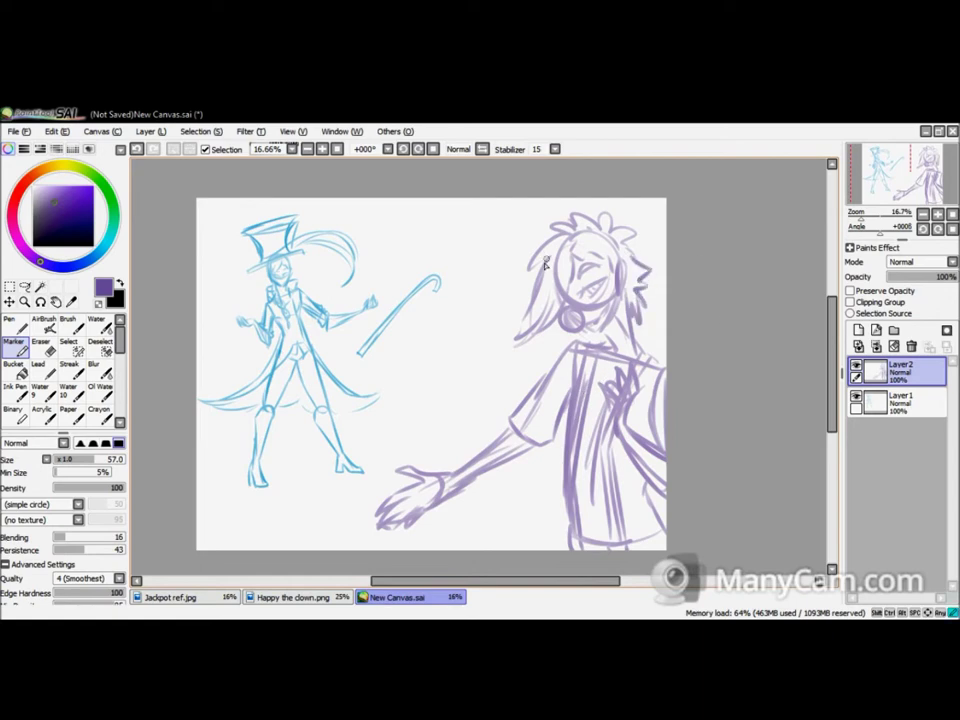
key(e)
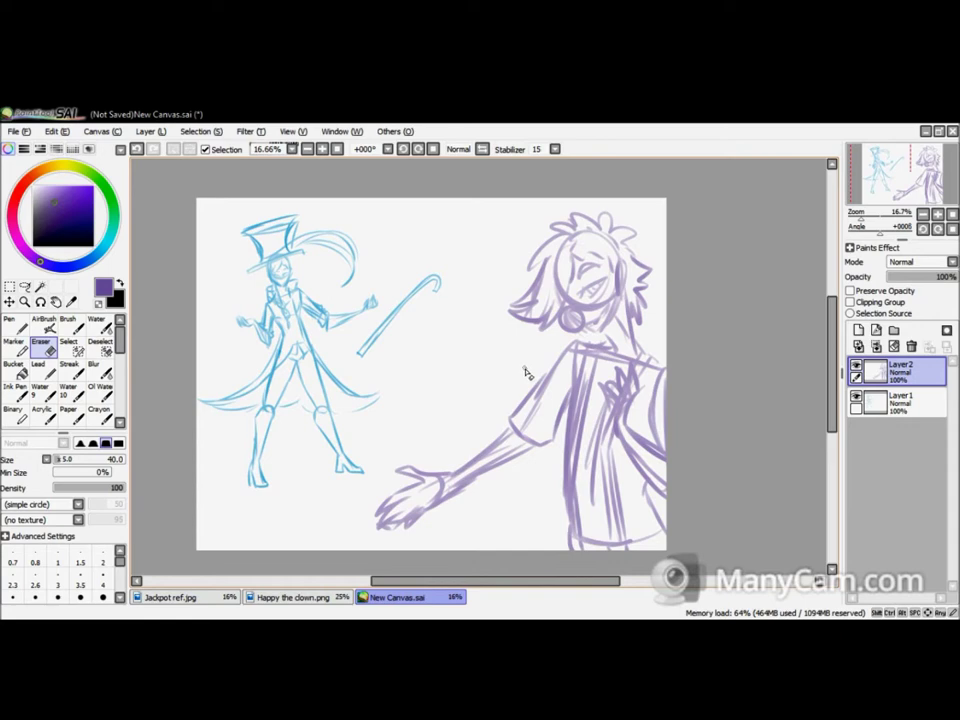
- Sketch two small figures in dark purple between the two larger characters on a separate layer, using a size 36 marker
click(876, 347)
key(b)
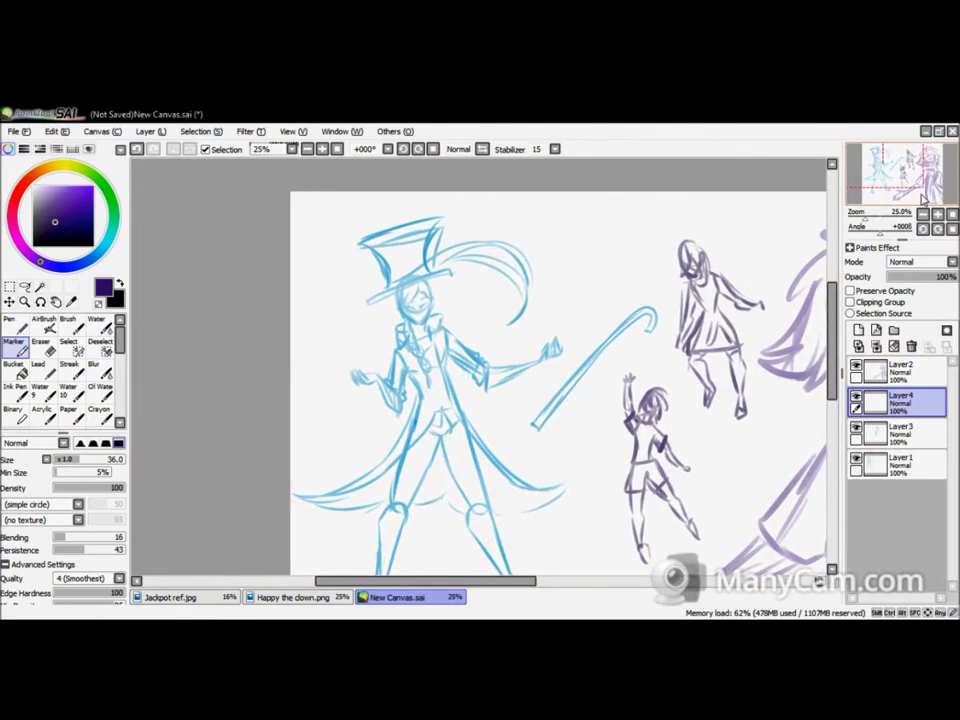
- Add another empty layer and place Layer4 and Layer5 beneath all the sketch layers
mouse_move(932, 212)
mouse_down()
mouse_move(915, 185)
mouse_move(926, 196)
mouse_up()
click(922, 213)
click(858, 330)
drag(900, 432, 900, 505)
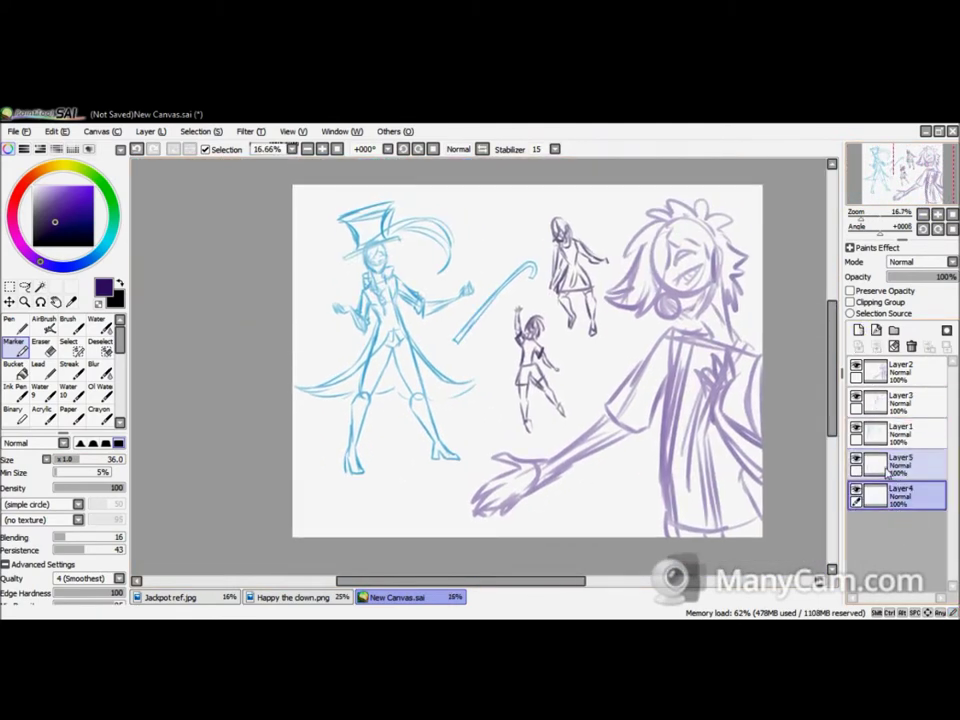
- Fill the upper part of Layer4 with orange-brown as the sky, closing off its lower edge with a size 500 stroke
click(79, 196)
click(10, 320)
drag(280, 358, 780, 358)
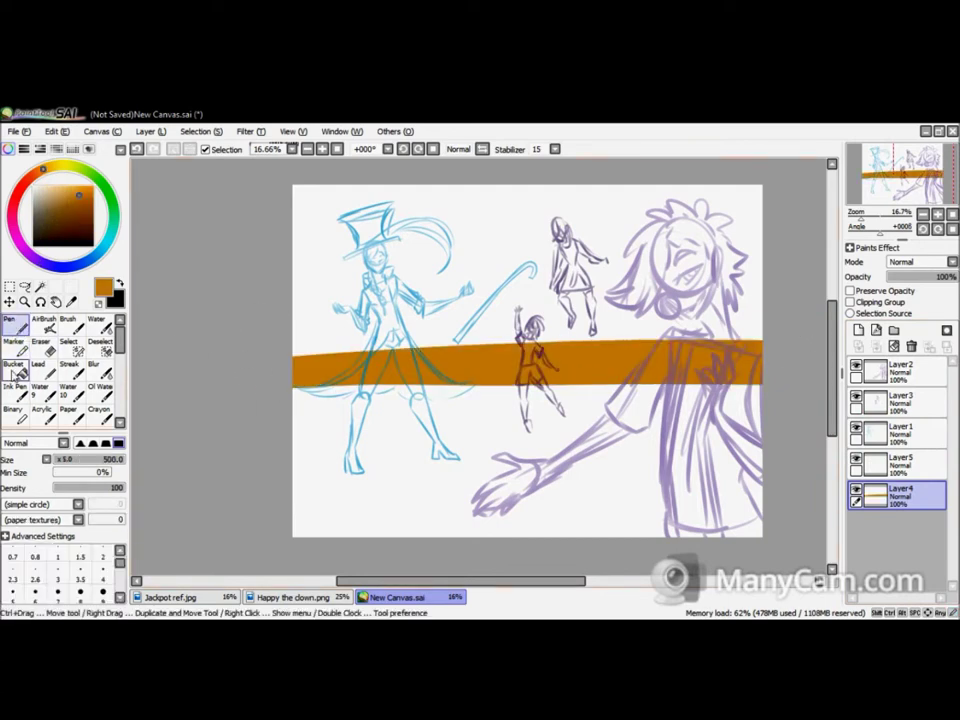
click(15, 365)
click(520, 260)
- Draw a horizon line in dark brown on Layer5 and fill the area below it as the ground
click(10, 320)
drag(285, 395, 775, 395)
click(15, 365)
click(520, 470)
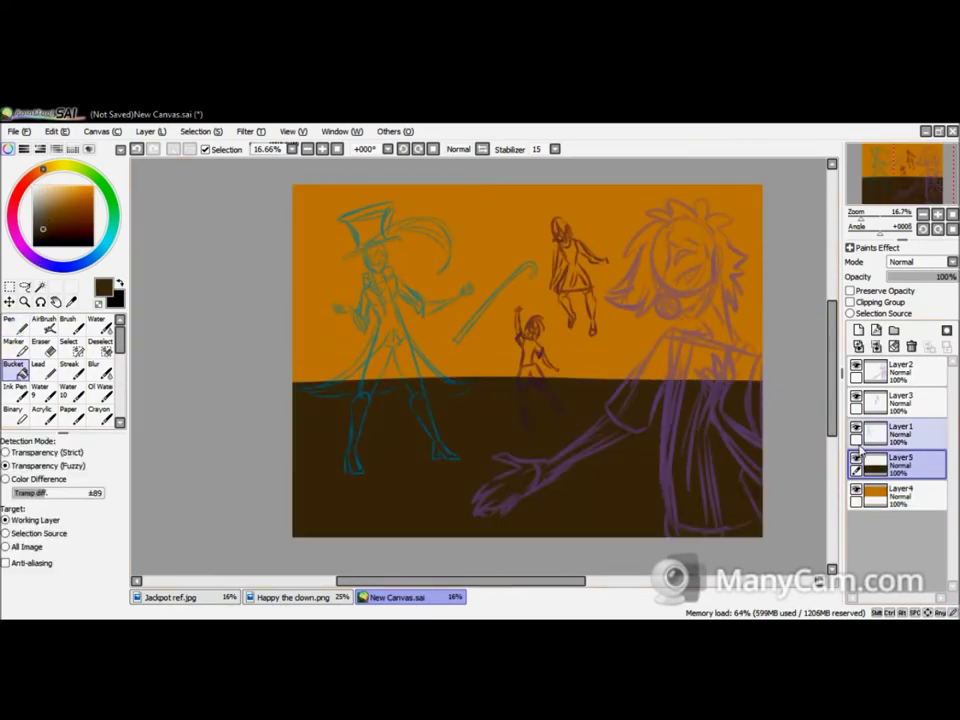
- On a new layer, outline a circus tent in yellow with curved roof edges and a ground line, and fill it with the same yellow
click(858, 330)
click(57, 166)
click(93, 188)
click(14, 325)
drag(420, 214, 321, 305)
key(ctrl+z)
drag(395, 180, 258, 260)
drag(655, 183, 770, 240)
drag(285, 440, 775, 425)
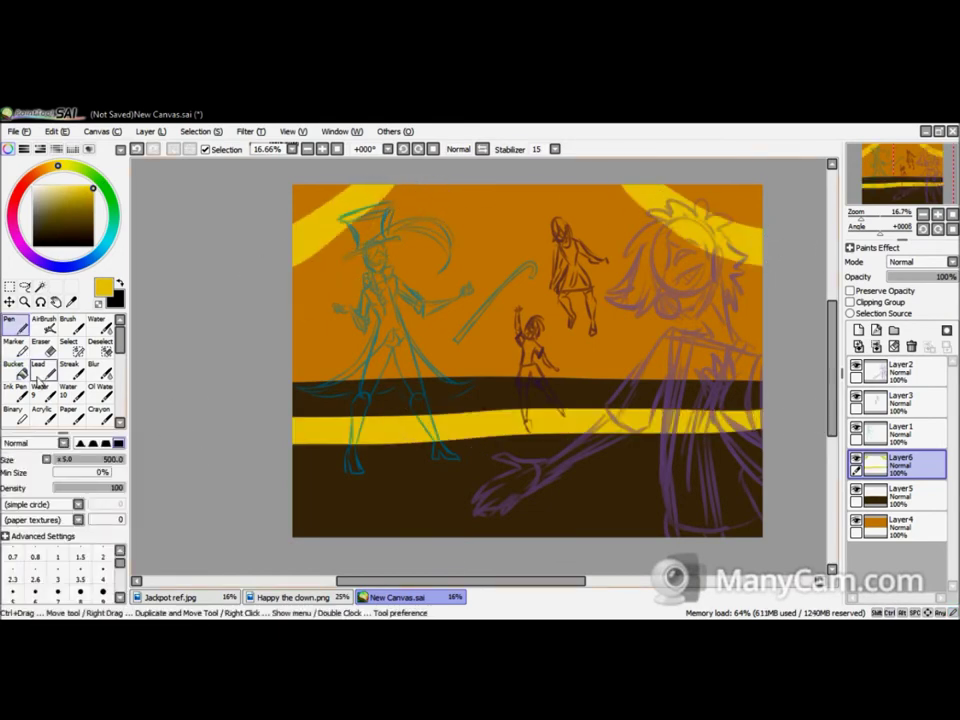
click(15, 365)
click(520, 300)
- Preserve the tent layer's opacity and paint orange stripes fanning down the tent roof
click(14, 325)
click(849, 290)
click(68, 320)
click(47, 166)
click(14, 325)
drag(302, 275, 408, 190)
mouse_move(430, 262)
mouse_down()
mouse_move(468, 190)
mouse_move(505, 250)
mouse_up()
drag(520, 185, 540, 250)
drag(590, 185, 620, 235)
drag(690, 190, 784, 240)
- Paint an orange scalloped band across the tent and orange stripes down the wall below it
mouse_move(323, 323)
mouse_down()
mouse_move(362, 305)
mouse_move(556, 305)
mouse_move(767, 268)
mouse_up()
drag(322, 330, 318, 440)
drag(390, 322, 408, 433)
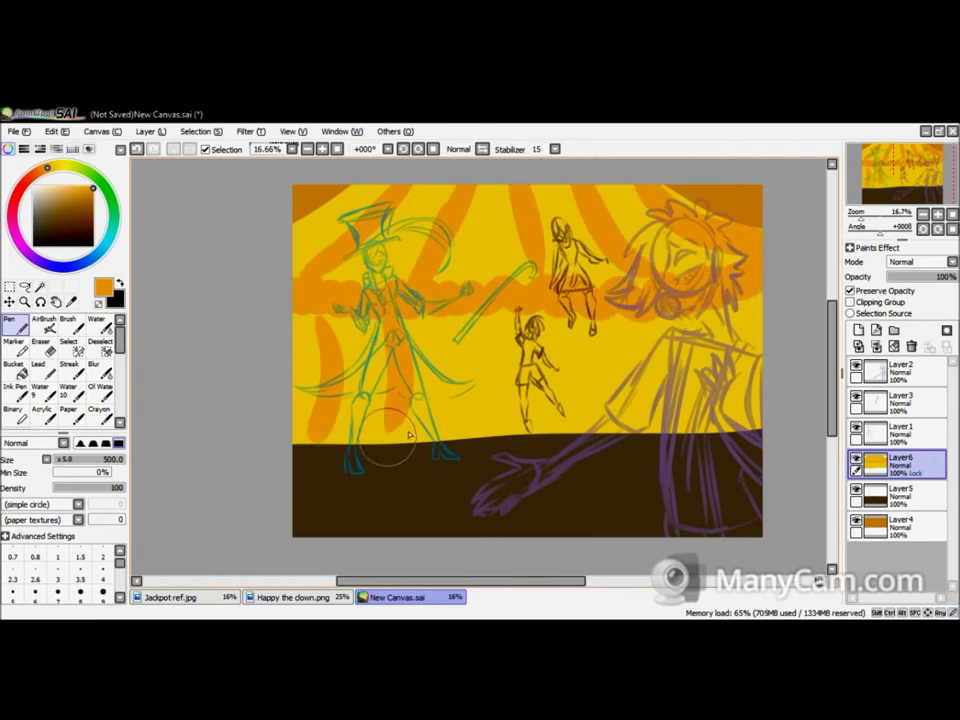
- Draw and fill a black triangular entrance on a new layer clipped to the tent layer
click(68, 320)
click(33, 245)
click(858, 330)
drag(381, 461, 441, 318)
drag(441, 318, 516, 465)
click(14, 366)
click(445, 400)
click(850, 302)
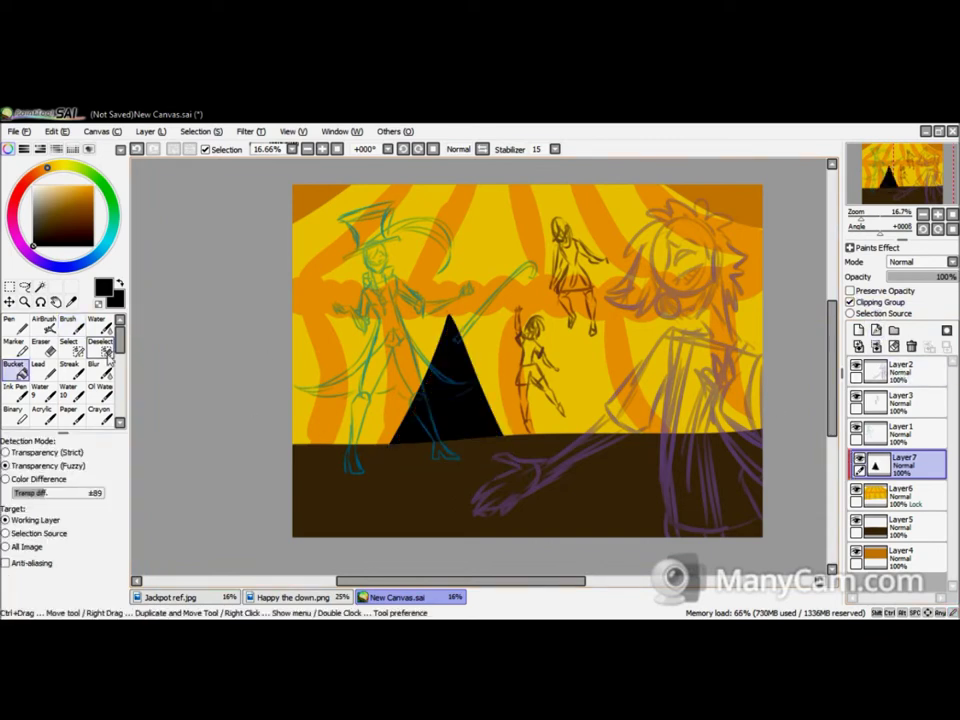
- On a new layer, outline two door flaps beside the black entrance in brownish orange and fill them
click(68, 325)
click(858, 330)
click(87, 196)
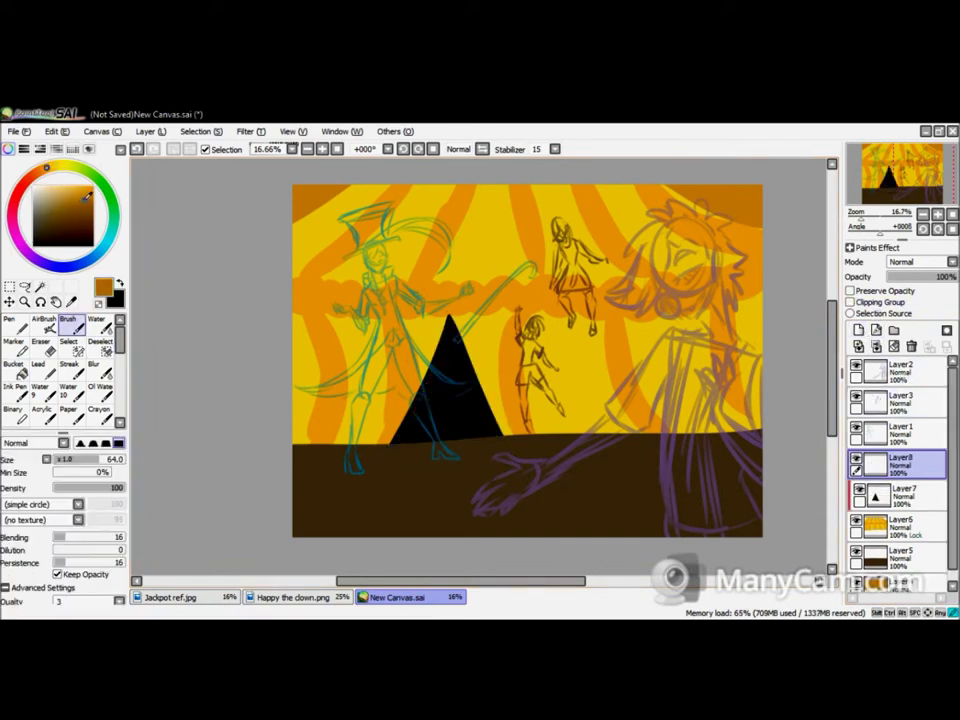
drag(381, 322, 369, 458)
drag(460, 318, 559, 439)
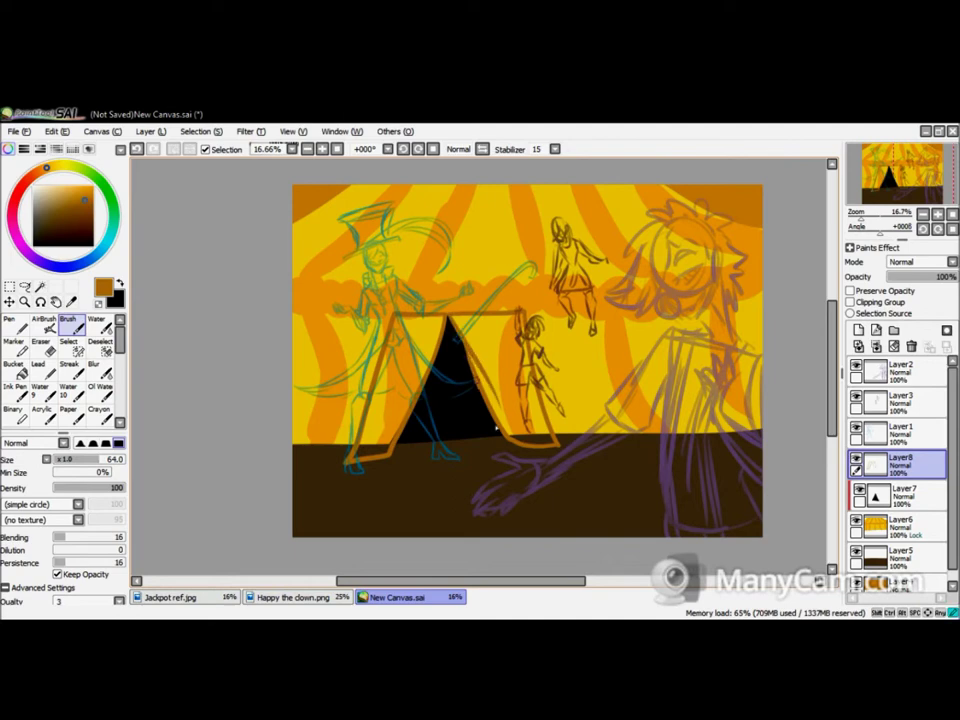
click(13, 370)
click(402, 400)
click(512, 420)
- Preserve the flap layer's opacity and paint dark yellow stripes on both door flaps
click(68, 325)
click(87, 196)
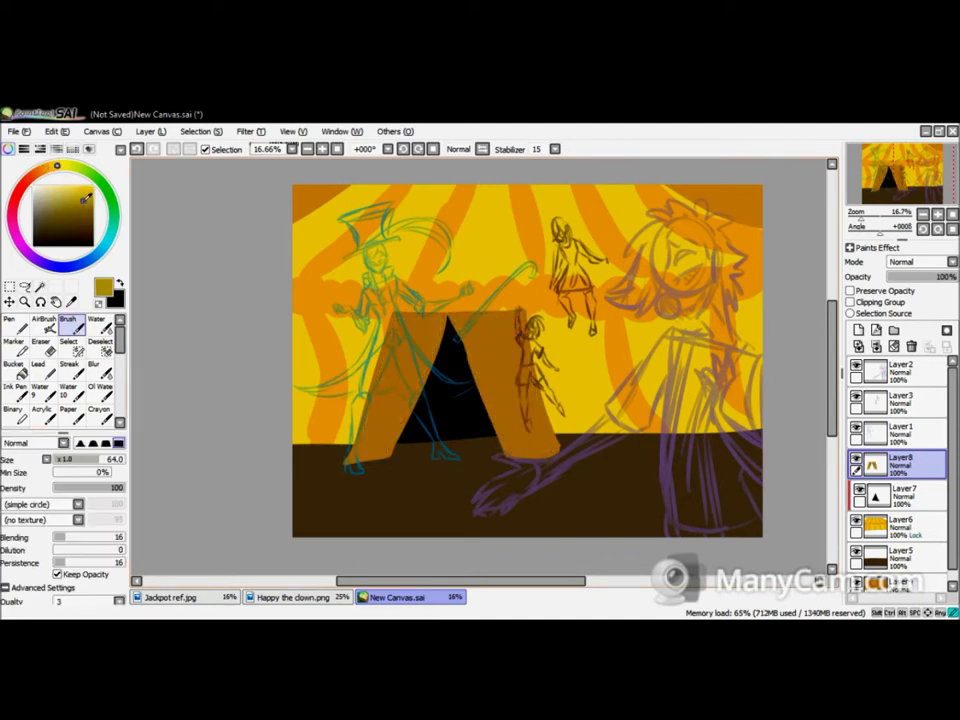
click(13, 325)
drag(360, 330, 380, 455)
drag(505, 320, 540, 440)
click(850, 290)
key(ctrl+z)
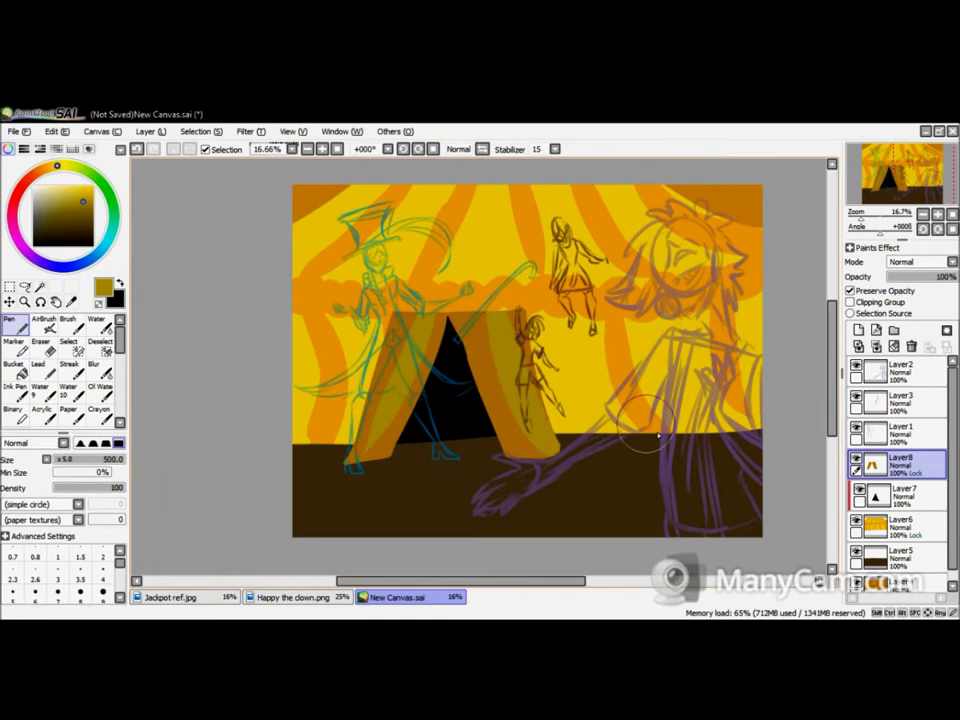
- Repaint the door flaps in the tent's bright yellow and orange and reshape the top of the entrance
click(90, 190)
mouse_move(380, 330)
mouse_down()
mouse_move(453, 214)
mouse_move(363, 475)
mouse_move(510, 329)
mouse_move(495, 234)
mouse_move(510, 325)
mouse_up()
alt+click(365, 232)
key(ctrl+shift+n)
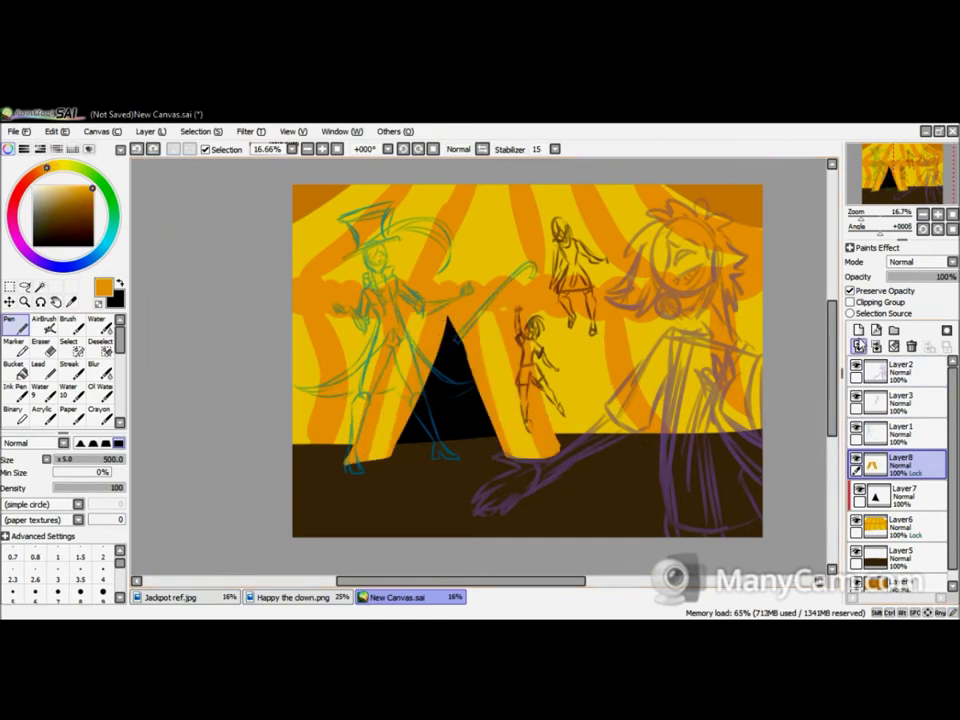
key(ctrl+z)
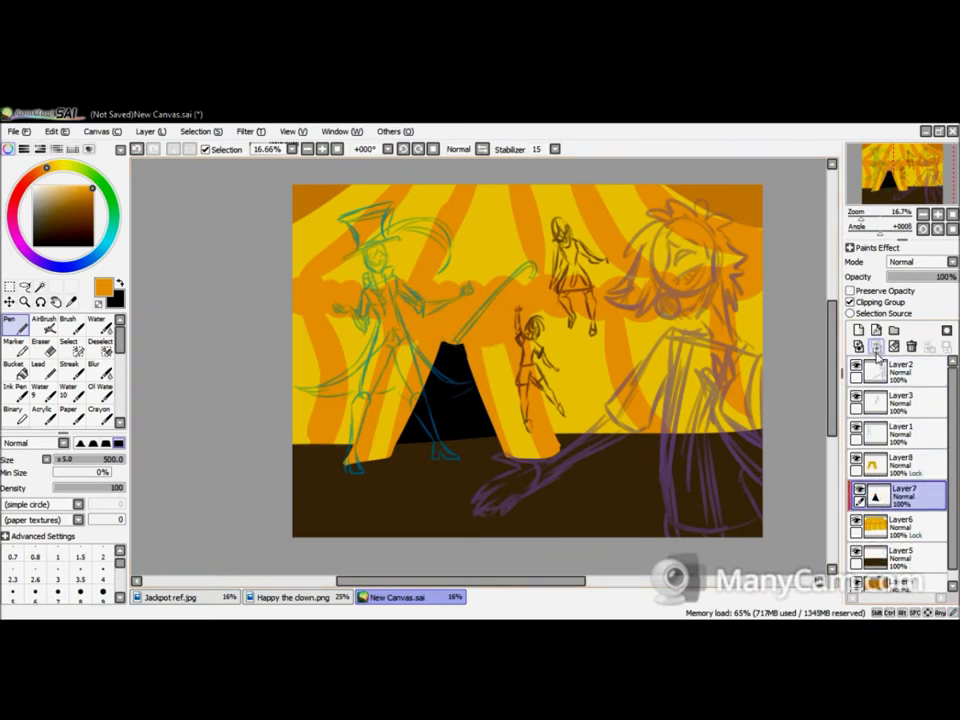
- Blur the base of the black entrance into the ground and merge the entrance and flap layers into the tent layer
key(ctrl+e)
click(97, 365)
drag(430, 445, 475, 440)
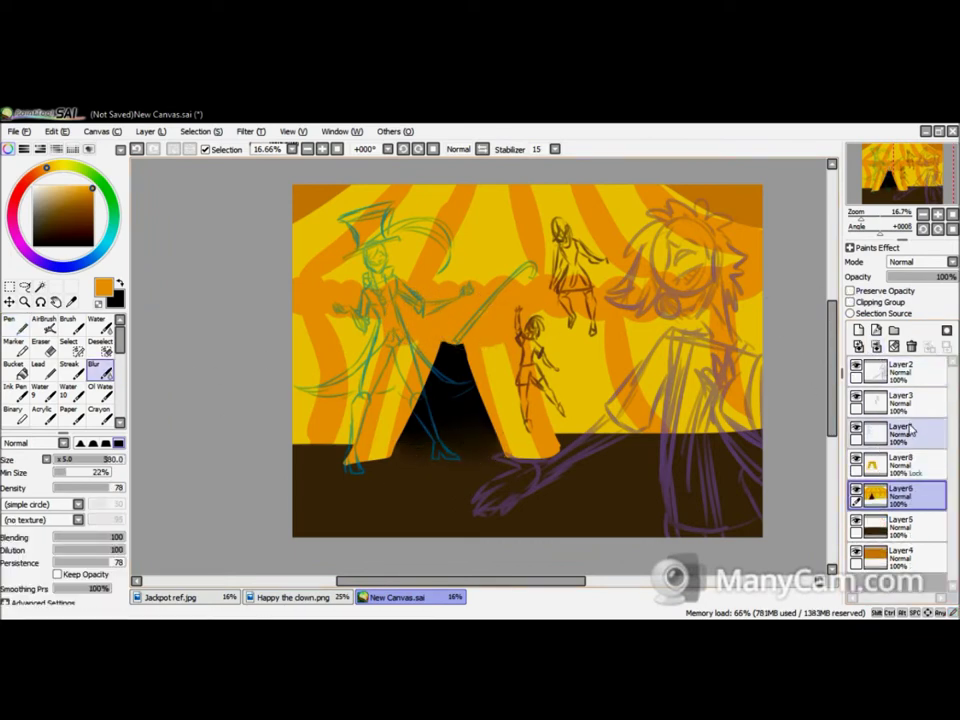
click(900, 462)
key(ctrl+e)
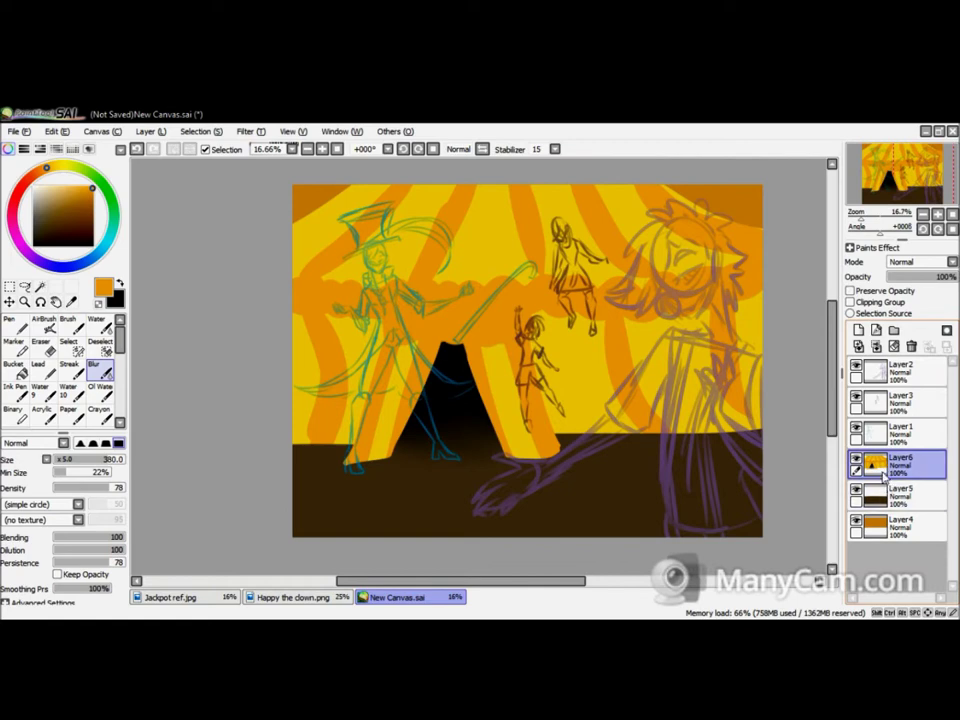
- Shrink the tent toward the canvas's upper left and extend its painted right side
key(ctrl+t)
drag(665, 270, 630, 240)
key(Return)
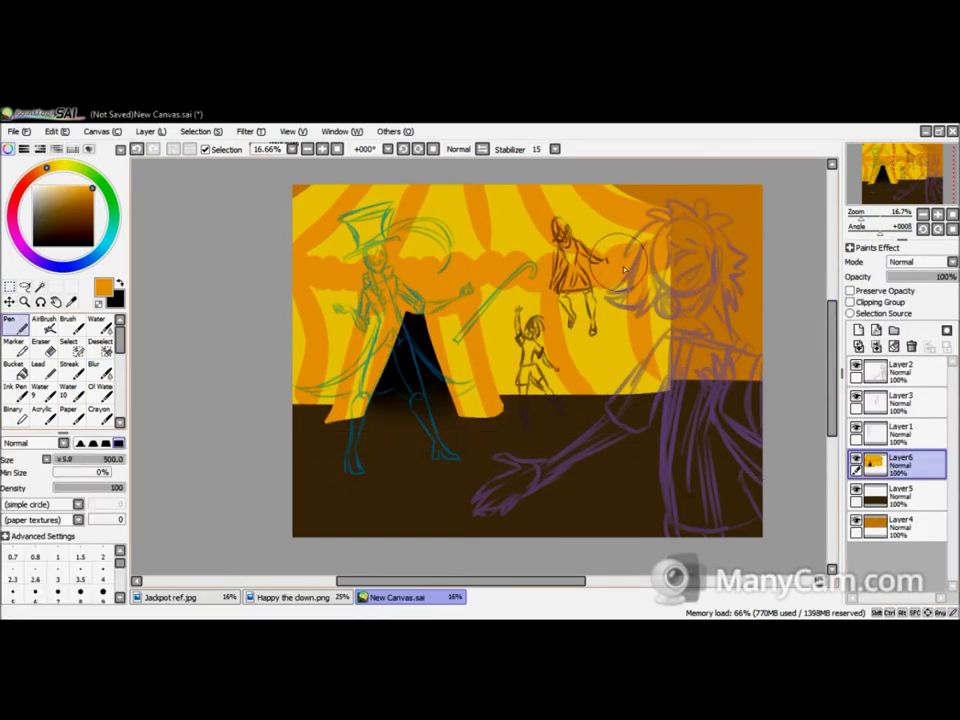
mouse_move(686, 262)
mouse_down()
mouse_move(662, 311)
mouse_move(678, 279)
mouse_move(668, 385)
mouse_move(648, 341)
mouse_move(665, 387)
mouse_up()
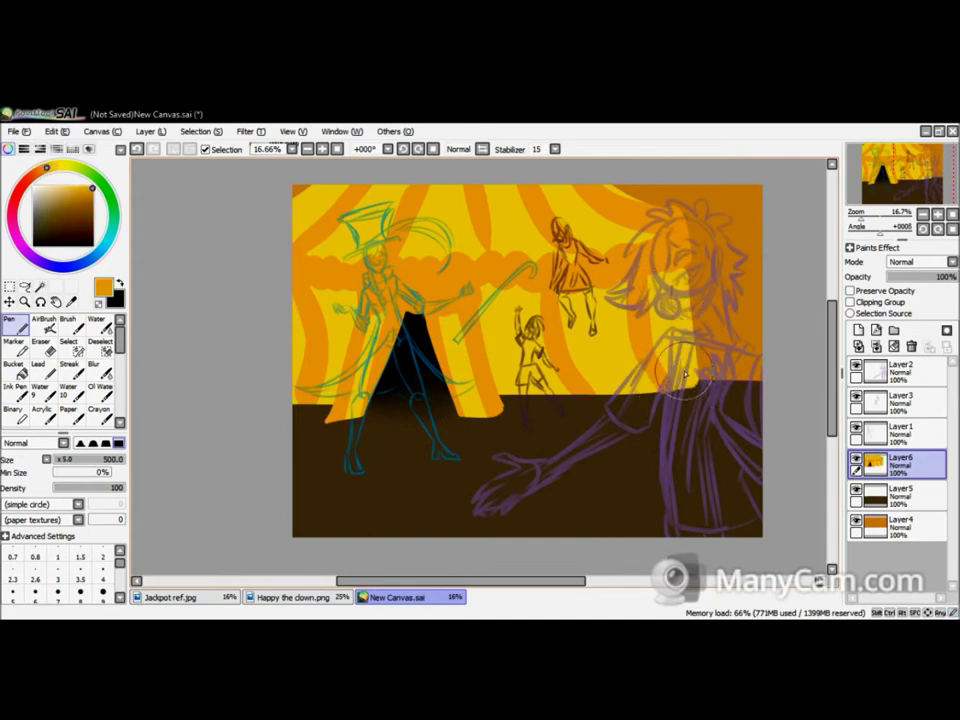
- On a new layer beneath the tent layer, fill a dark brown peaked shape behind the tent and trim it at the horizon
key(ctrl+shift+n)
click(68, 321)
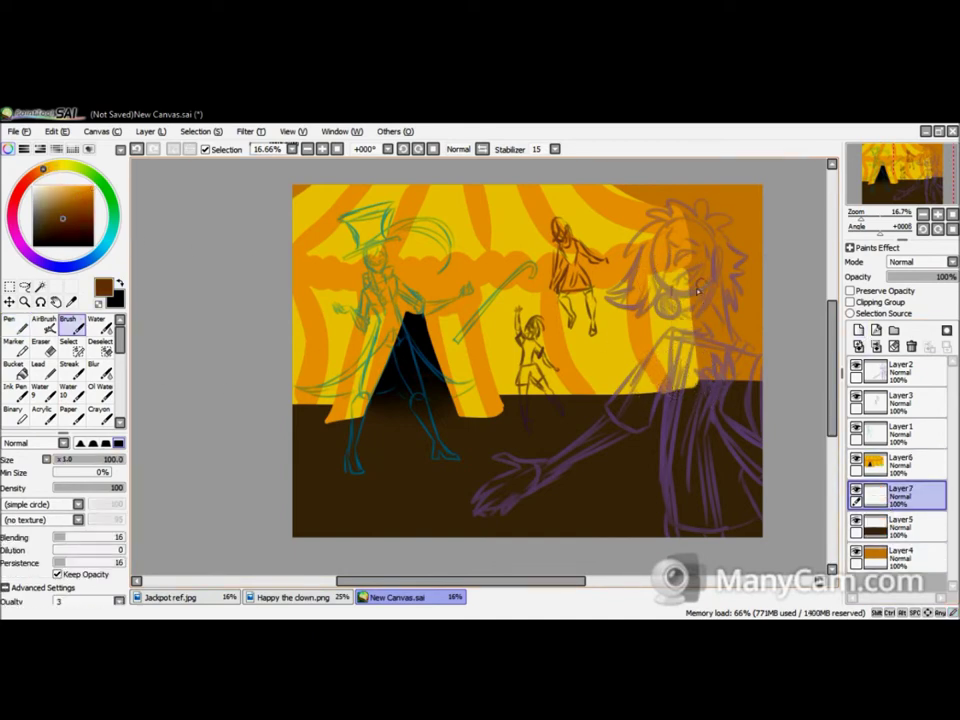
click(13, 364)
click(720, 330)
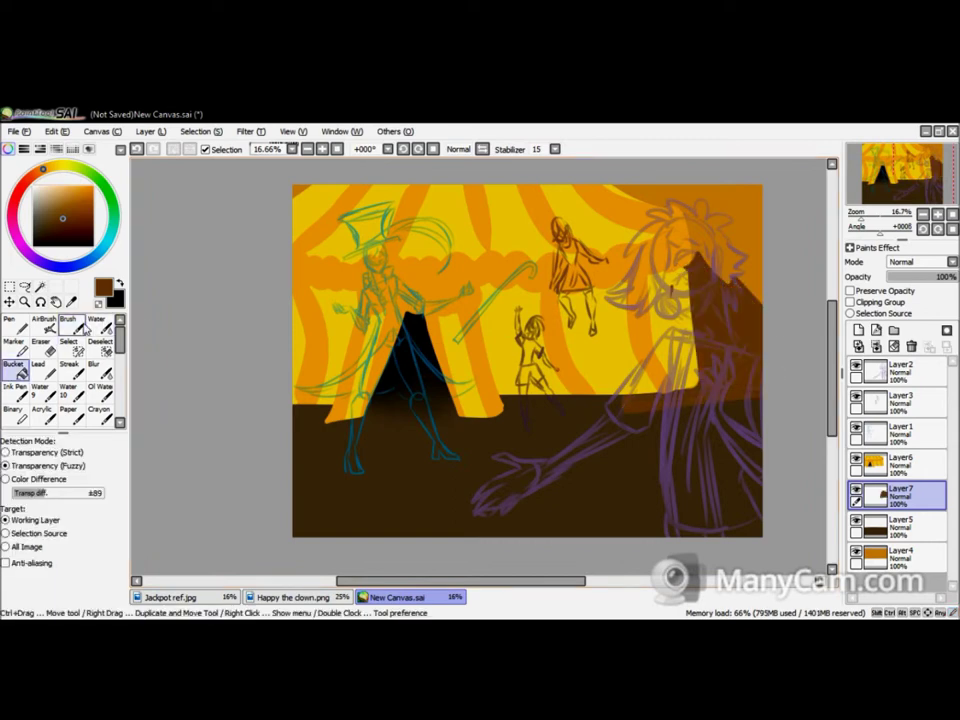
click(40, 341)
click(100, 366)
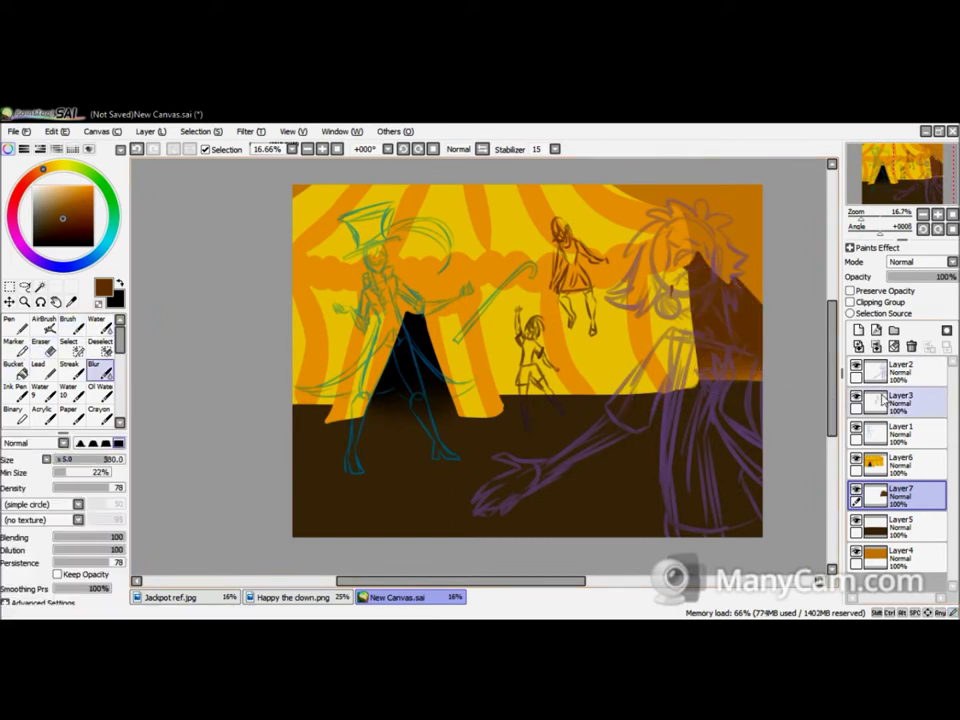
- Move the brown shape's layer beneath the ground layer at 100% opacity and blur the shape's edges
click(900, 462)
alt+click(630, 348)
click(68, 321)
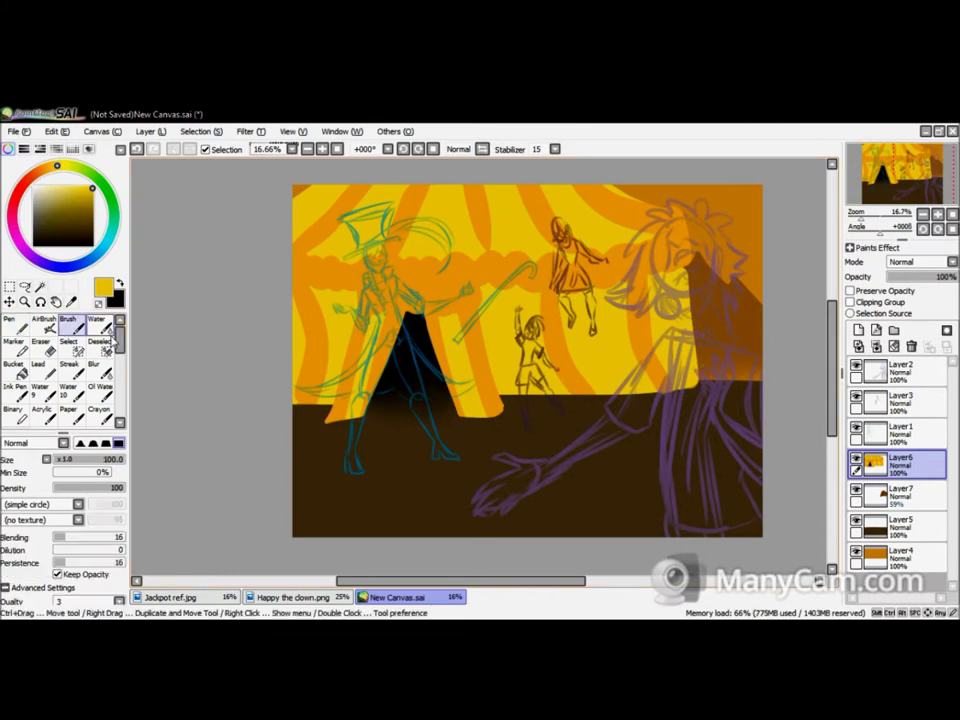
click(900, 490)
drag(900, 490, 900, 522)
drag(930, 283, 952, 277)
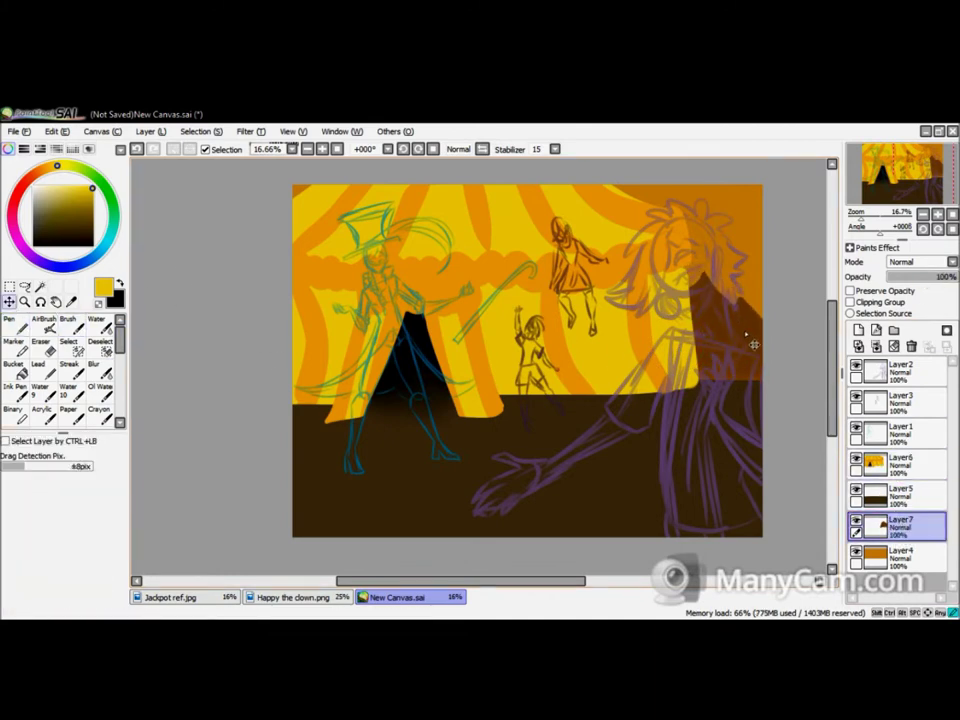
key(b)
- Add a layer above Layer4, and paint and blend light green into the upper right sky on Layer4
click(68, 325)
alt+click(690, 420)
click(858, 330)
drag(30, 185, 74, 166)
click(61, 190)
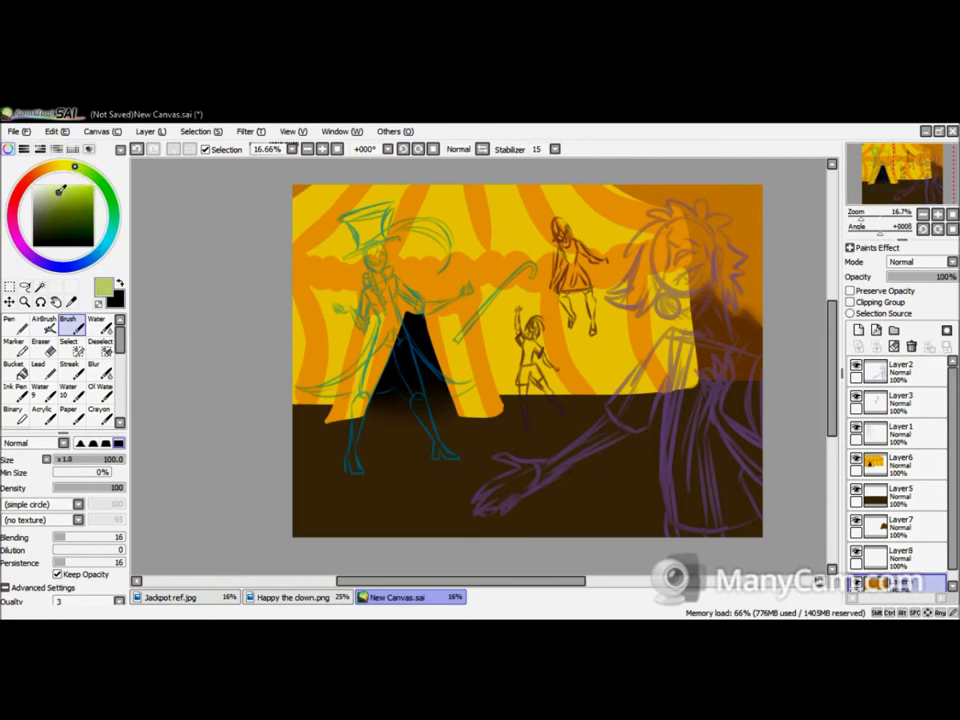
mouse_move(700, 195)
mouse_down()
mouse_move(755, 205)
mouse_move(745, 225)
mouse_up()
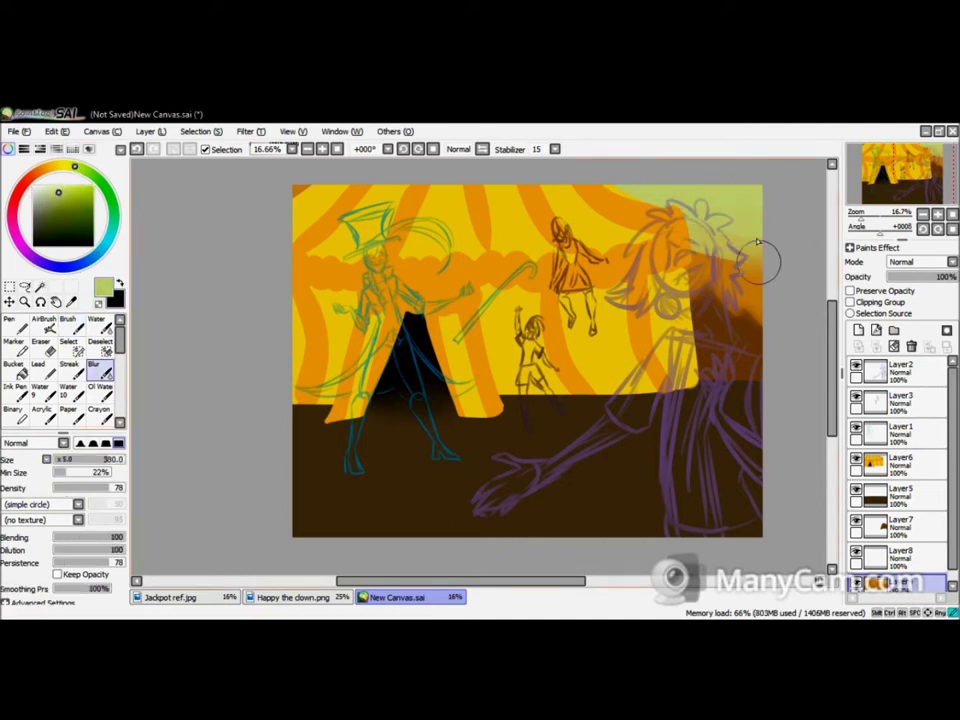
- Paint turquoise along the top of the sky beside the tent and blur it into the orange
drag(74, 166, 55, 158)
click(66, 186)
drag(620, 190, 758, 192)
click(95, 368)
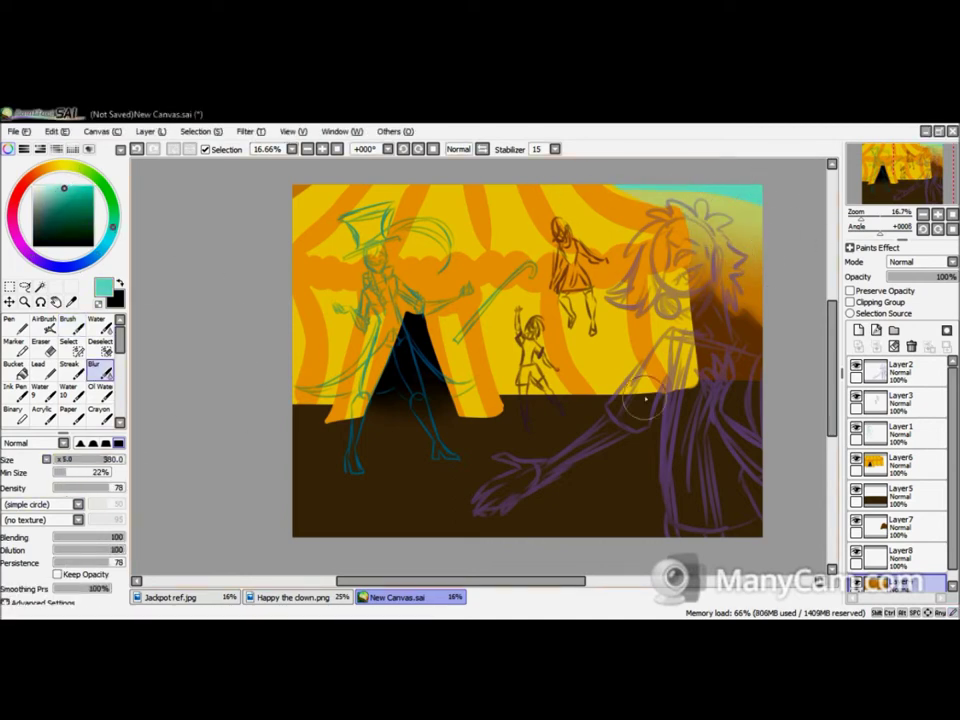
- On a new top layer, paint a large golden-yellow circle and a brown circle below it at the canvas's right edge with a size 500 brush
click(897, 556)
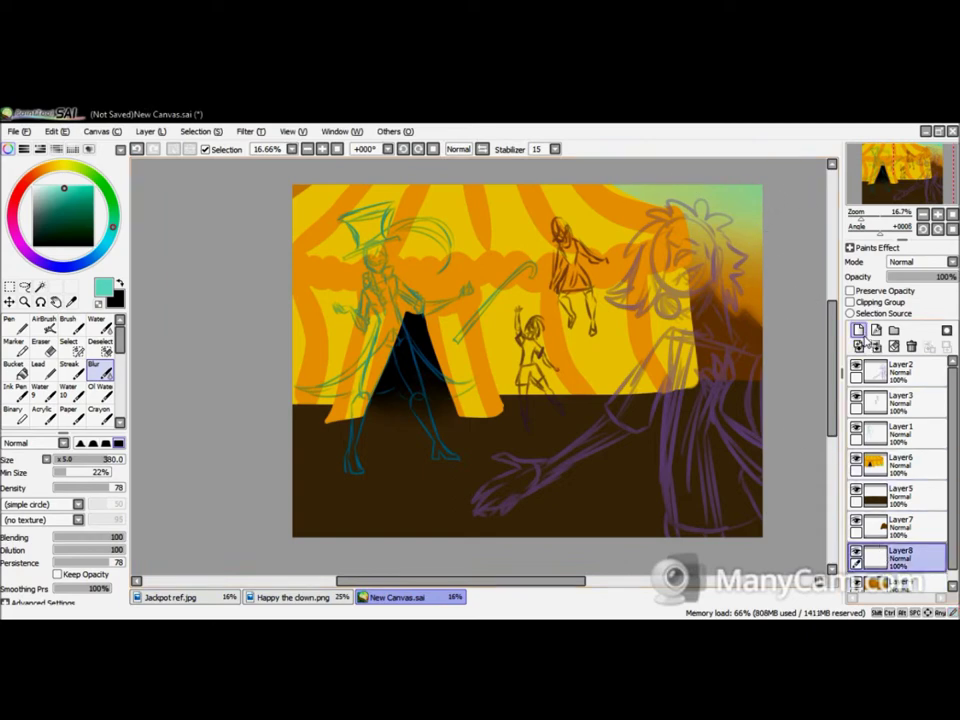
click(68, 322)
click(58, 165)
key(ctrl+shift+n)
click(52, 163)
drag(735, 195, 725, 240)
click(44, 168)
click(68, 204)
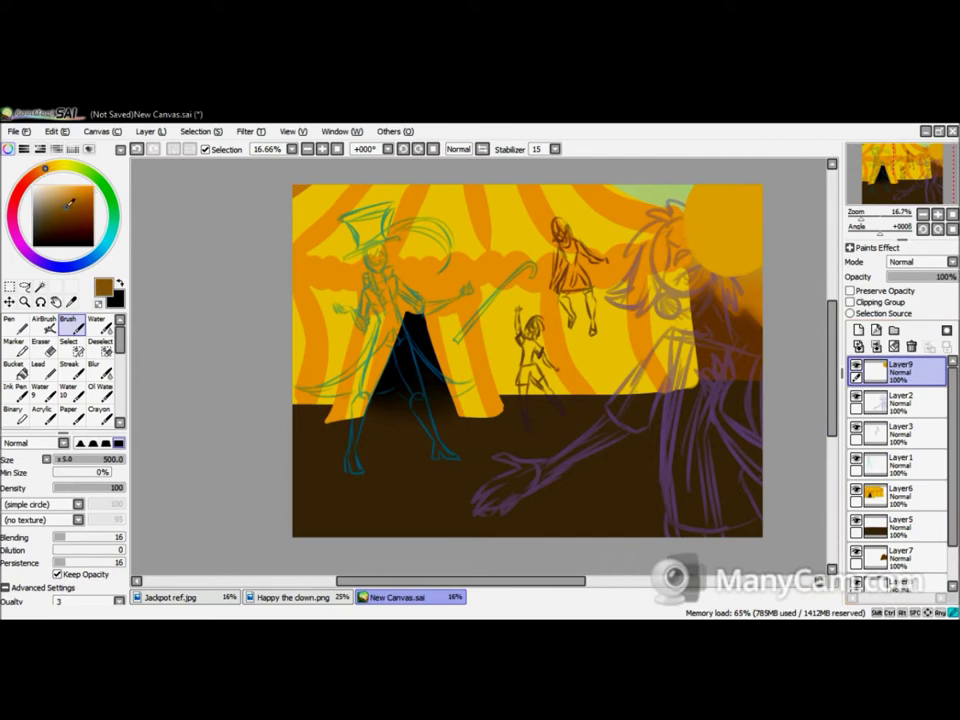
drag(761, 354, 700, 285)
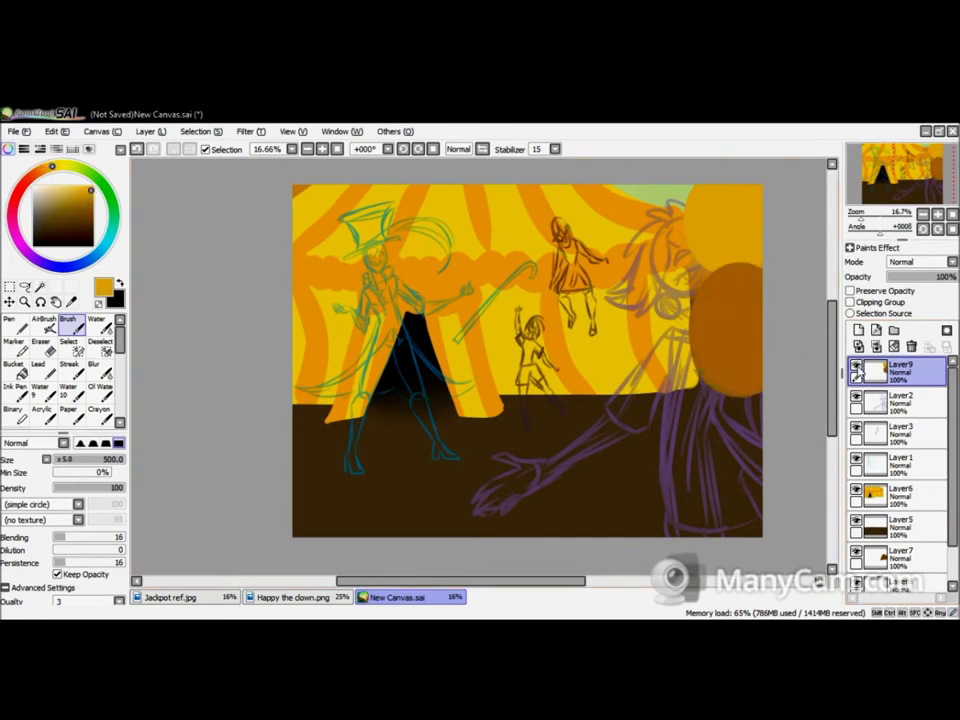
- With the circles' layer hidden, paint a blurred golden glow in the right sky on Layer8 and merge it into Layer4
click(857, 370)
click(900, 580)
key(b)
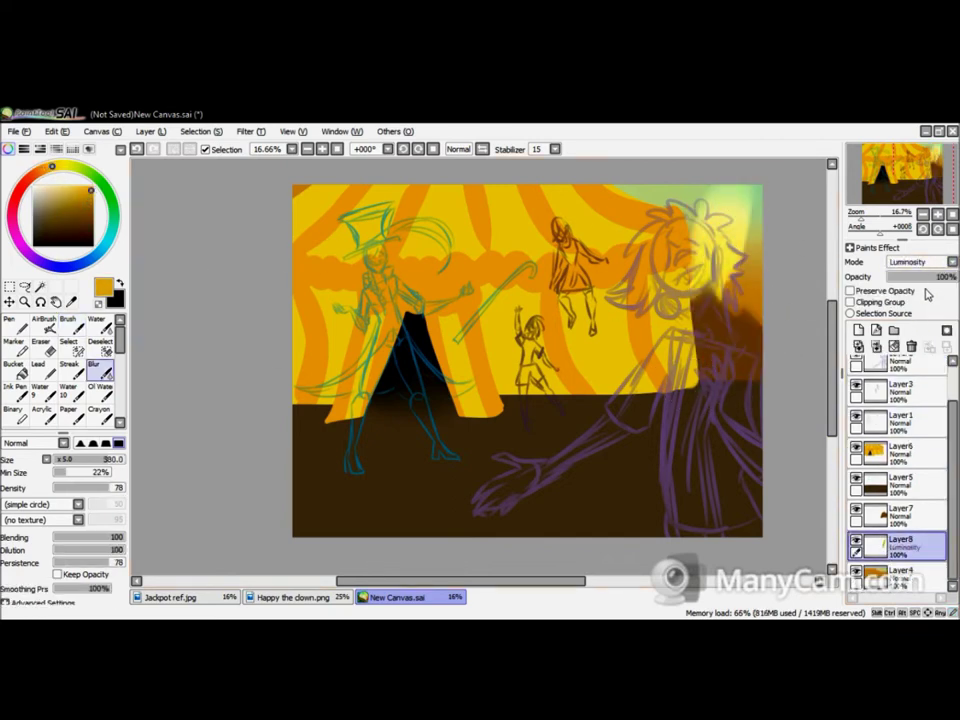
click(911, 346)
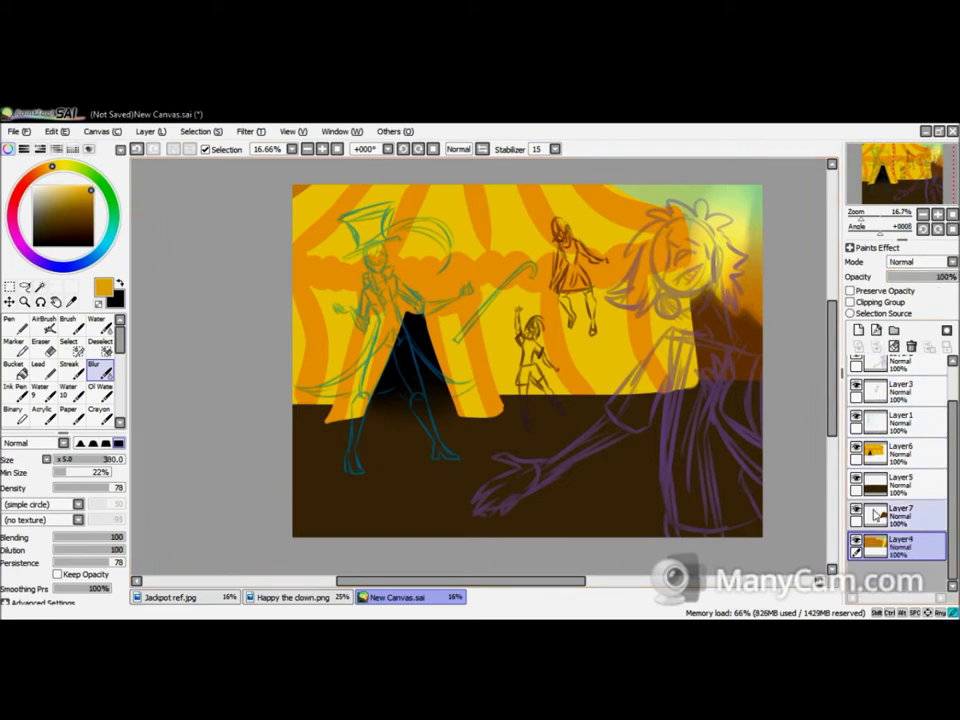
- Merge Layer5 and Layer7 into Layer4, and set the golden glow layer above it to Luminosity mode at 67% opacity
key(ctrl+e)
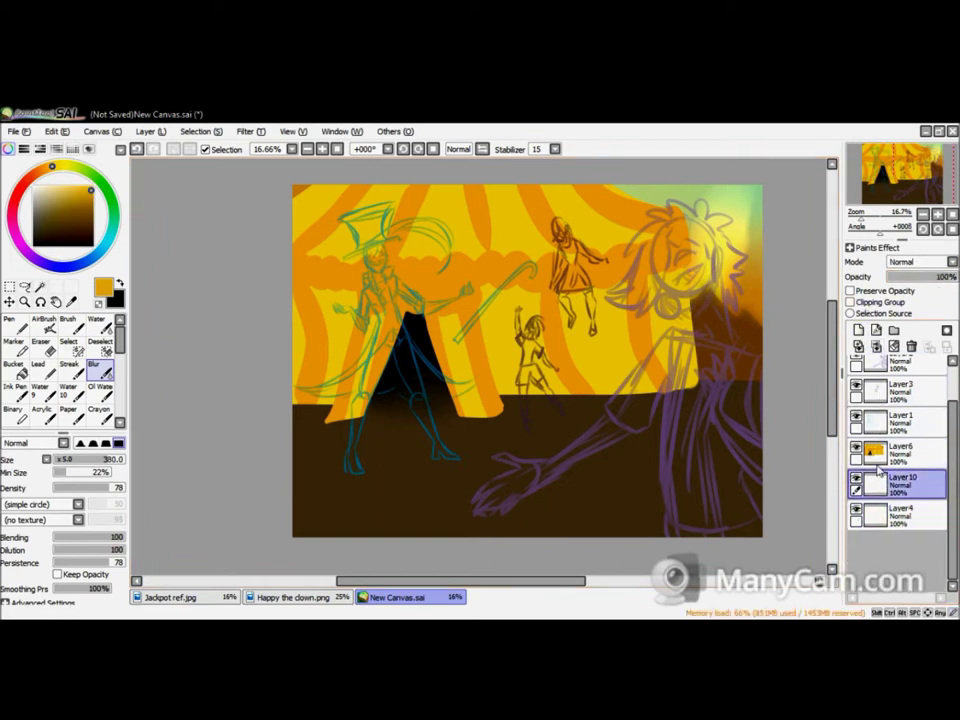
click(920, 261)
click(905, 322)
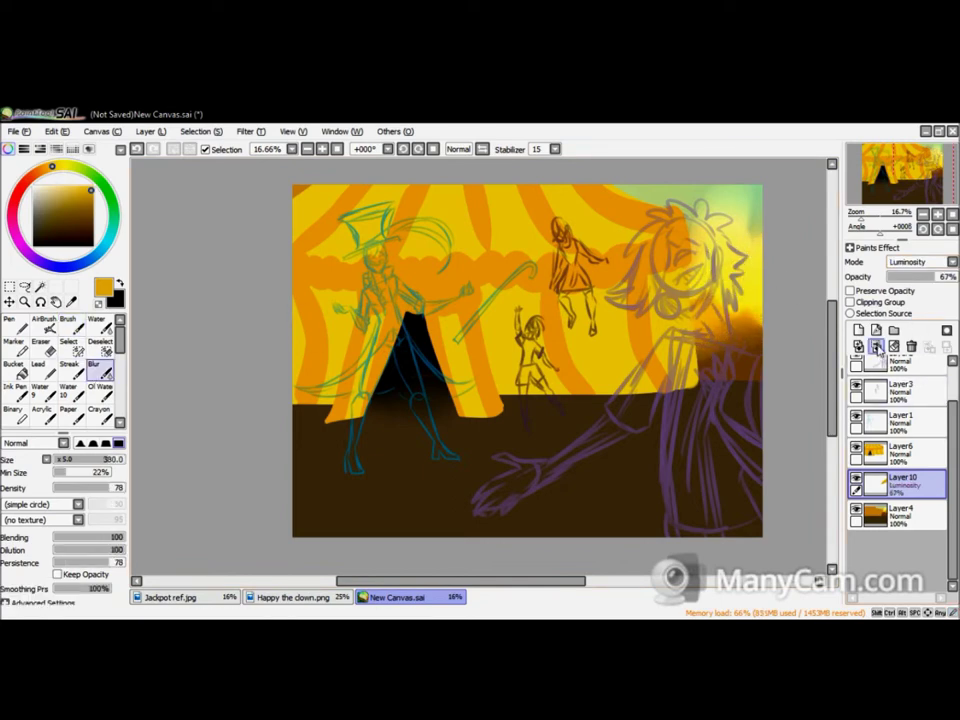
- On Layer10, paint brown shading across the tent's roof and walls with a size 500 brush and blur it into the stripes
key(ctrl+z)
key(ctrl+z)
key(ctrl+z)
key(ctrl+y)
key(b)
mouse_move(300, 295)
mouse_down()
mouse_move(351, 300)
mouse_move(458, 316)
mouse_move(649, 287)
mouse_move(637, 303)
mouse_move(523, 326)
mouse_move(621, 309)
mouse_move(560, 326)
mouse_move(345, 323)
mouse_move(408, 343)
mouse_move(408, 320)
mouse_move(432, 323)
mouse_move(307, 213)
mouse_move(428, 182)
mouse_up()
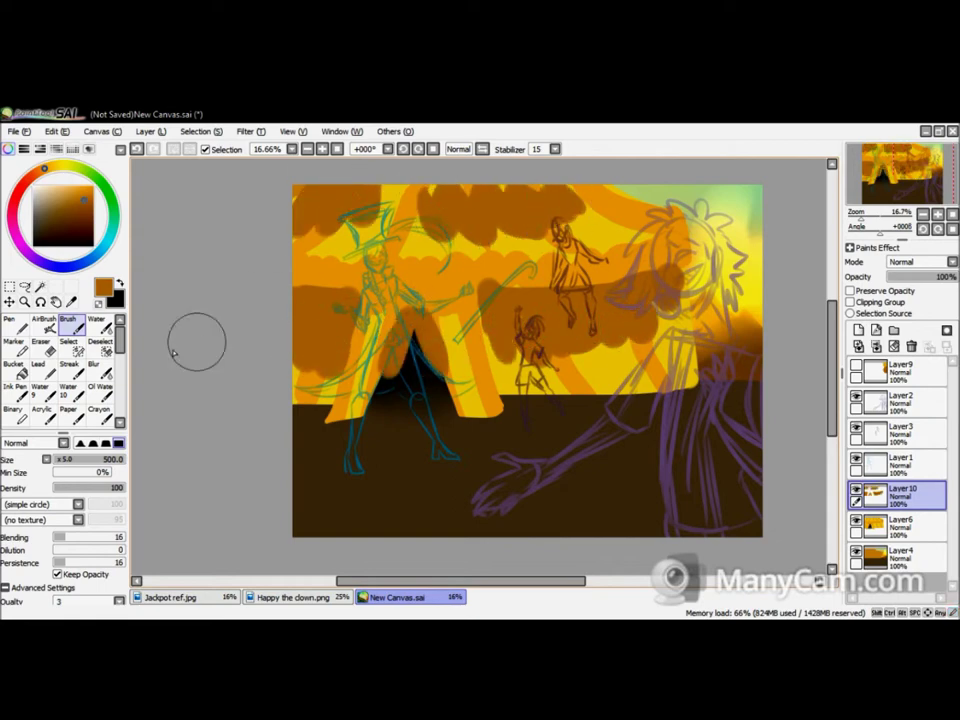
click(101, 368)
drag(480, 300, 577, 355)
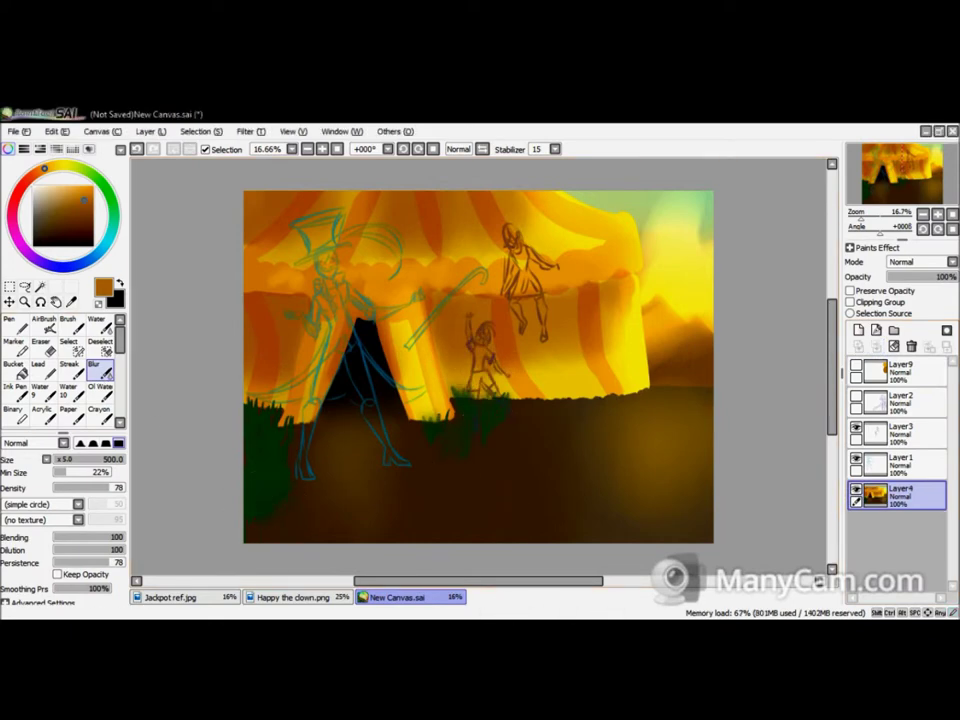
- Show the purple clown sketch on Layer2 and lower the opacity of the painted background, Layer4, to 31%
click(856, 396)
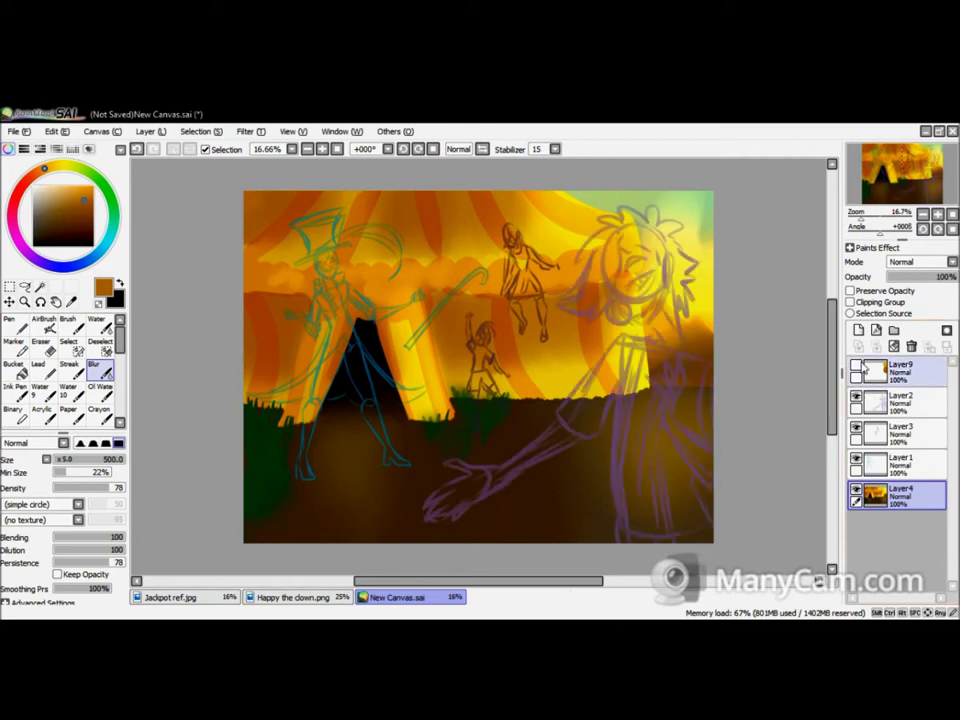
drag(950, 276, 908, 276)
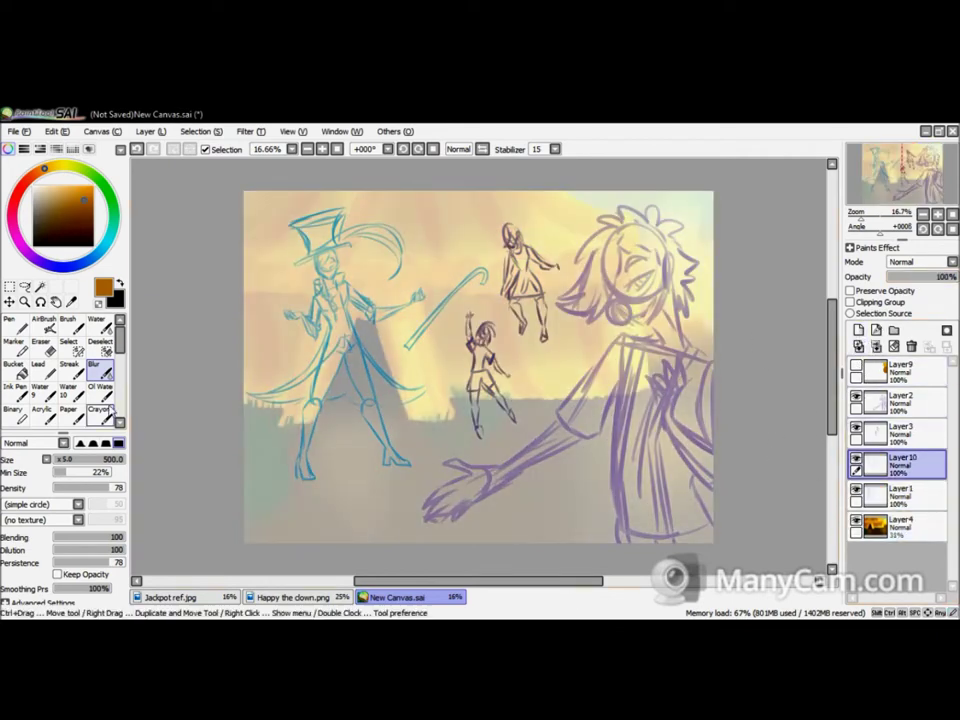
- Consult Jackpot ref.jpg and line the ringmaster's hair, face and earring in dark blue on Layer10 with a size 16 Crayon
click(170, 597)
click(440, 600)
scroll(400, 330, up, 3)
drag(304, 208, 296, 252)
drag(322, 238, 308, 276)
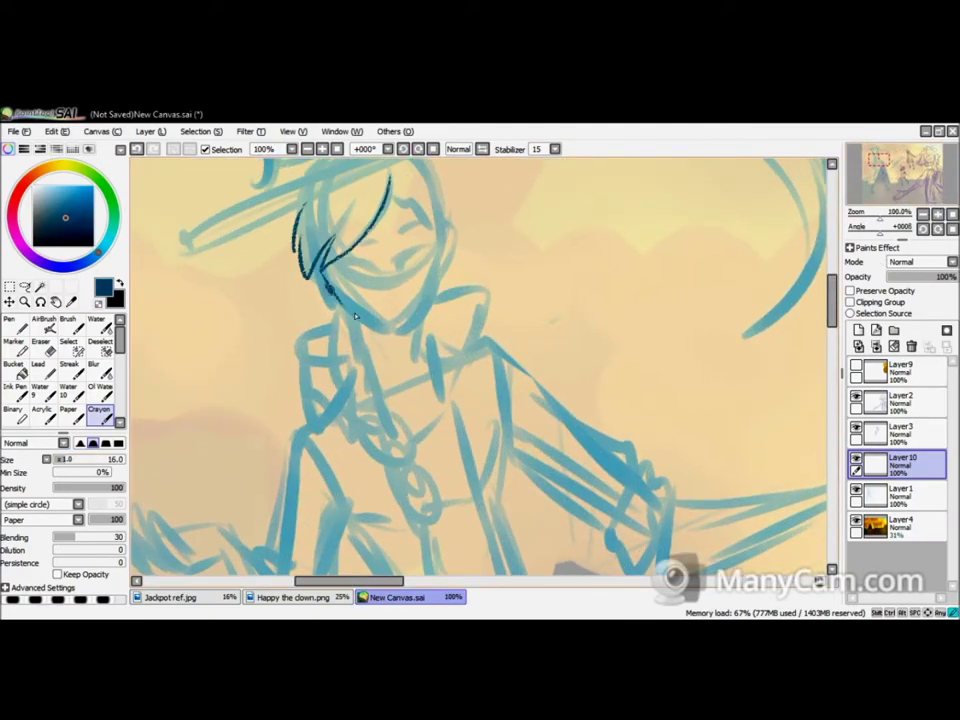
drag(439, 210, 489, 320)
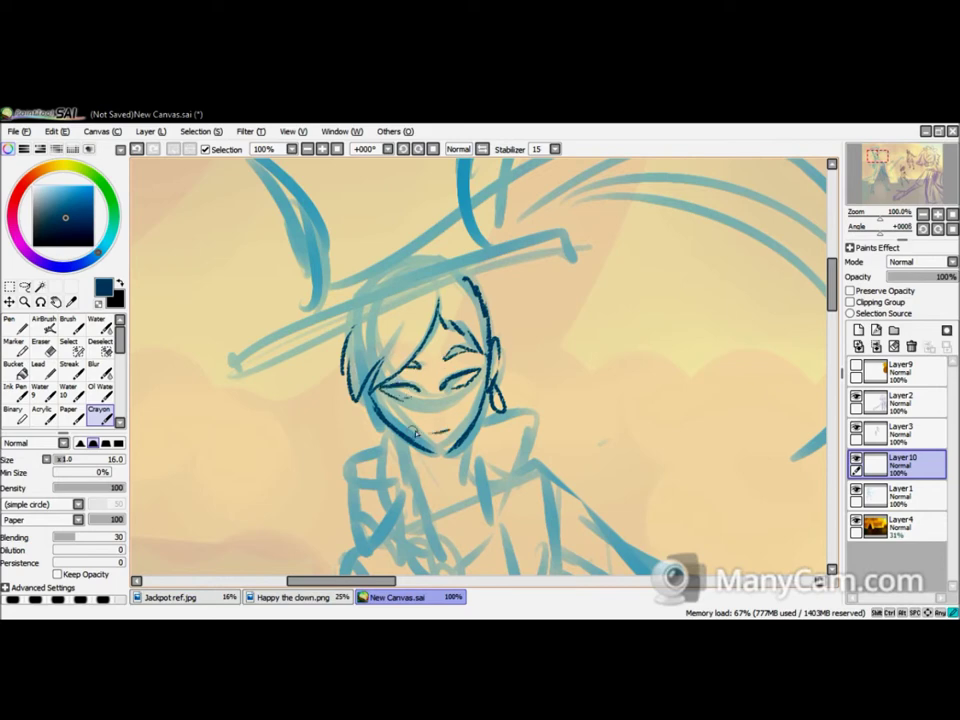
- Line the brim, band and curved crown of the ringmaster's top hat in dark blue
drag(225, 395, 510, 275)
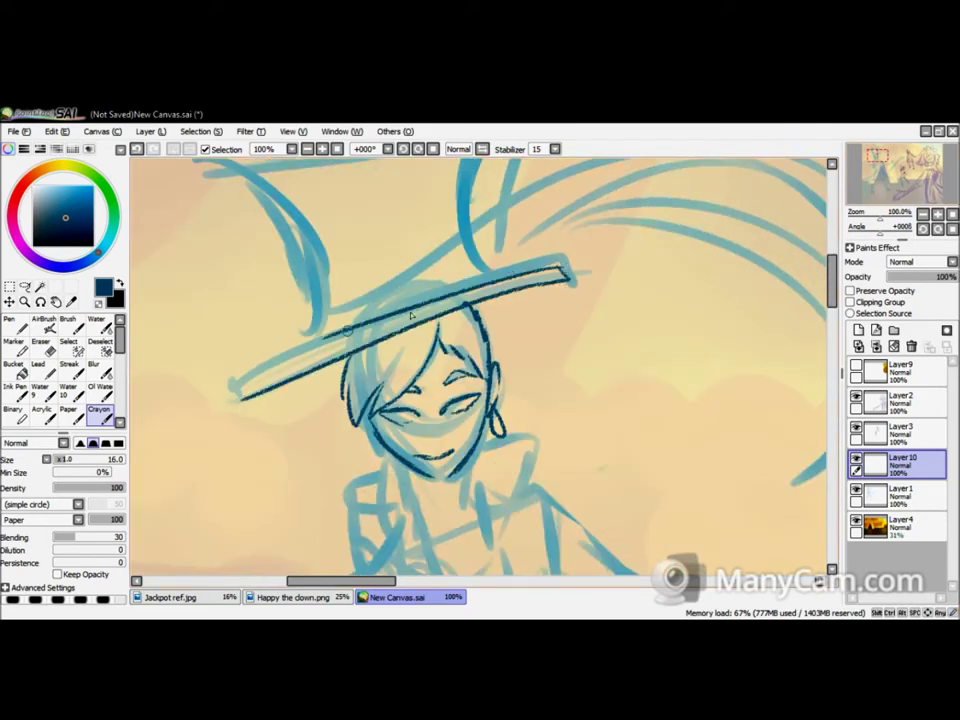
drag(300, 260, 340, 430)
mouse_move(296, 515)
mouse_down()
mouse_move(185, 330)
mouse_move(520, 218)
mouse_up()
drag(228, 300, 330, 365)
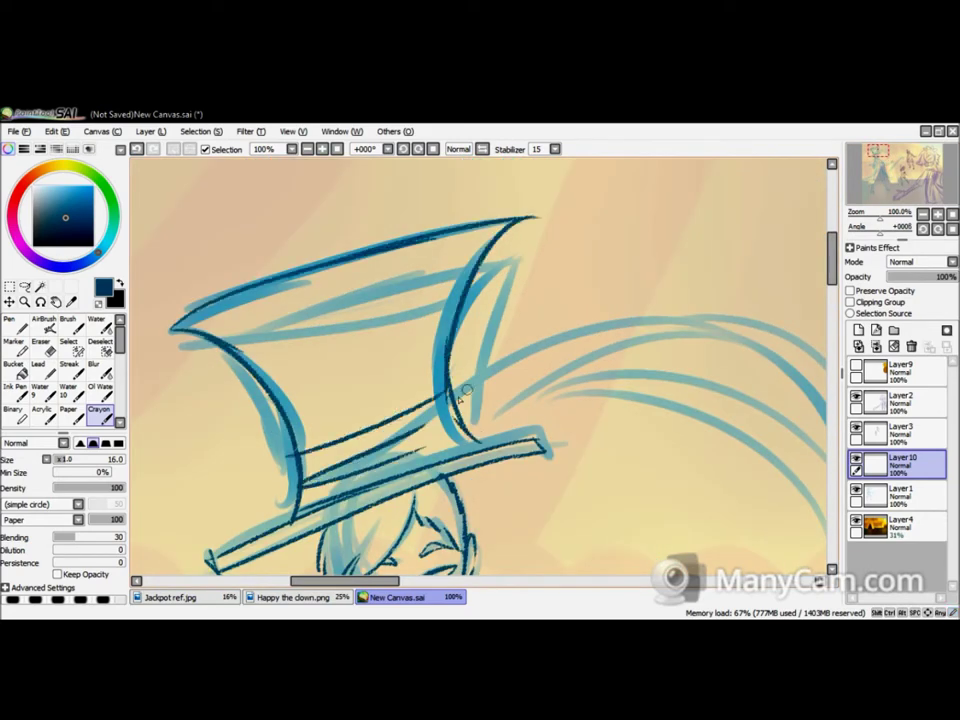
drag(345, 300, 550, 218)
- Line the long curling feather plume sweeping back from the ringmaster's hat
key(minus)
drag(230, 250, 510, 335)
drag(285, 246, 505, 386)
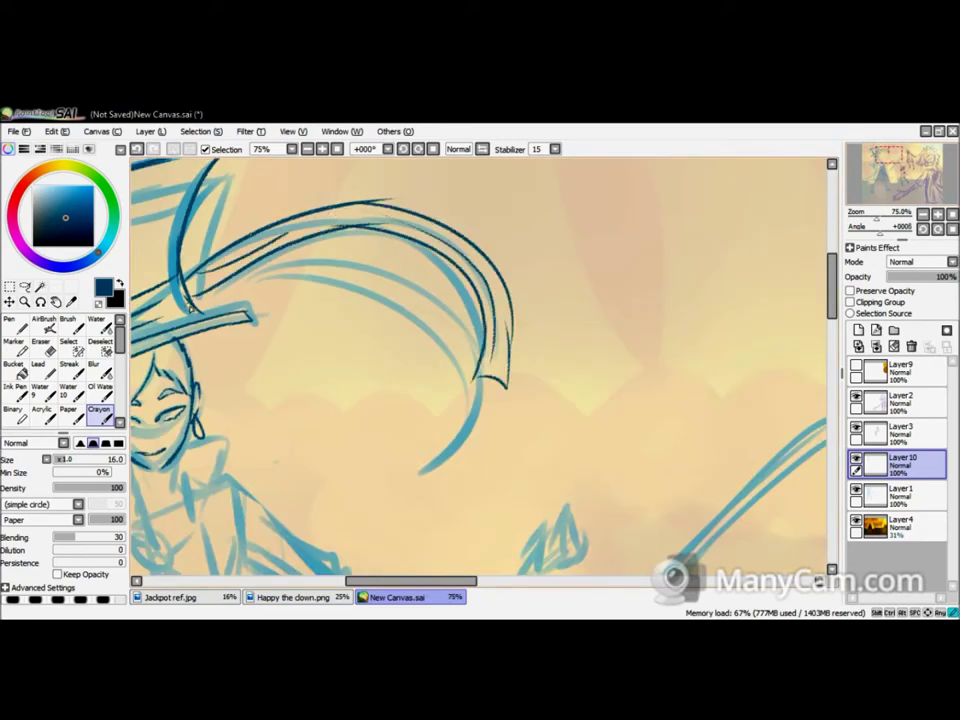
drag(190, 300, 430, 480)
mouse_move(220, 190)
mouse_down()
mouse_move(302, 259)
mouse_move(392, 471)
mouse_up()
- Select the lined top hat and plume, scale them down and reposition them on the ringmaster's head
click(923, 213)
mouse_move(876, 178)
mouse_down()
mouse_move(870, 172)
mouse_move(864, 190)
mouse_up()
drag(321, 396, 470, 340)
key(ctrl+t)
drag(660, 439, 596, 429)
drag(499, 321, 510, 328)
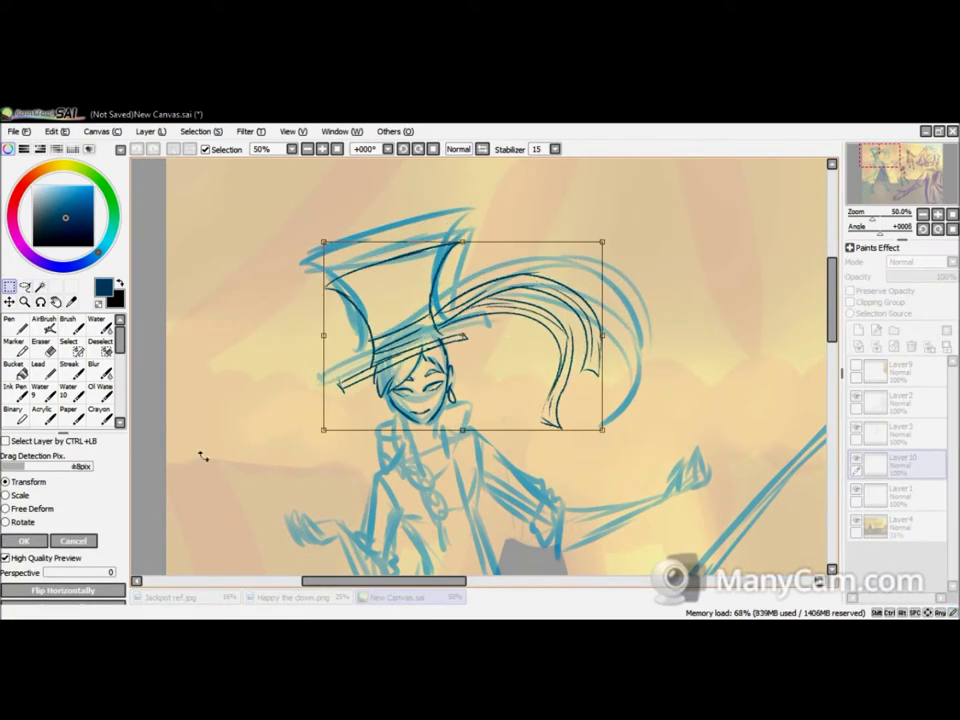
click(23, 540)
- Line the ringmaster's second earring, raised collar, braid and coat front with the size 16 Crayon
click(99, 413)
scroll(330, 243, up, 2)
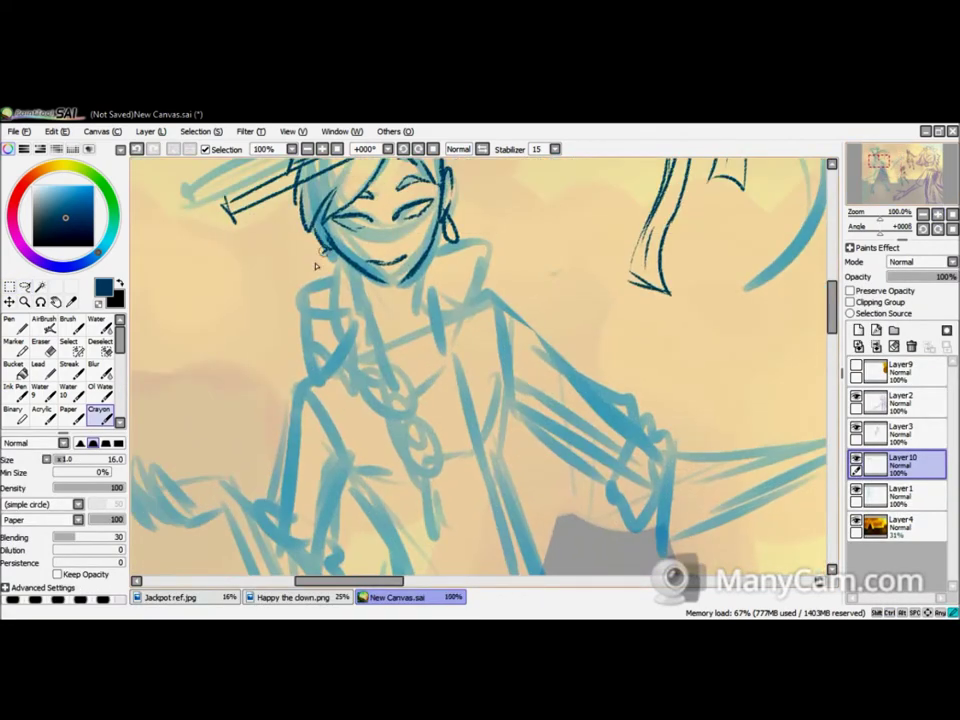
drag(465, 248, 437, 295)
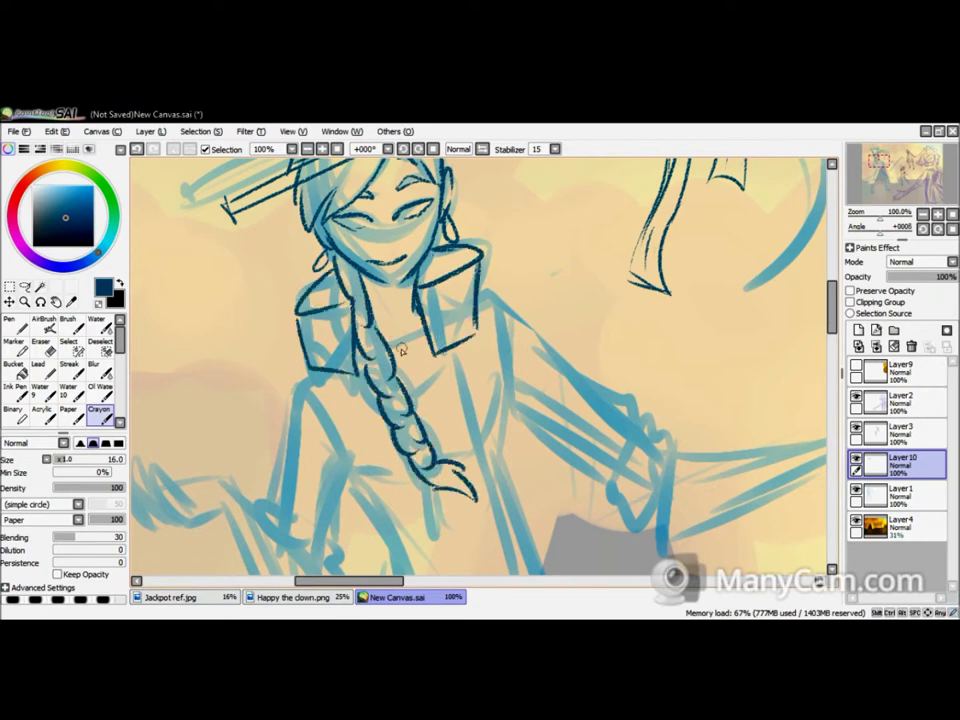
drag(441, 346, 505, 523)
scroll(393, 318, down, 3)
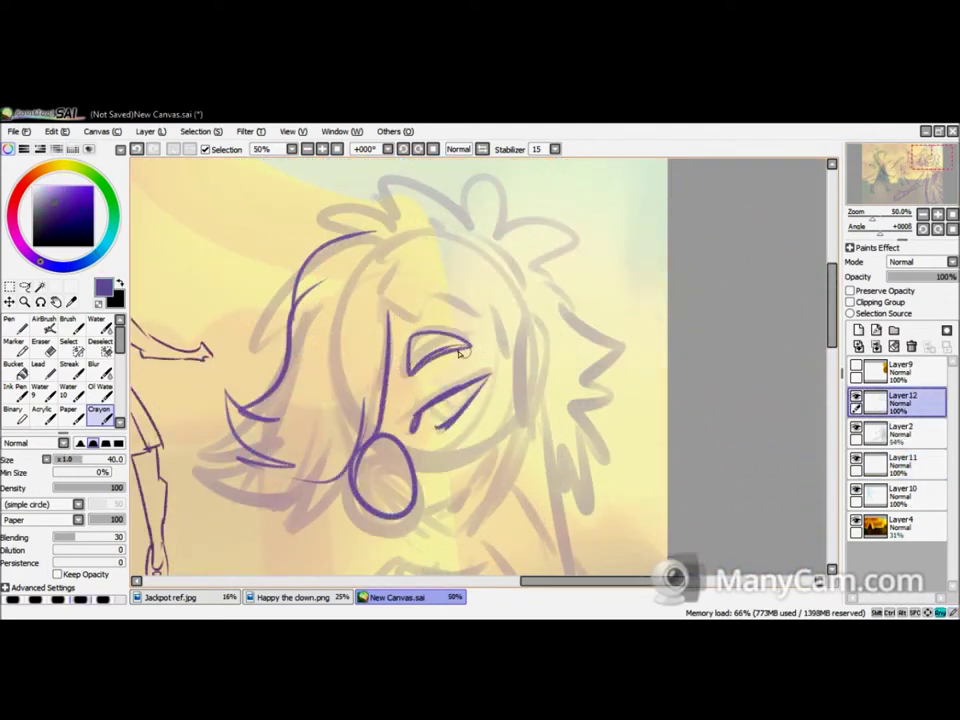
- On Layer12, line the clown's hairline, ear, jaw, sharp-toothed grin and back hair in purple with a size 40 Crayon
mouse_move(393, 292)
mouse_down()
mouse_move(551, 219)
mouse_move(433, 268)
mouse_move(521, 298)
mouse_up()
scroll(450, 370, down, 3)
mouse_move(452, 218)
mouse_down()
mouse_move(468, 300)
mouse_move(405, 420)
mouse_up()
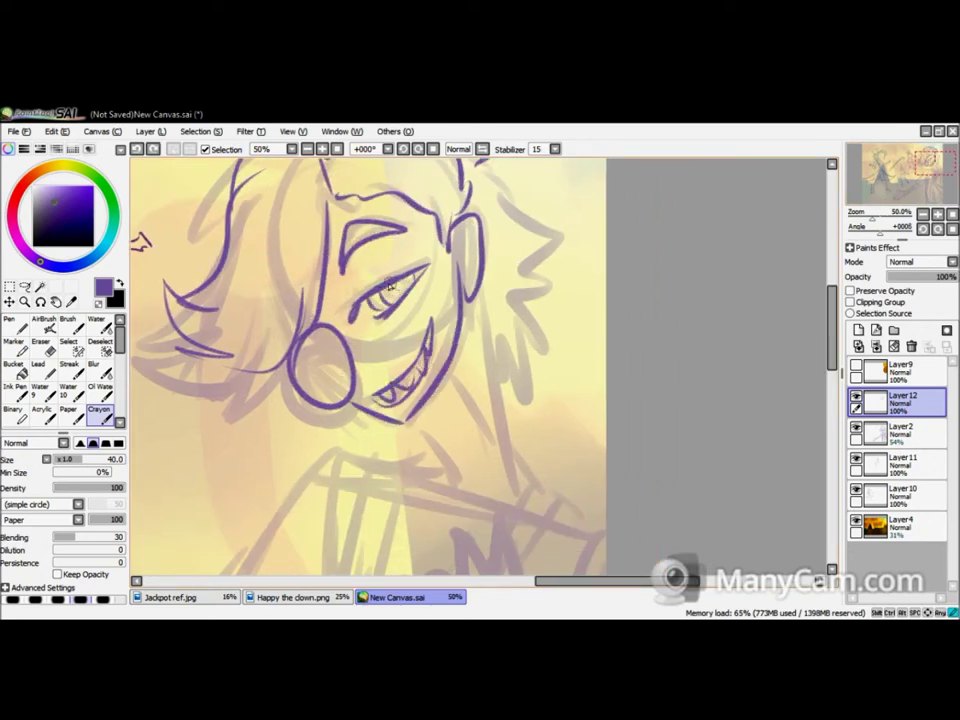
scroll(390, 297, down, 2)
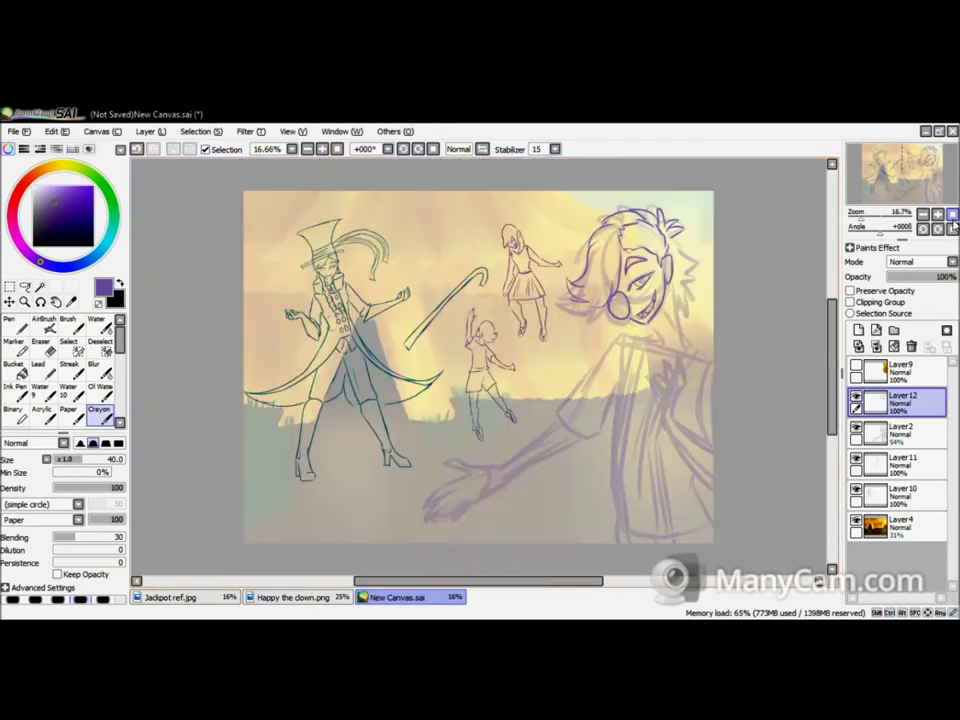
scroll(390, 297, up, 2)
drag(485, 455, 500, 389)
- Line the clown's neck and both sides of the ruffled collar in purple
scroll(500, 390, down, 3)
drag(383, 333, 407, 362)
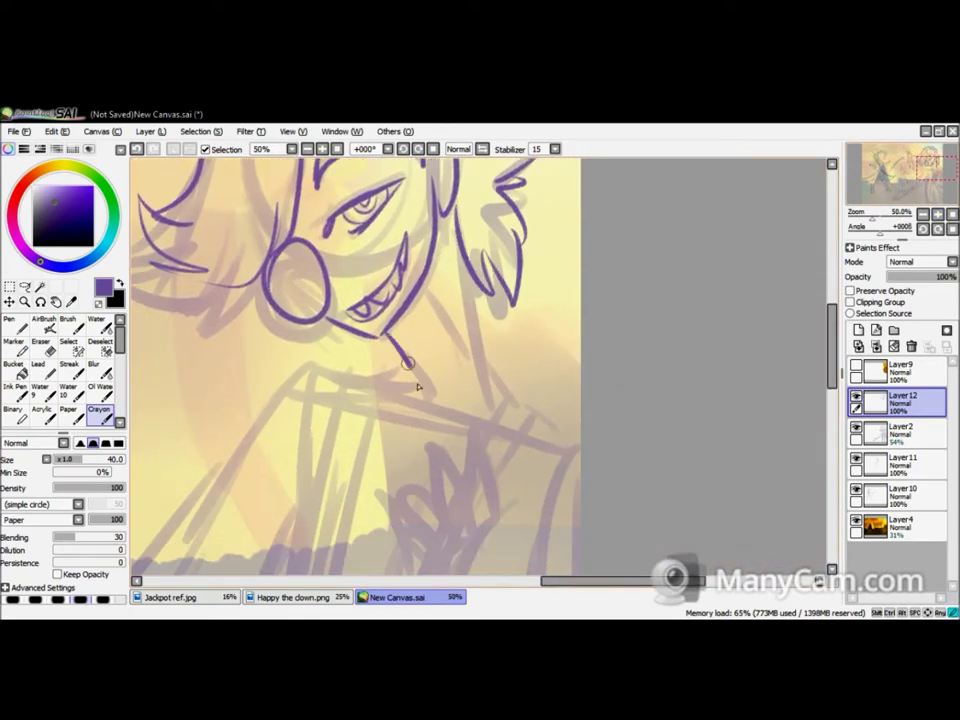
drag(487, 308, 508, 369)
drag(320, 355, 350, 450)
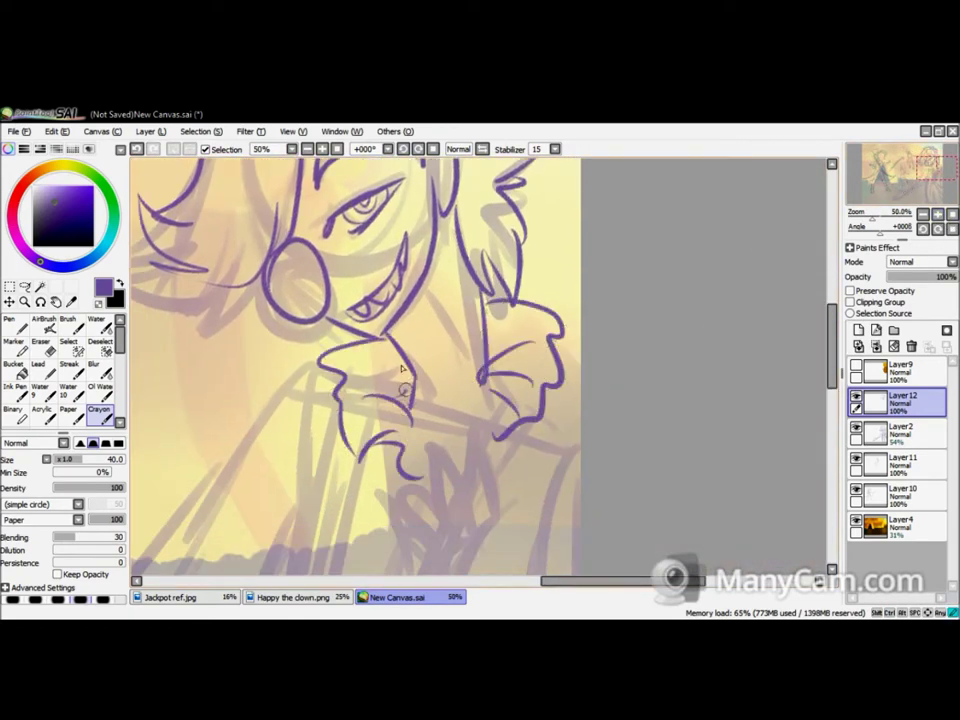
- Line the clown's hand raised to the chest, its wrist and the bent forearm in purple
scroll(437, 407, down, 3)
mouse_move(445, 268)
mouse_down()
mouse_move(451, 356)
mouse_move(392, 470)
mouse_up()
drag(396, 420, 536, 514)
scroll(461, 349, down, 3)
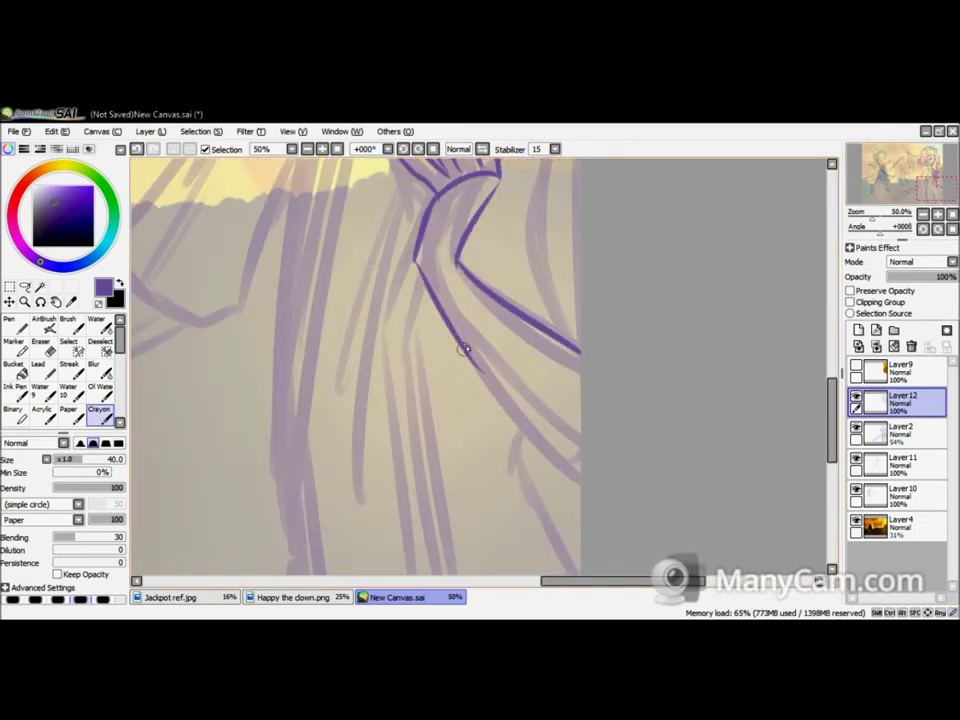
scroll(948, 185, down, 1)
scroll(606, 253, up, 2)
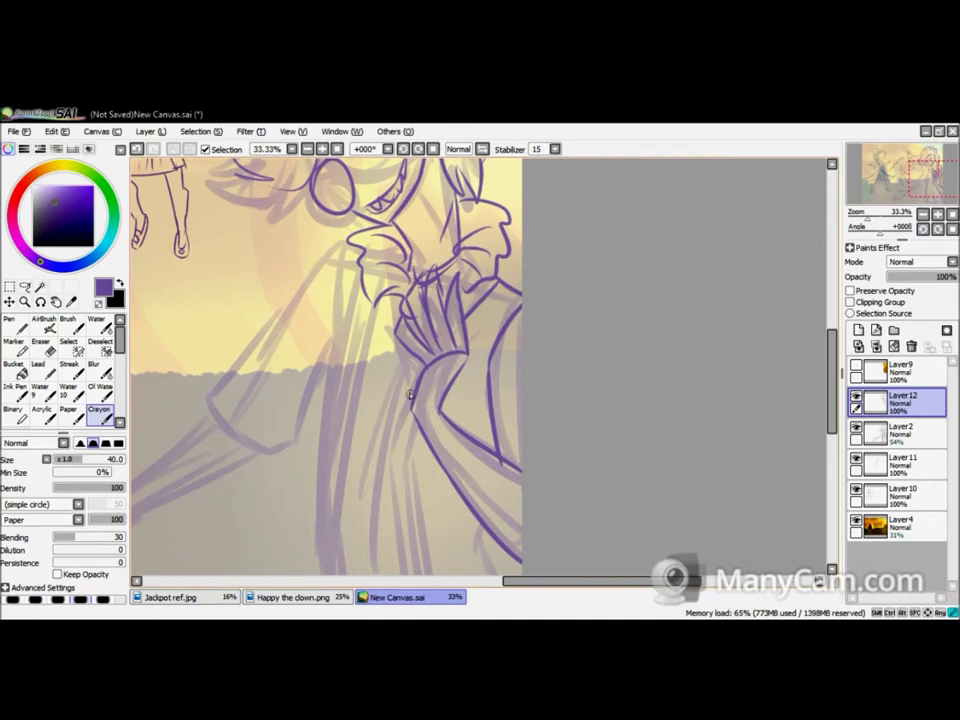
- Line the long vertical folds and the lower hem of the clown's coat in purple
scroll(458, 381, down, 4)
key(e)
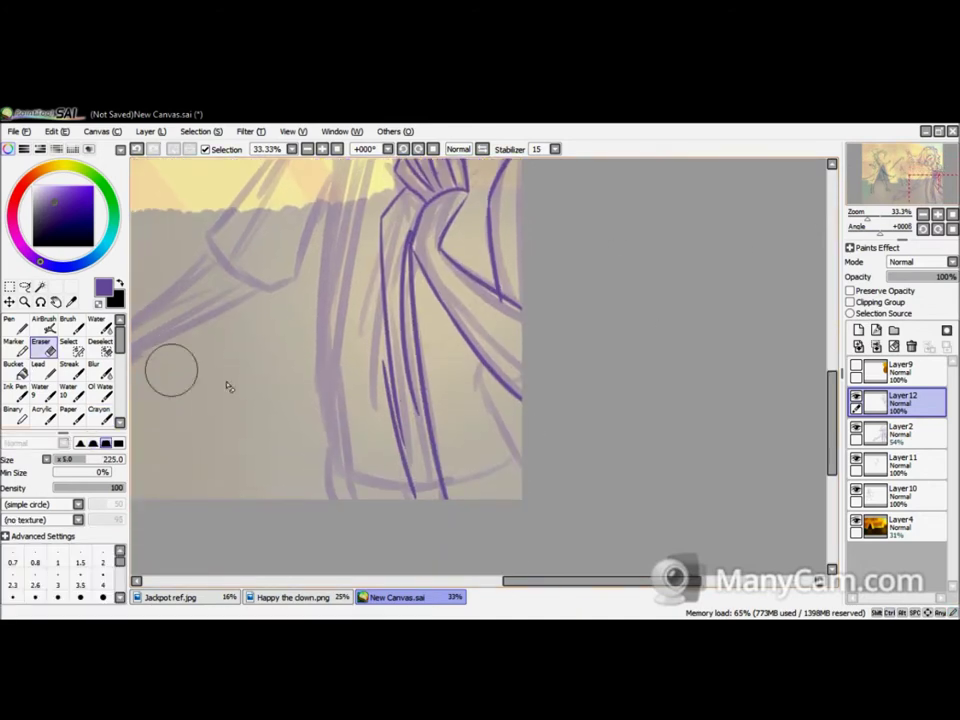
key(e)
scroll(505, 383, down, 3)
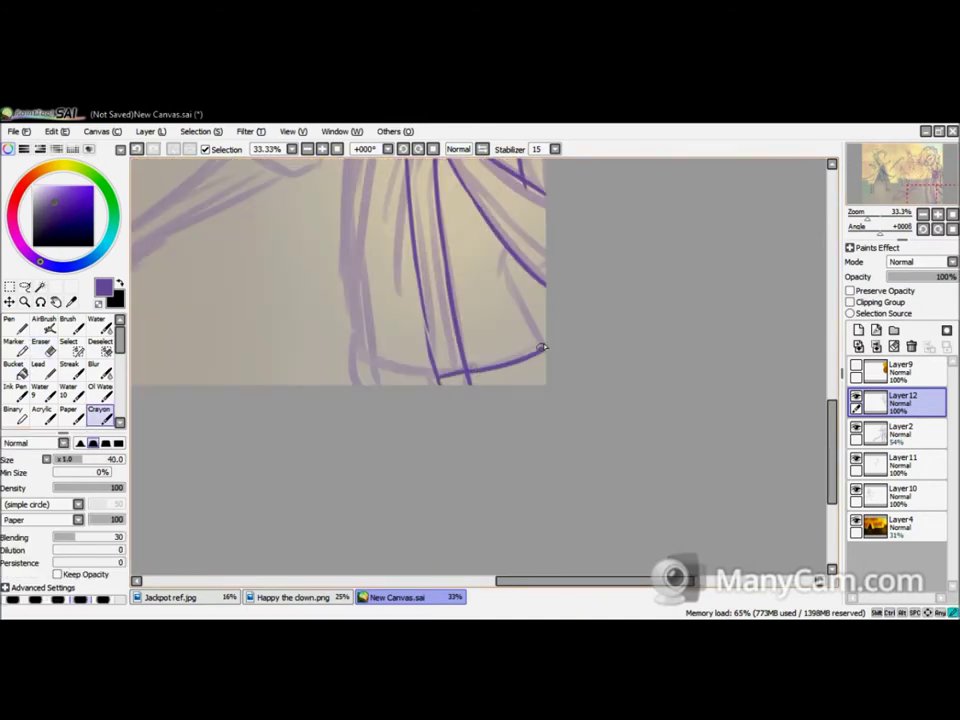
drag(912, 180, 866, 170)
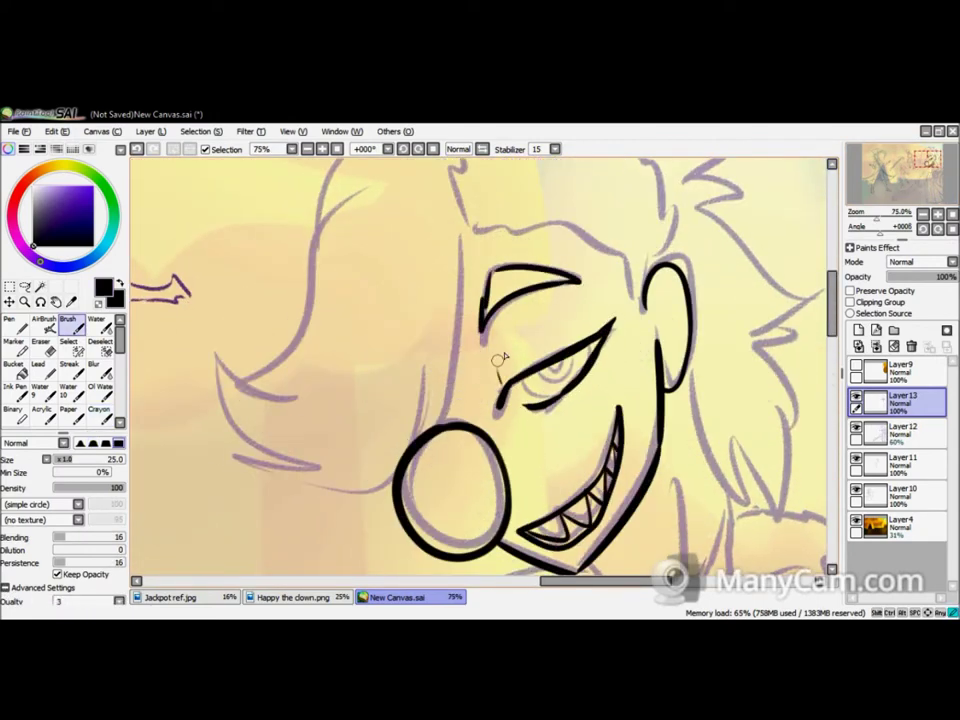
- On Layer13, ink the clown's head outline, hairline and swept fringe in black with a size 25 Brush
click(917, 178)
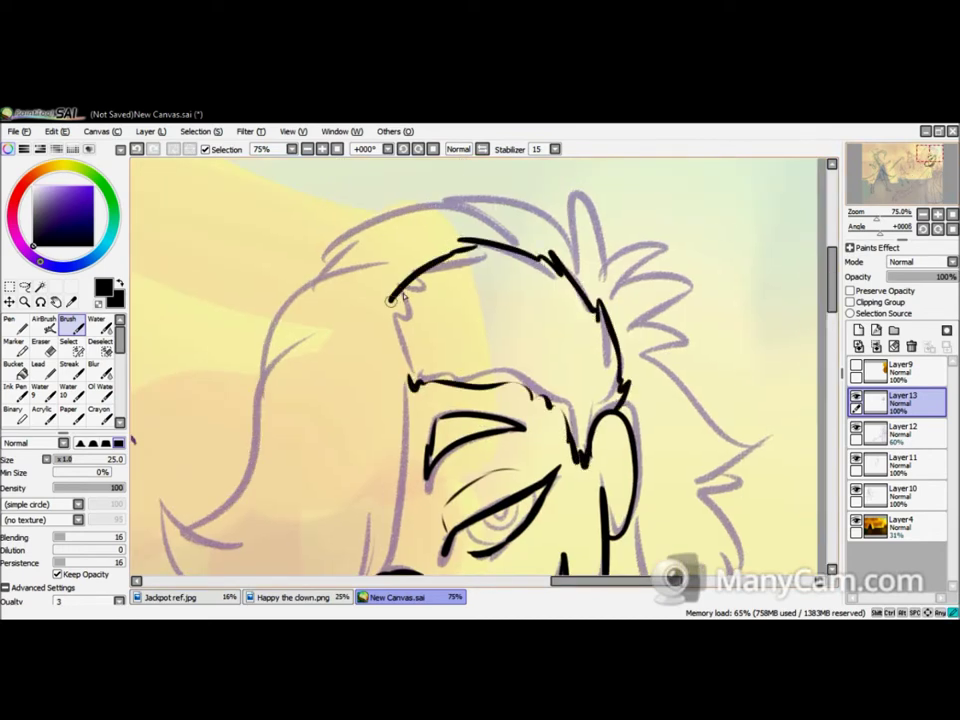
mouse_move(575, 258)
mouse_down()
mouse_move(262, 320)
mouse_move(243, 385)
mouse_move(160, 402)
mouse_up()
key(ctrl+z)
drag(232, 250, 125, 408)
drag(188, 265, 180, 306)
mouse_move(300, 330)
mouse_down()
mouse_move(578, 272)
mouse_move(510, 340)
mouse_up()
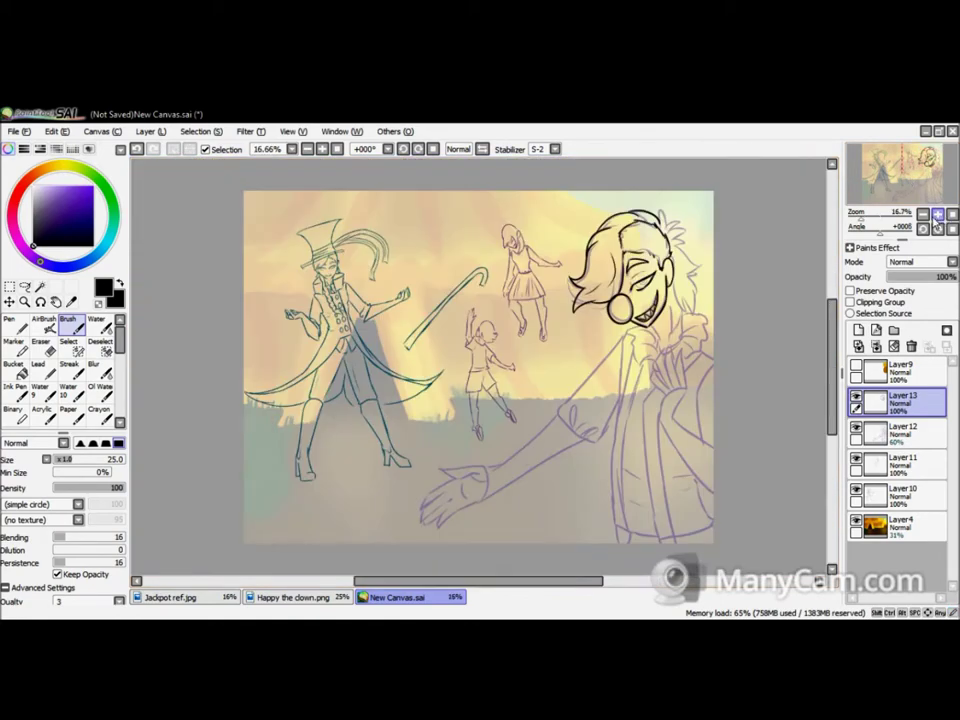
- Ink the spiky hair behind the clown's ear in black and clean up the strokes with the Eraser
click(893, 167)
mouse_move(428, 170)
mouse_down()
mouse_move(638, 410)
mouse_move(420, 300)
mouse_up()
mouse_move(352, 222)
mouse_down()
mouse_move(390, 365)
mouse_move(392, 295)
mouse_up()
click(40, 343)
click(68, 322)
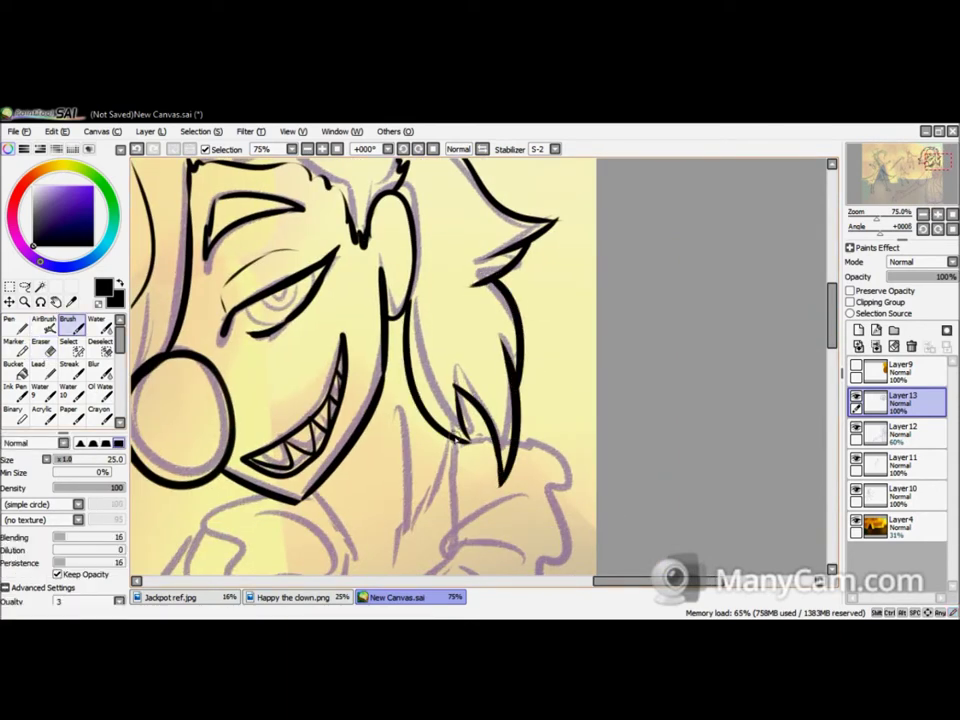
- Ink the clown's neck and the scalloped rear half of the ruffled collar in black
drag(926, 172, 924, 179)
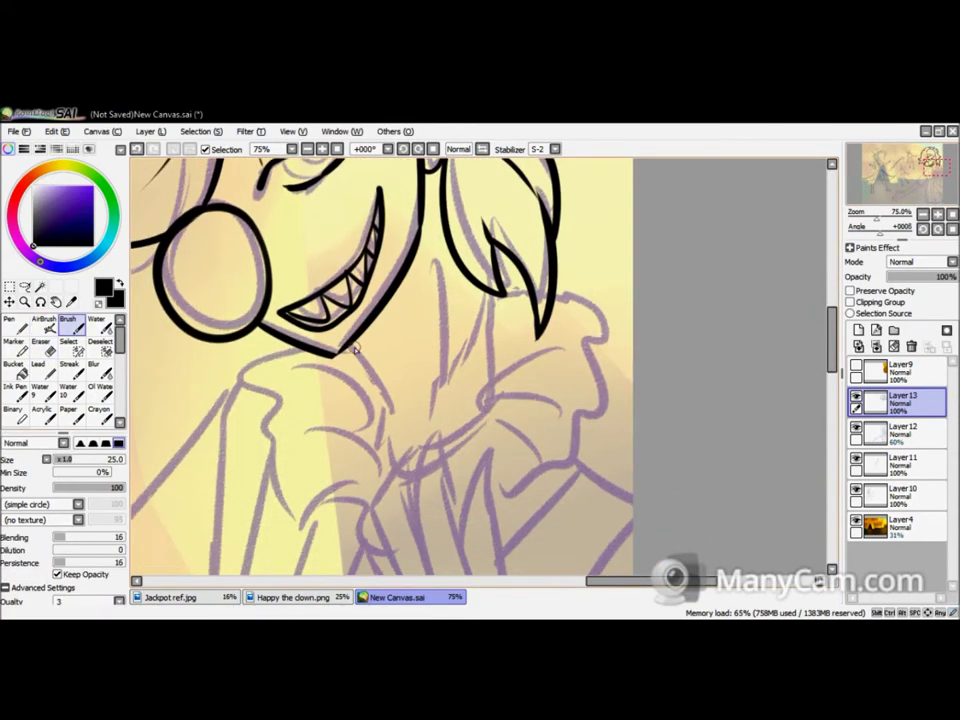
mouse_move(562, 236)
mouse_down()
mouse_move(606, 420)
mouse_move(515, 510)
mouse_up()
drag(497, 300, 470, 413)
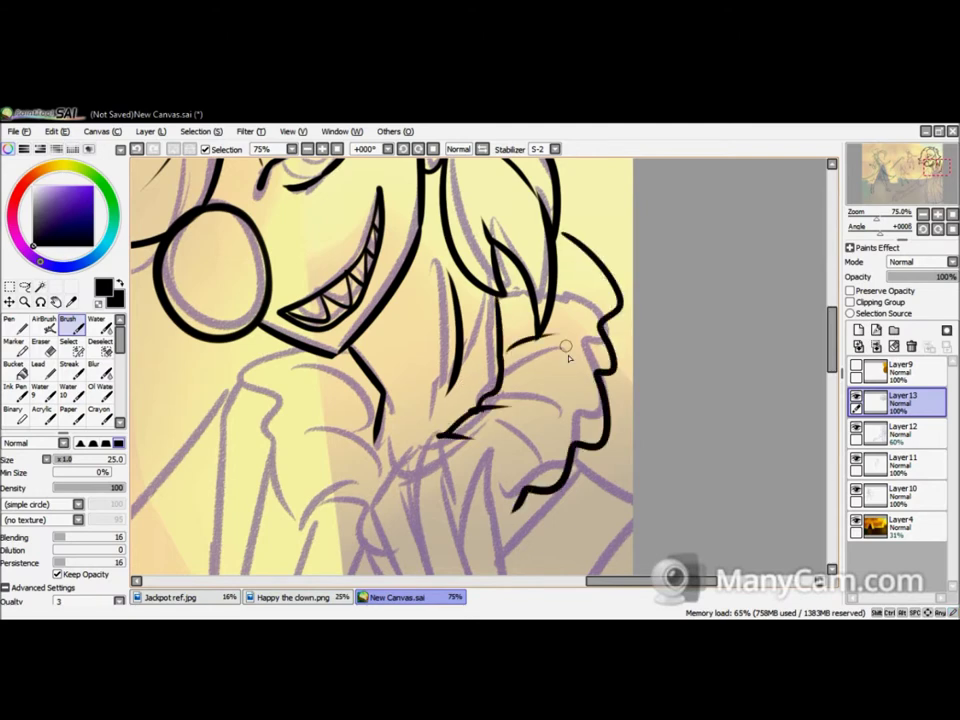
- Ink the pointed fingers, back of the hand and wrist of the clown's raised hand in black
drag(935, 165, 933, 177)
drag(522, 218, 550, 385)
drag(492, 205, 484, 379)
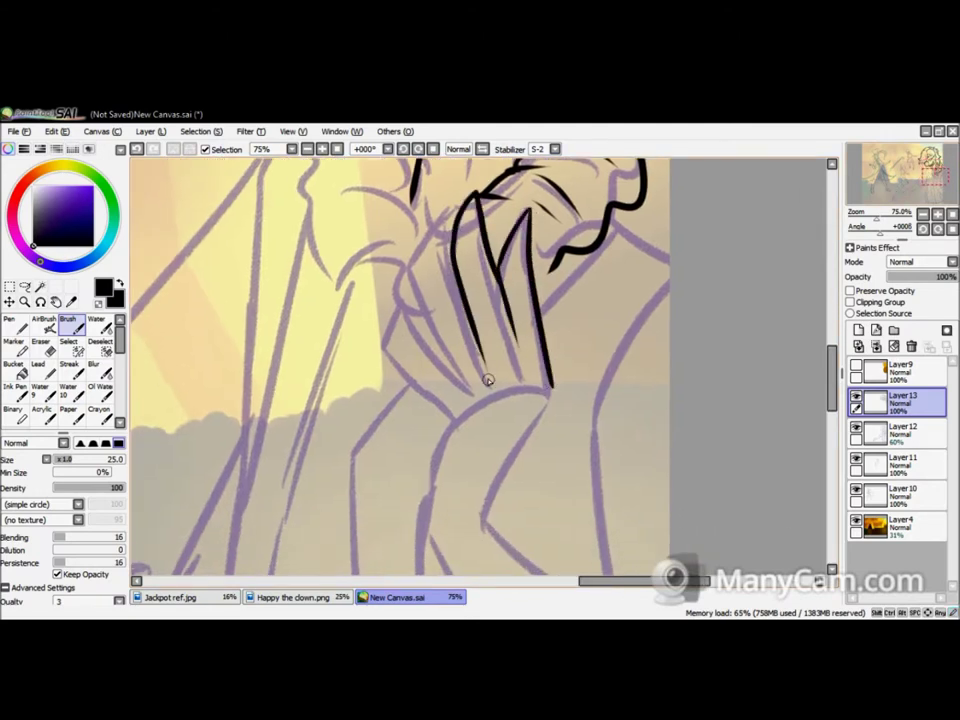
drag(440, 205, 462, 345)
drag(398, 300, 474, 394)
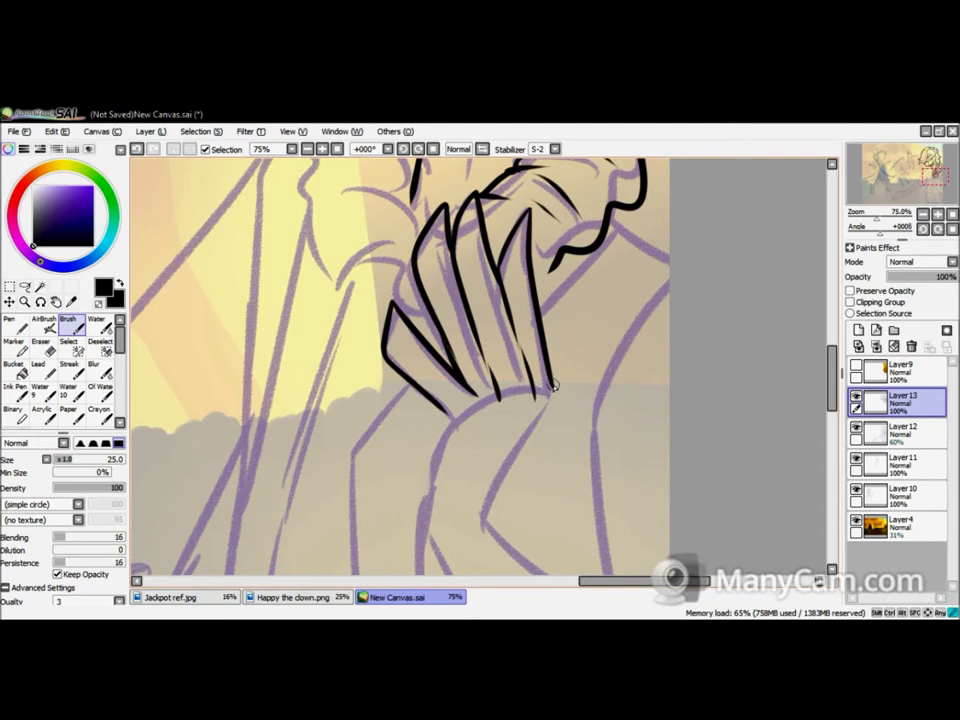
drag(498, 517, 503, 532)
drag(500, 395, 424, 533)
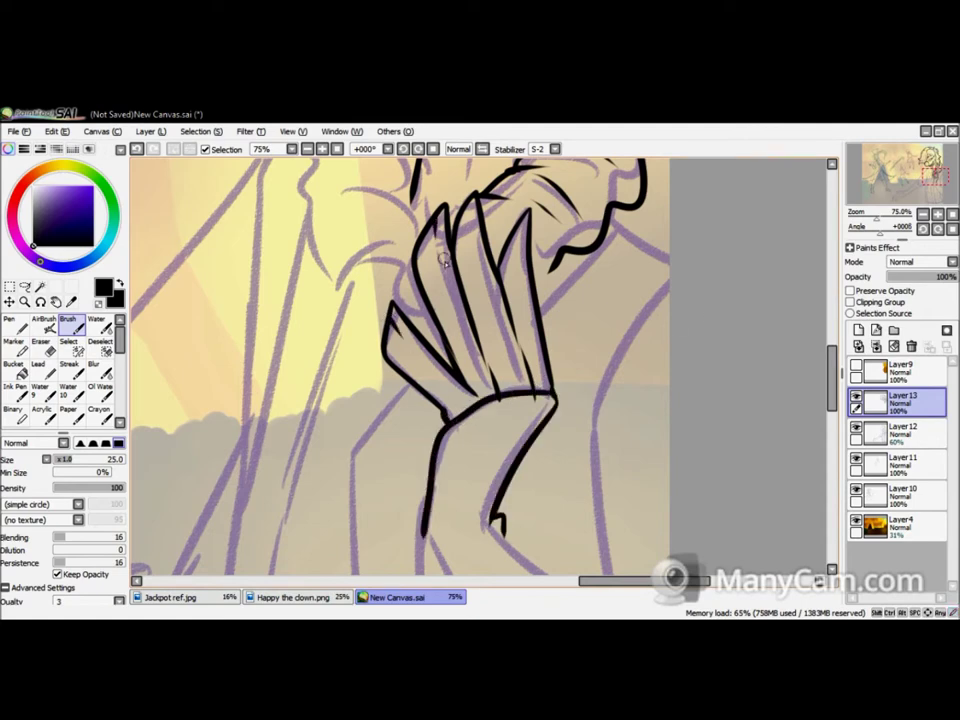
- Ink the forearm, bent sleeve and shoulder of the clown's raised arm in black on Layer13
drag(274, 242, 470, 425)
drag(940, 180, 945, 190)
scroll(579, 392, down, 2)
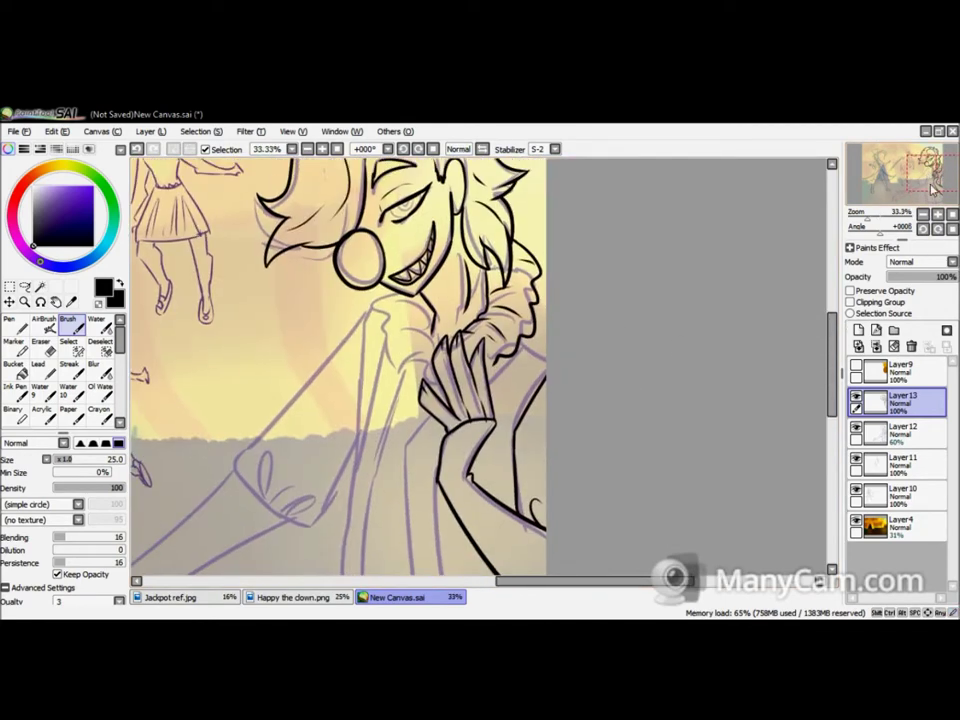
scroll(548, 333, up, 1)
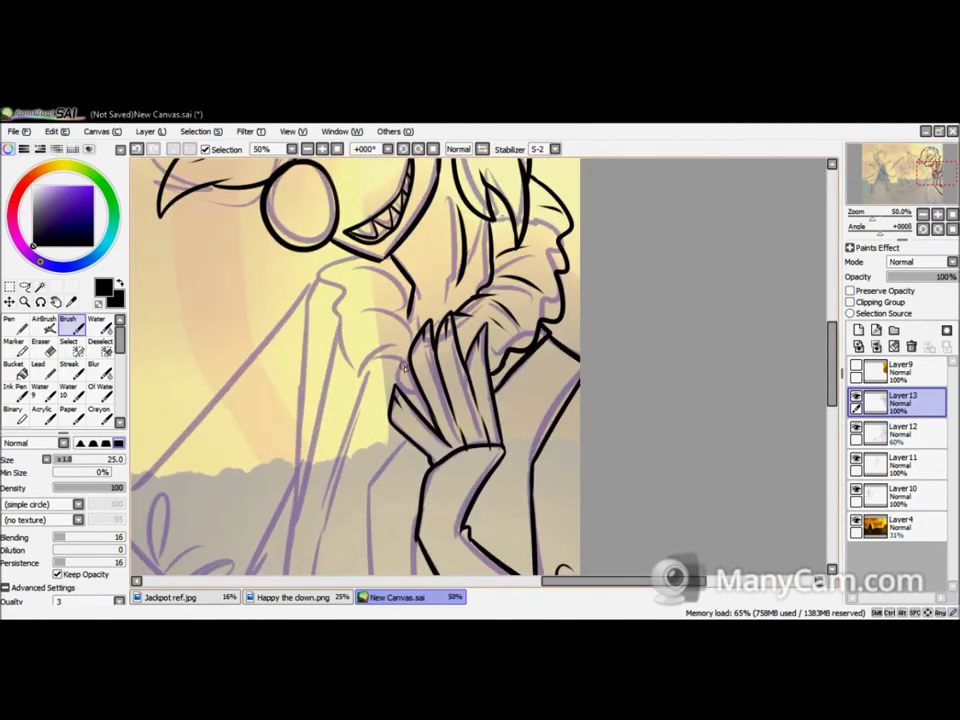
- Ink the long edges, curved hem and lower front panels of the clown's coat in black
drag(908, 195, 940, 190)
scroll(527, 449, down, 3)
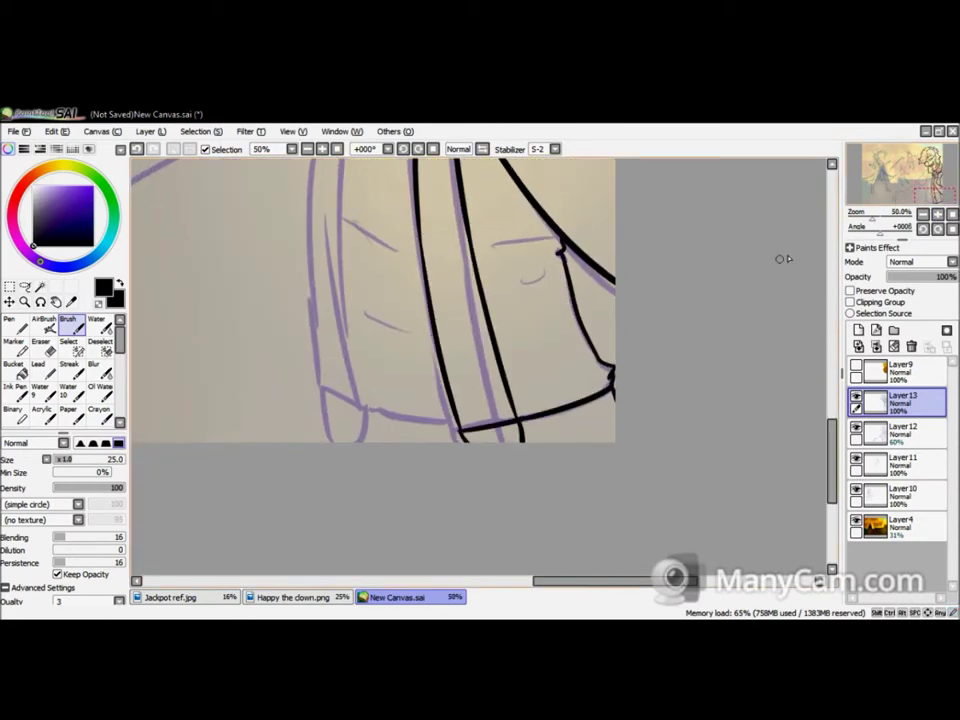
scroll(652, 348, up, 2)
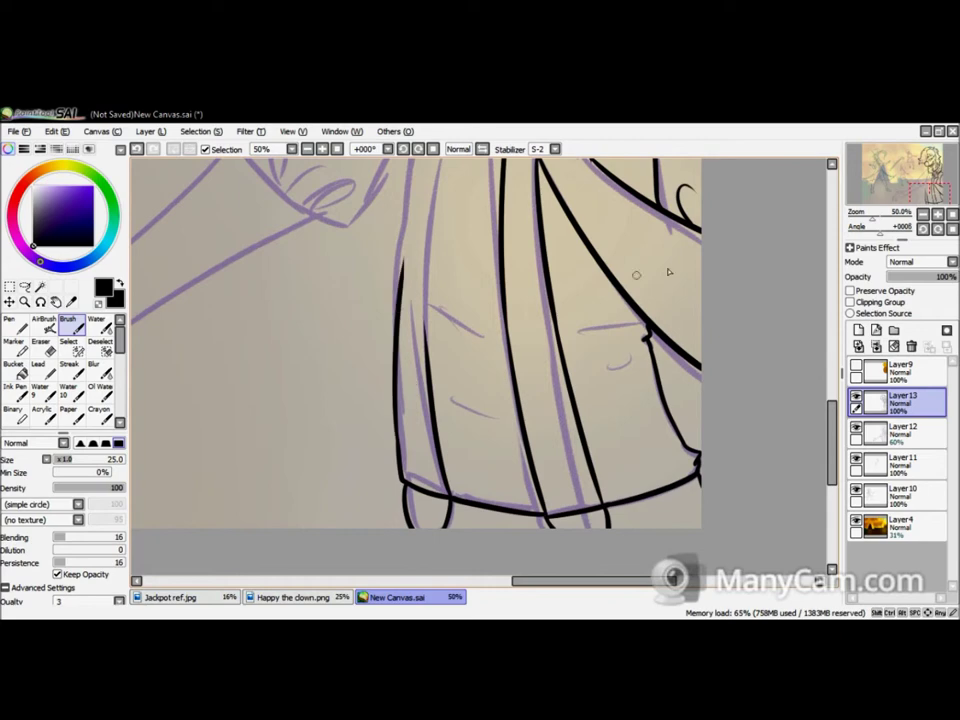
- Ink the front half of the clown's ruffled collar and the upper coat edges below it, switching briefly to the Eraser
scroll(437, 287, up, 3)
key(e)
key(b)
scroll(445, 510, up, 3)
scroll(513, 320, left, 2)
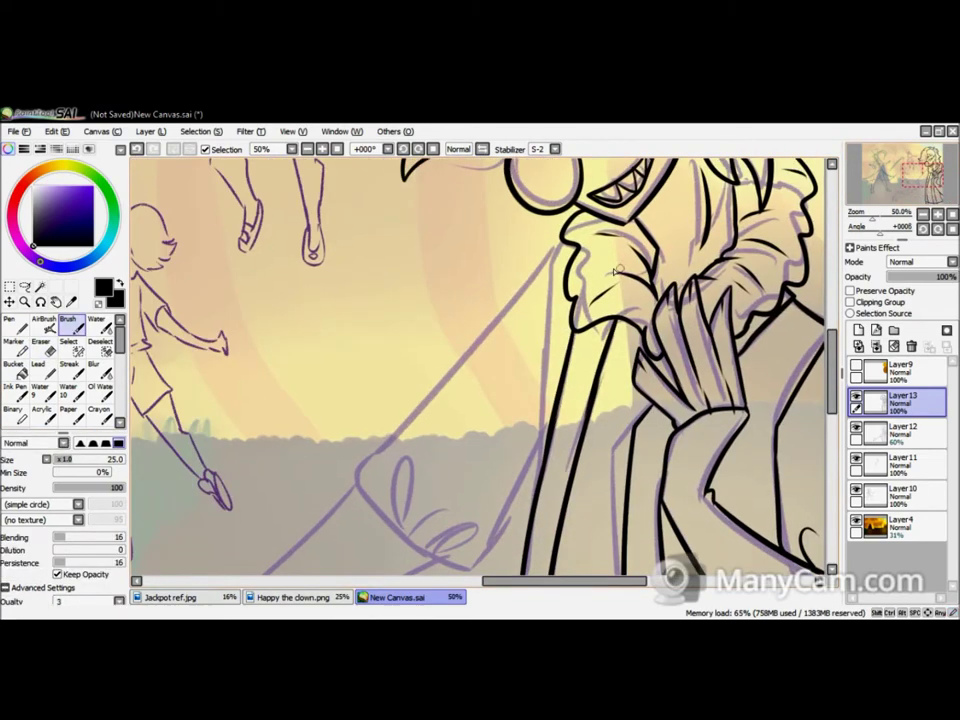
- Ink the clown's outstretched arm, rolled sleeve cuff and open pointed hand in black
scroll(454, 325, down, 4)
key(ctrl+z)
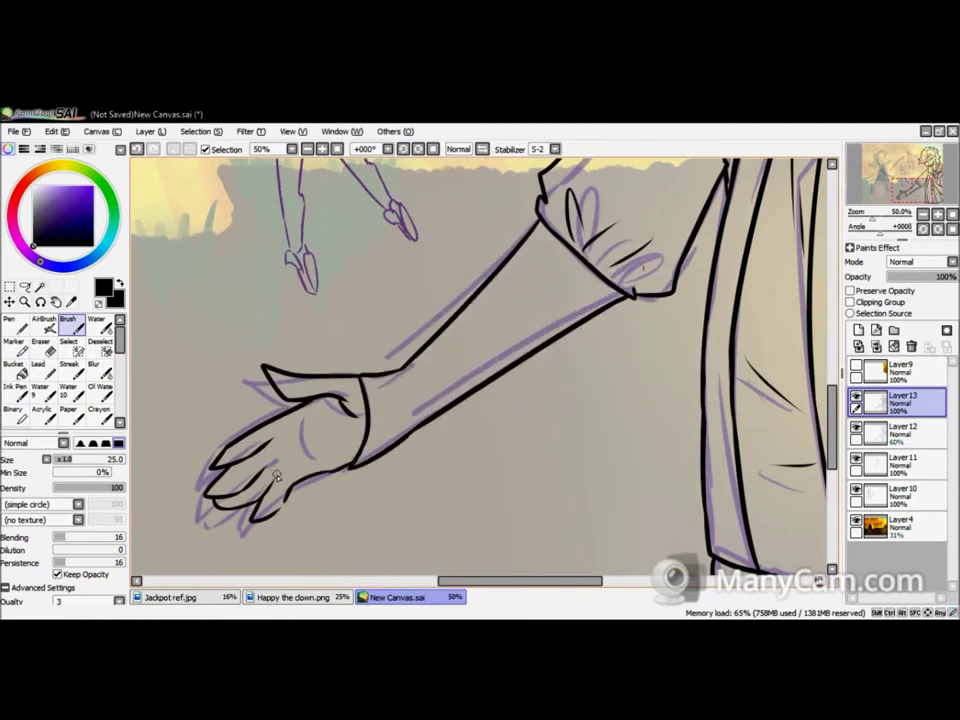
click(952, 214)
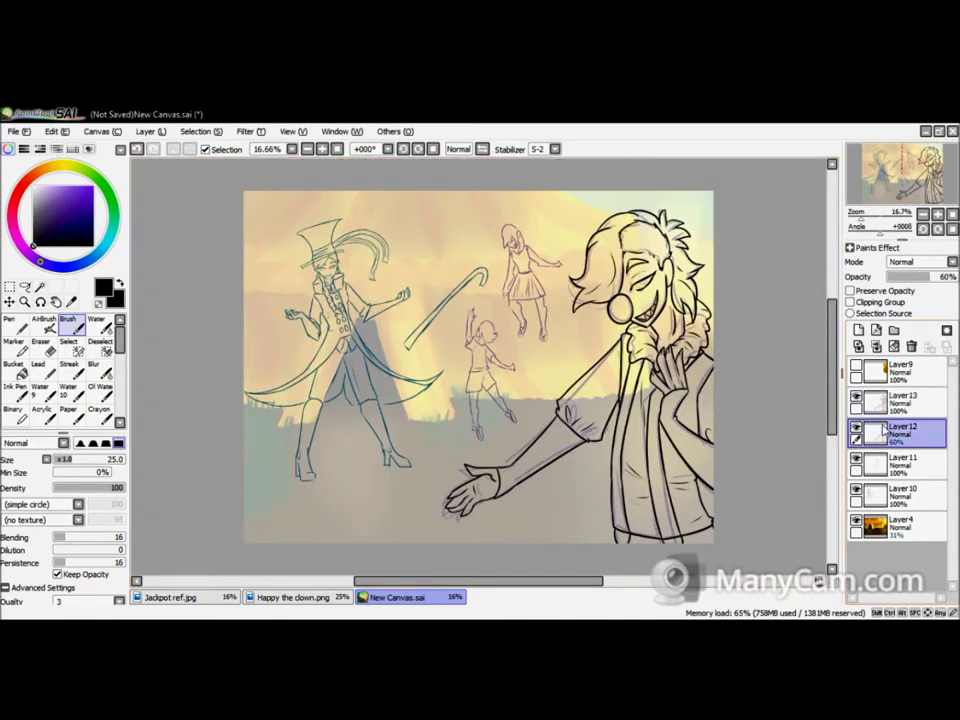
- Clear the clown sketch from Layer12, fill the clown's silhouette with flat purple beneath the line art, and preserve the layer's opacity
click(292, 597)
click(397, 597)
click(894, 346)
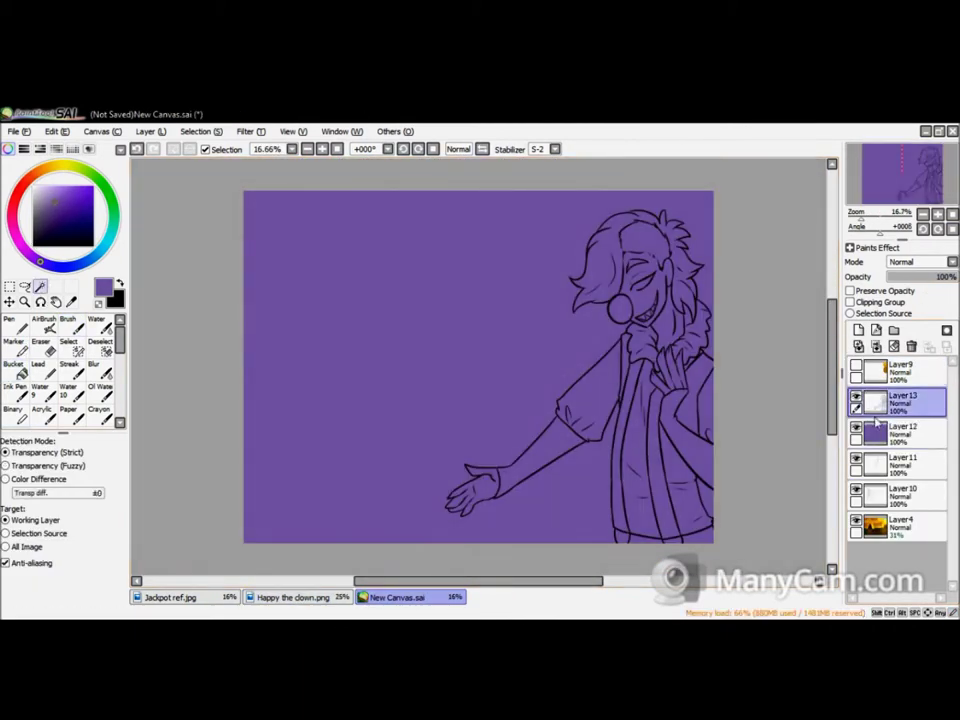
click(894, 346)
key(ctrl+z)
click(850, 290)
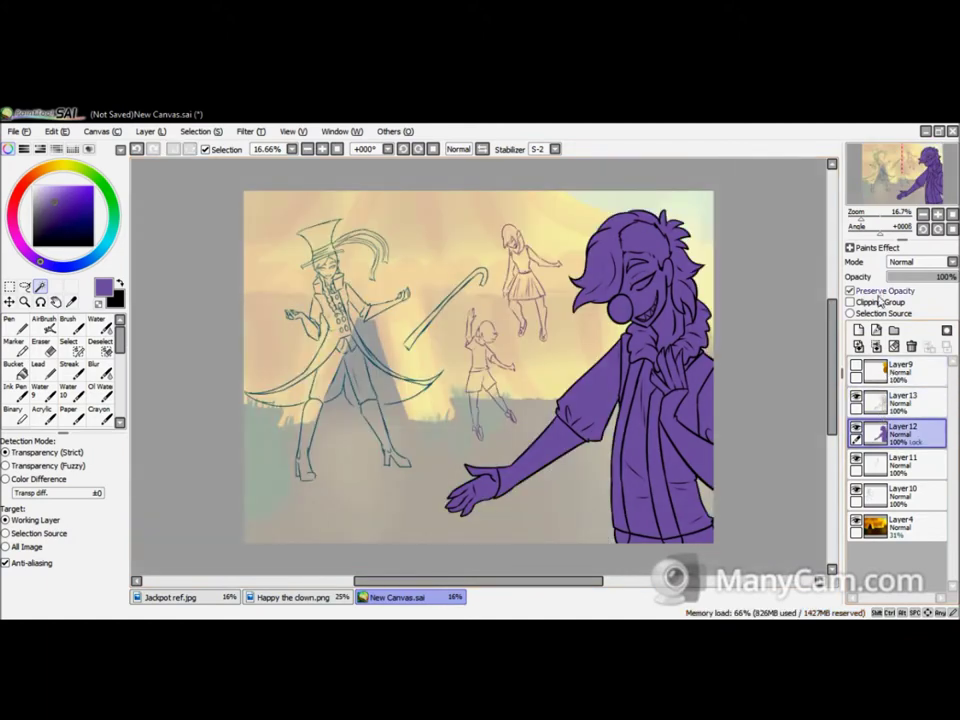
- Fade the small figures' sketch on Layer11 to 45% opacity and add Layer14 above it
click(900, 460)
click(68, 322)
click(858, 330)
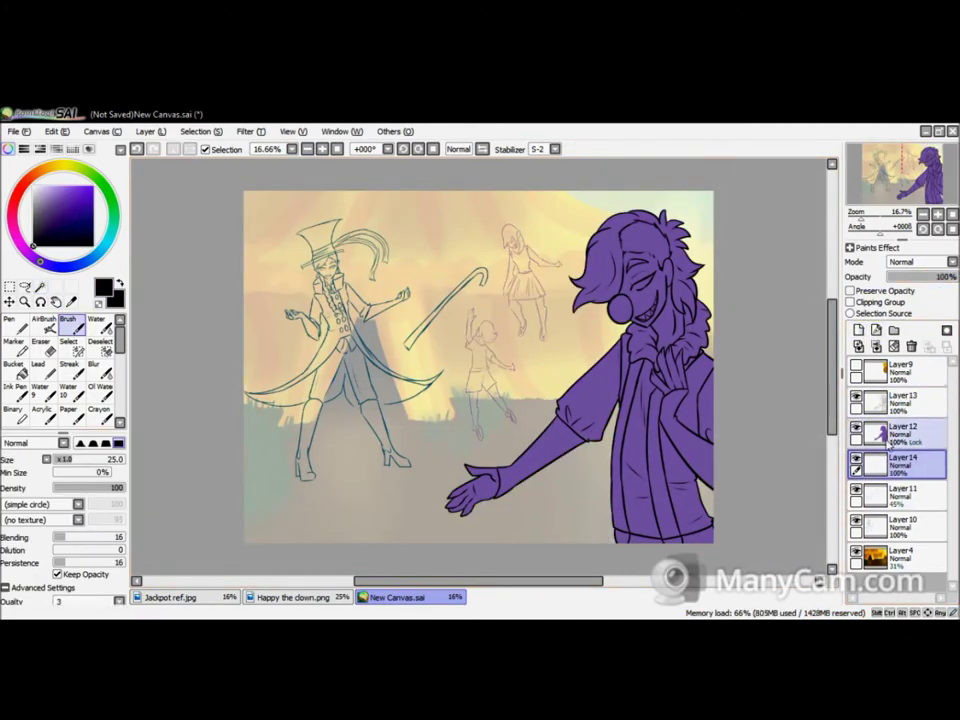
- Ink the hair and head of the small girl in black with the Brush on Layer14
click(937, 213)
click(950, 213)
click(947, 210)
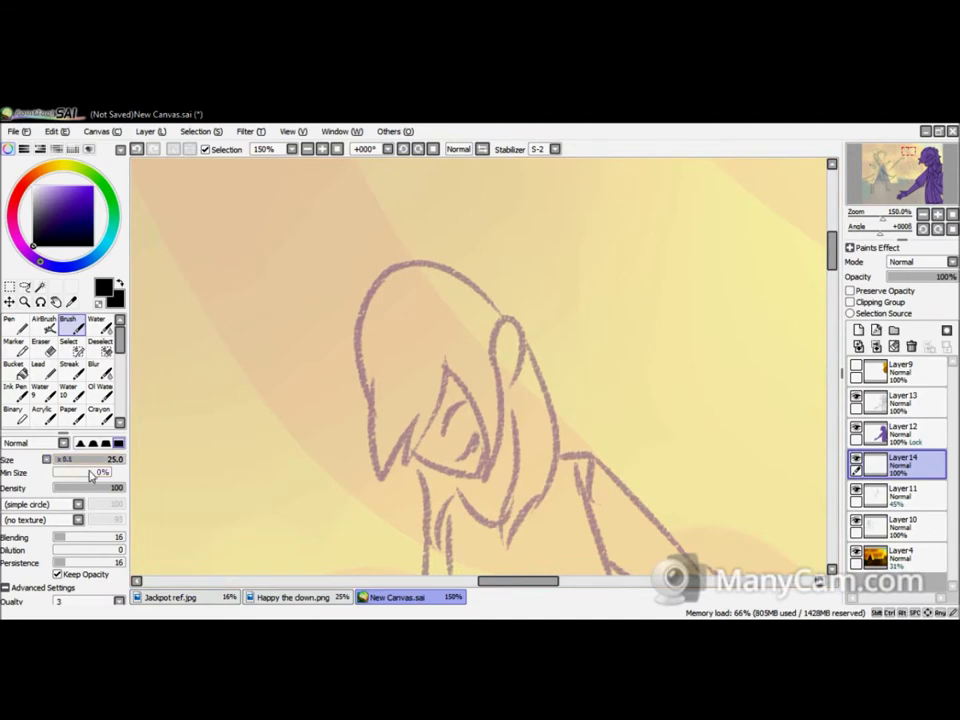
drag(487, 299, 412, 461)
drag(502, 380, 508, 395)
mouse_move(490, 298)
mouse_down()
mouse_move(548, 500)
mouse_move(376, 387)
mouse_up()
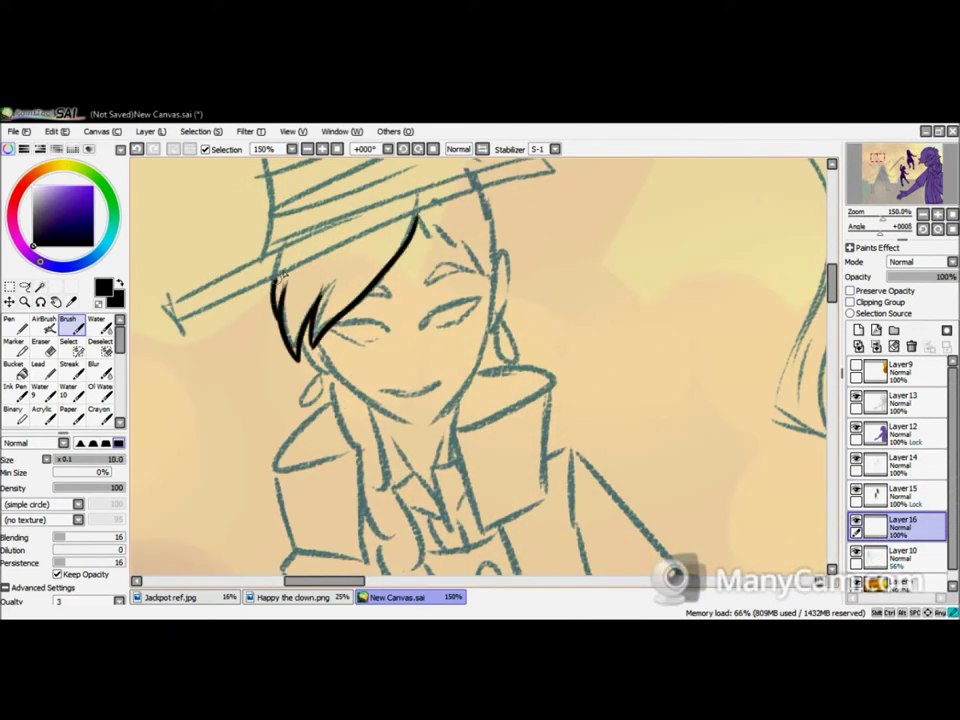
- Ink the ringmaster's hat brim, short hair, face and earrings in black on Layer16 with a size 10 Brush
scroll(283, 275, up, 3)
mouse_move(546, 318)
mouse_down()
mouse_move(172, 468)
mouse_move(168, 443)
mouse_up()
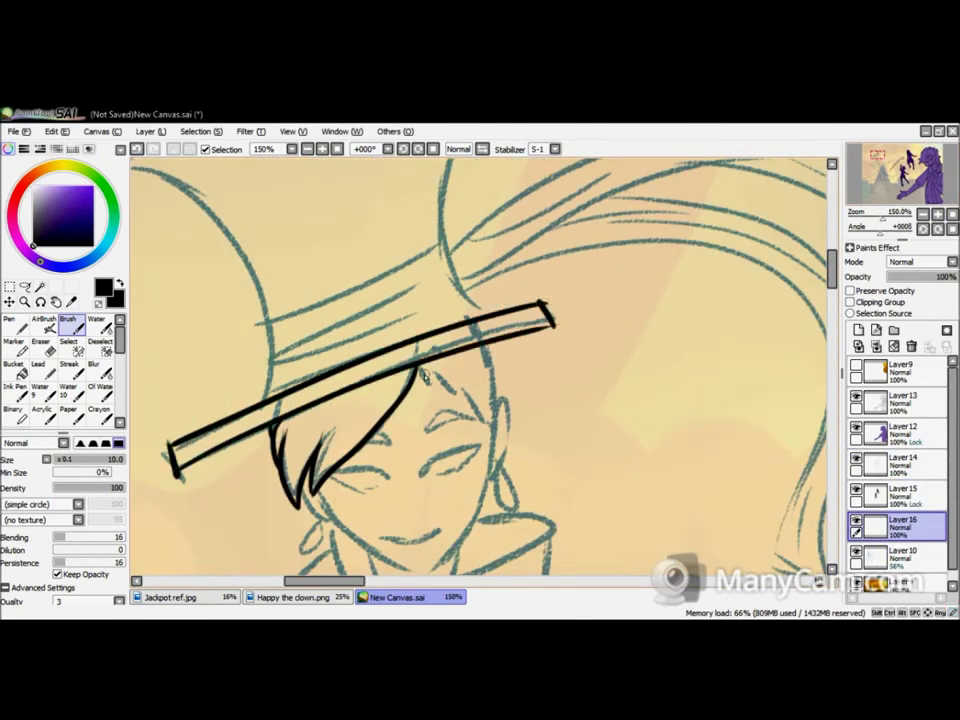
drag(335, 548, 430, 288)
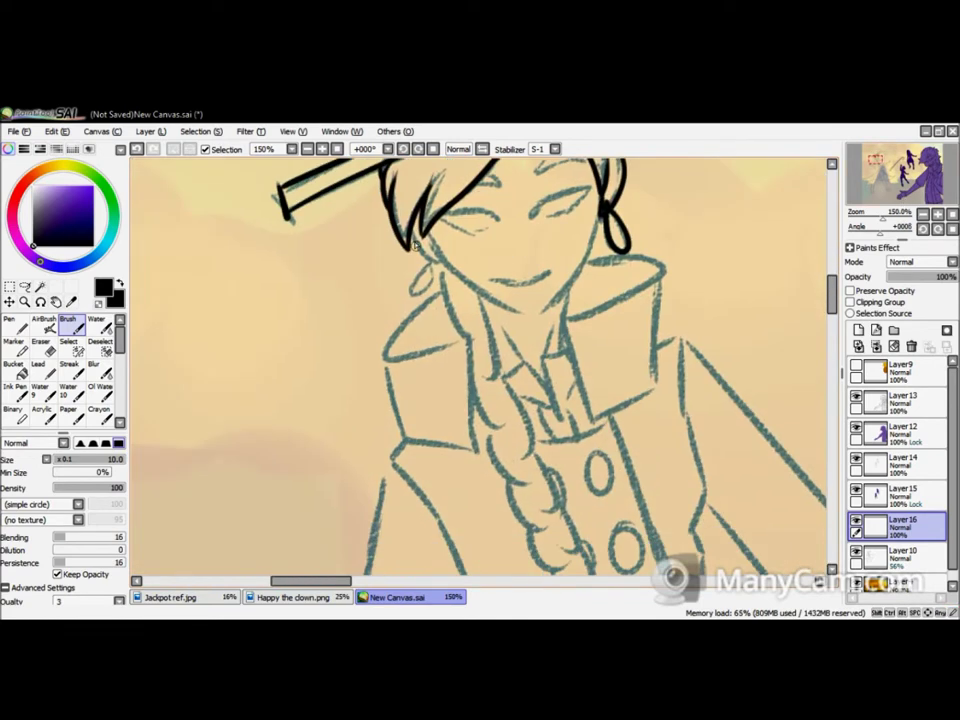
drag(581, 269, 436, 414)
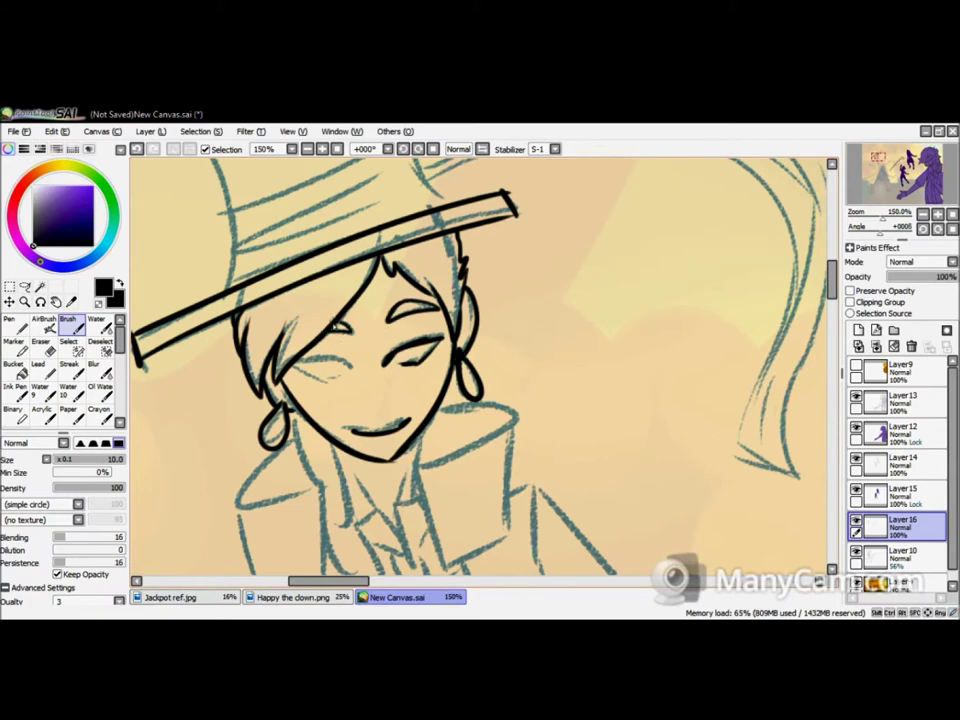
- Ink the creased band and flared crown of the ringmaster's top hat, and tidy the lines with the Eraser
mouse_move(420, 200)
mouse_down()
mouse_move(491, 347)
mouse_move(532, 380)
mouse_up()
drag(520, 315, 342, 392)
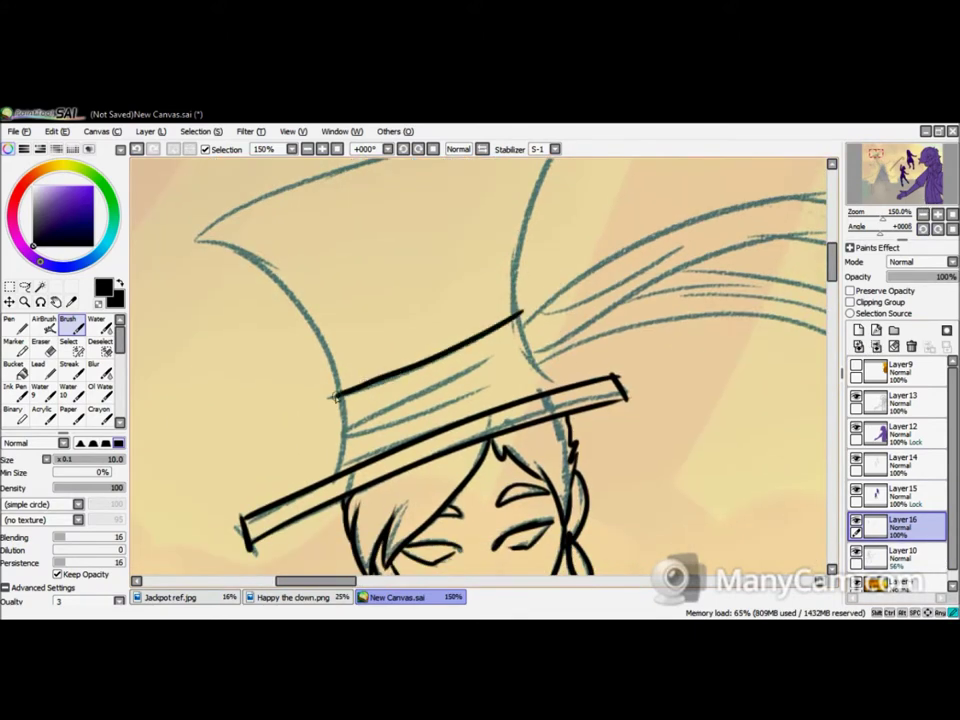
drag(561, 383, 561, 493)
drag(520, 420, 598, 205)
mouse_move(598, 205)
mouse_down()
mouse_move(493, 221)
mouse_move(205, 345)
mouse_up()
drag(205, 345, 335, 500)
key(e)
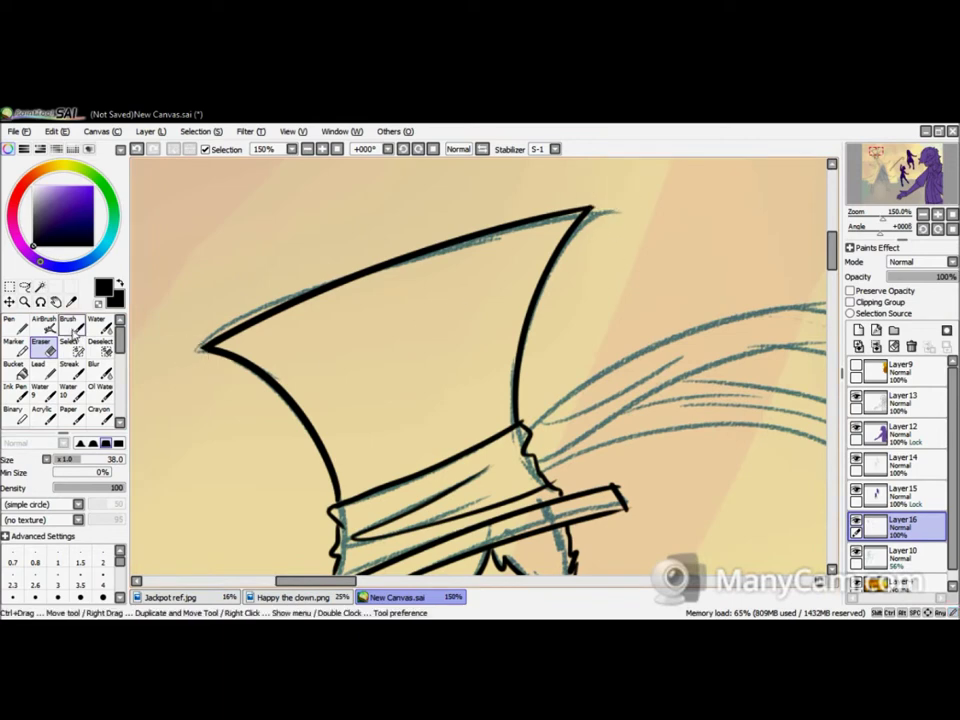
- Ink the upper ribbon tail curving away from the hat band, including its fold lines and notched end
key(b)
drag(507, 300, 177, 190)
drag(200, 303, 660, 282)
drag(705, 381, 700, 510)
mouse_move(205, 345)
mouse_down()
mouse_move(615, 499)
mouse_move(700, 497)
mouse_up()
mouse_move(205, 345)
mouse_down()
mouse_move(600, 255)
mouse_move(681, 456)
mouse_up()
- Select the empty area around the upper ribbon tail, ink the lower tail and its folds behind it, and clean up the ends
key(w)
click(360, 470)
key(b)
drag(265, 330, 480, 520)
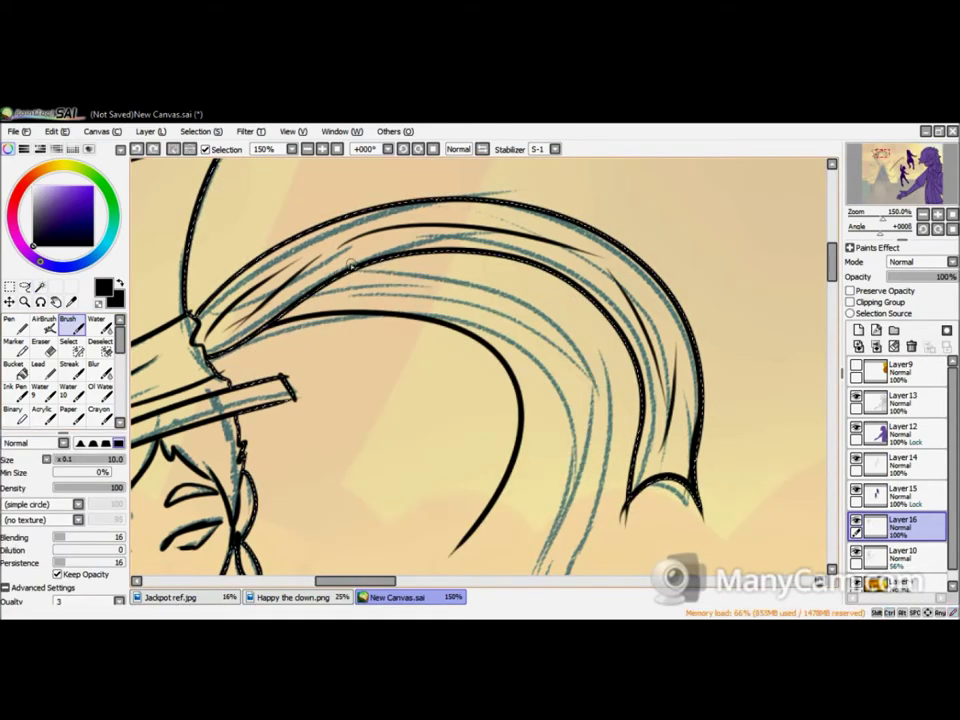
scroll(639, 315, down, 5)
drag(485, 322, 445, 303)
key(e)
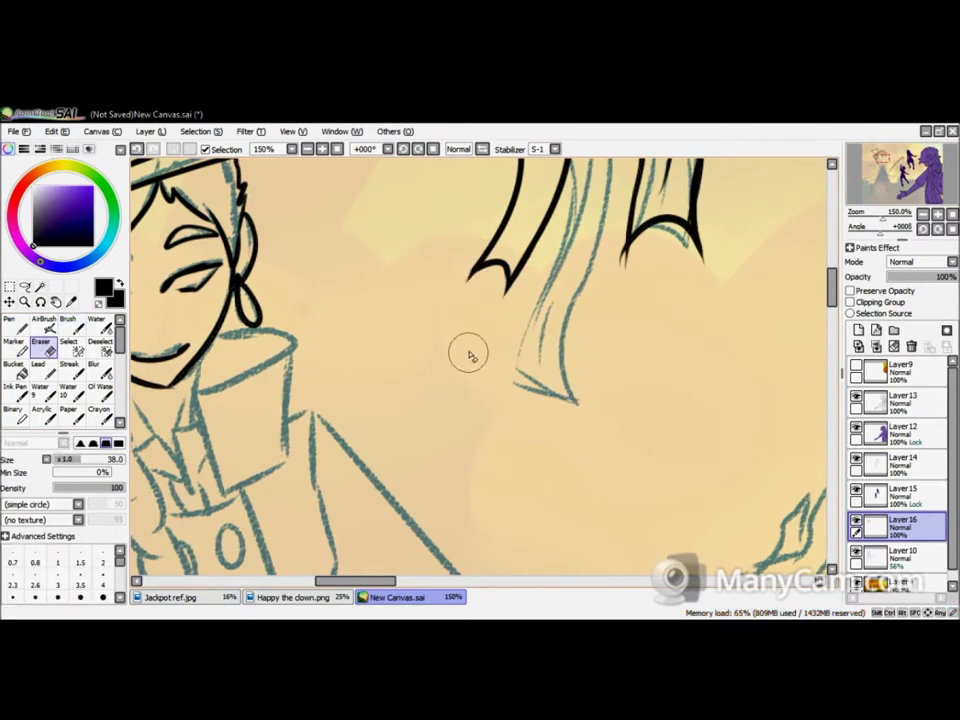
scroll(672, 243, up, 5)
key(b)
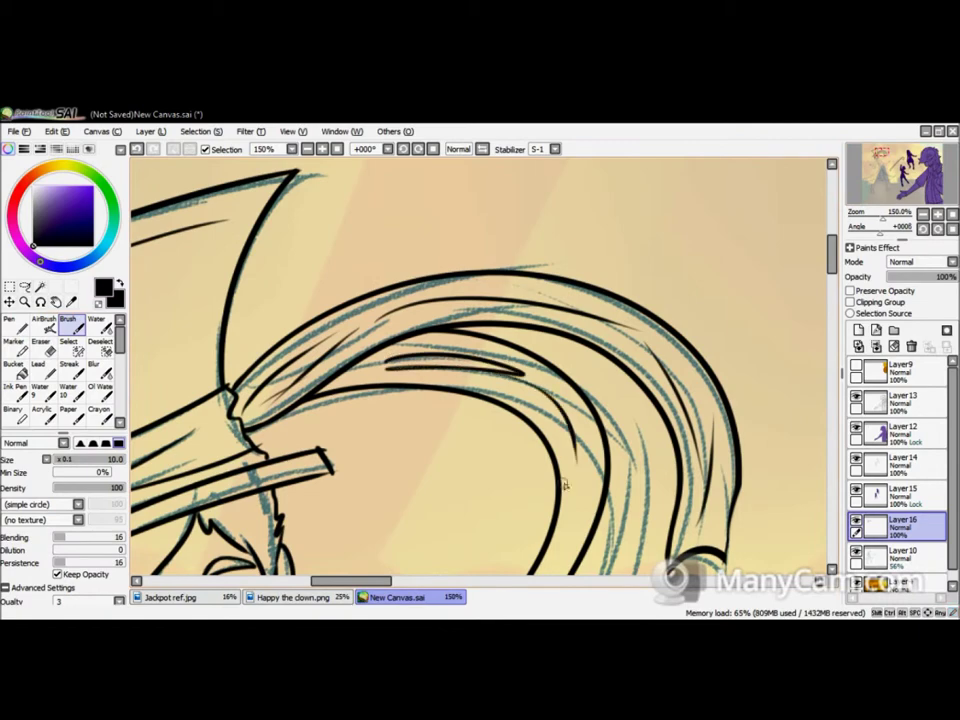
- Ink the ringmaster's flared collar flap on the ribbon side, the curved neckline and the coat's front edge
key(minus)
scroll(482, 365, down, 1)
key(plus)
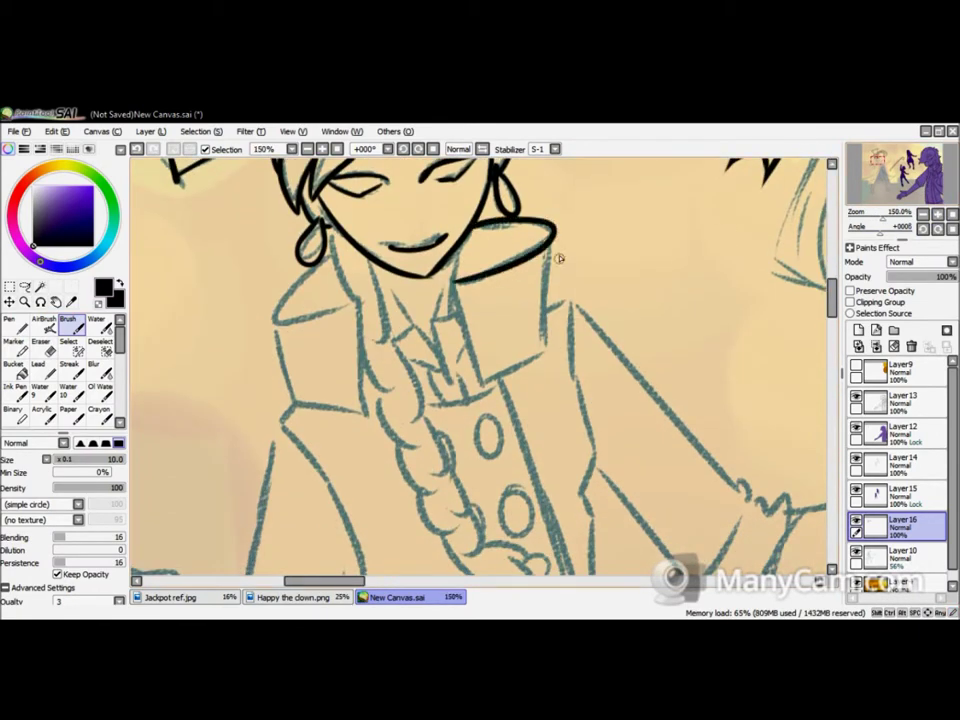
drag(500, 400, 550, 357)
drag(340, 417, 548, 357)
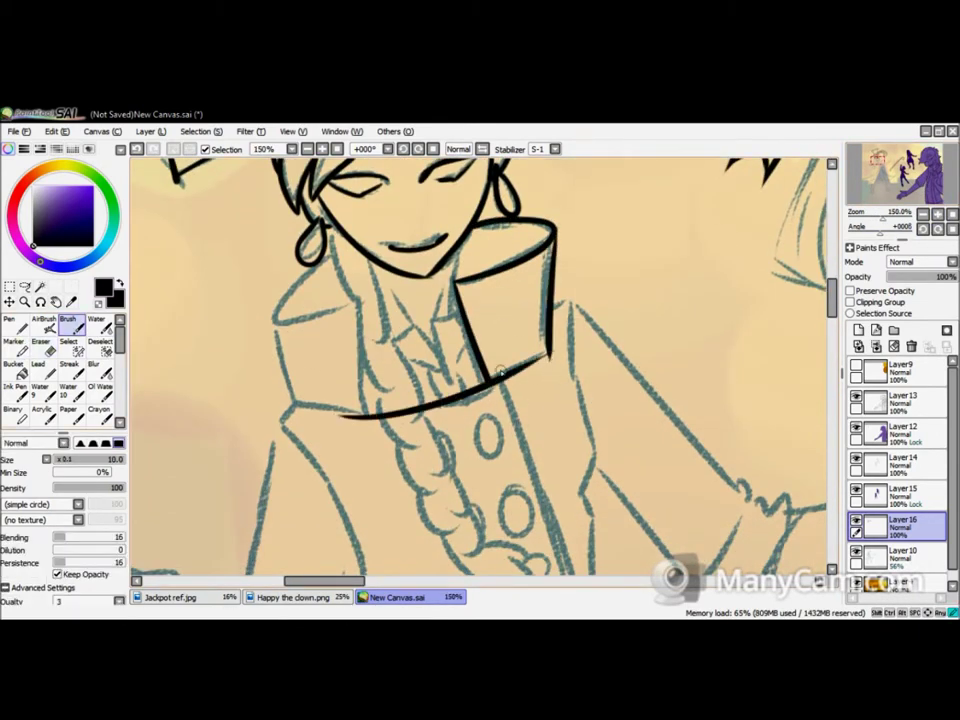
drag(497, 398, 578, 580)
- Erase the overshooting ends of the neckline stroke and ink the opposite collar flap in black
key(minus)
click(925, 200)
key(plus)
scroll(707, 236, down, 3)
key(e)
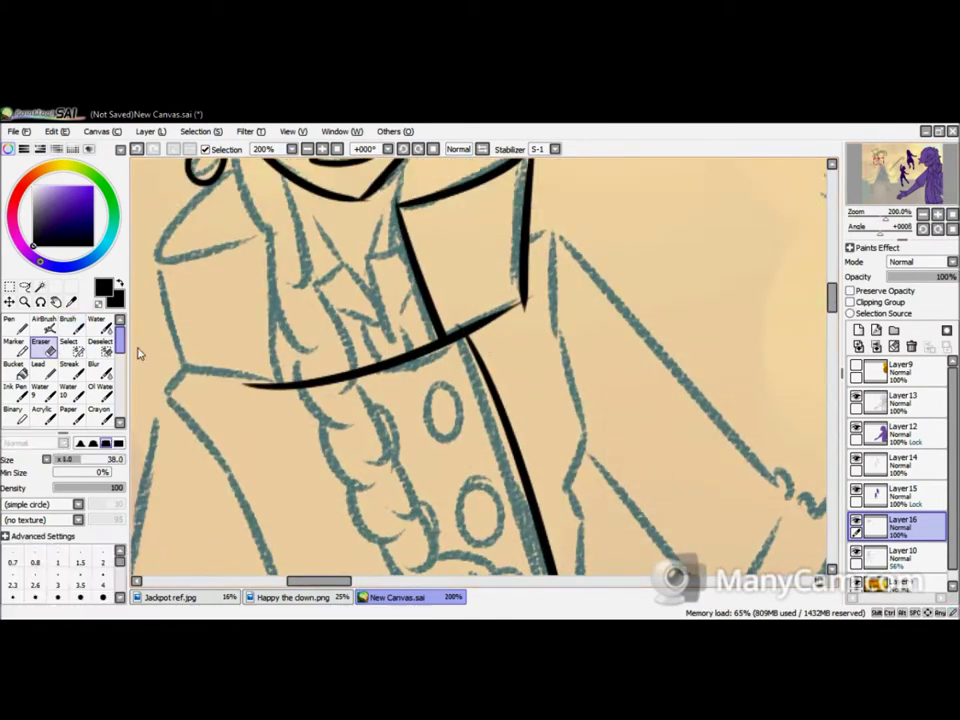
key(b)
mouse_move(278, 228)
mouse_down()
mouse_move(285, 382)
mouse_move(145, 255)
mouse_move(180, 370)
mouse_move(290, 385)
mouse_up()
click(873, 183)
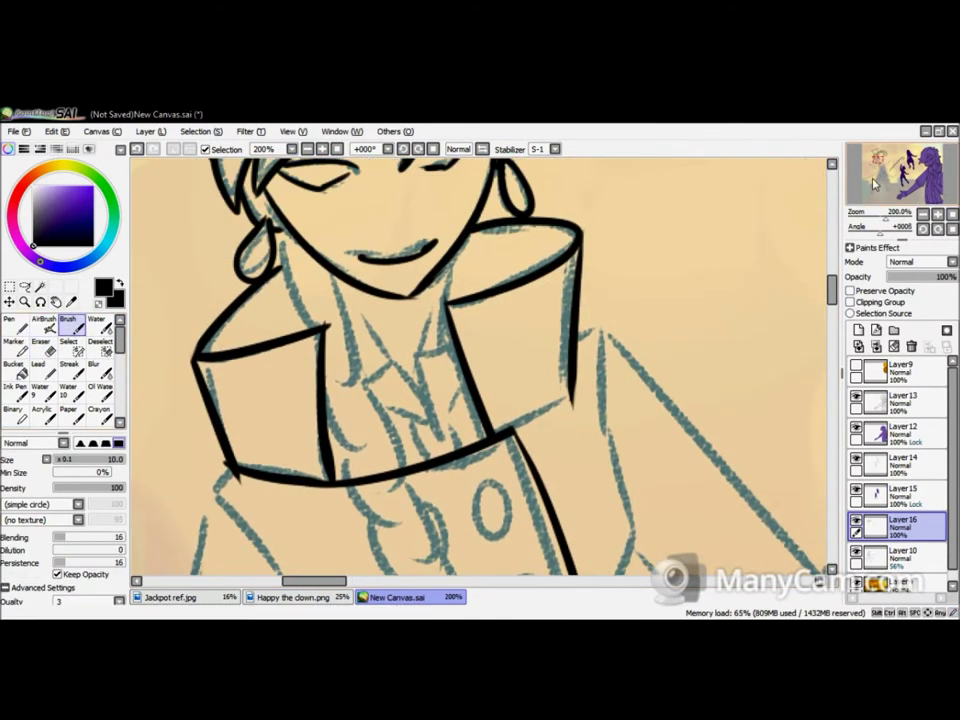
- Ink the ringmaster's neck, pointed shirt collar and cravat, and the long braid hanging over the chest
drag(317, 262, 352, 382)
drag(352, 382, 435, 435)
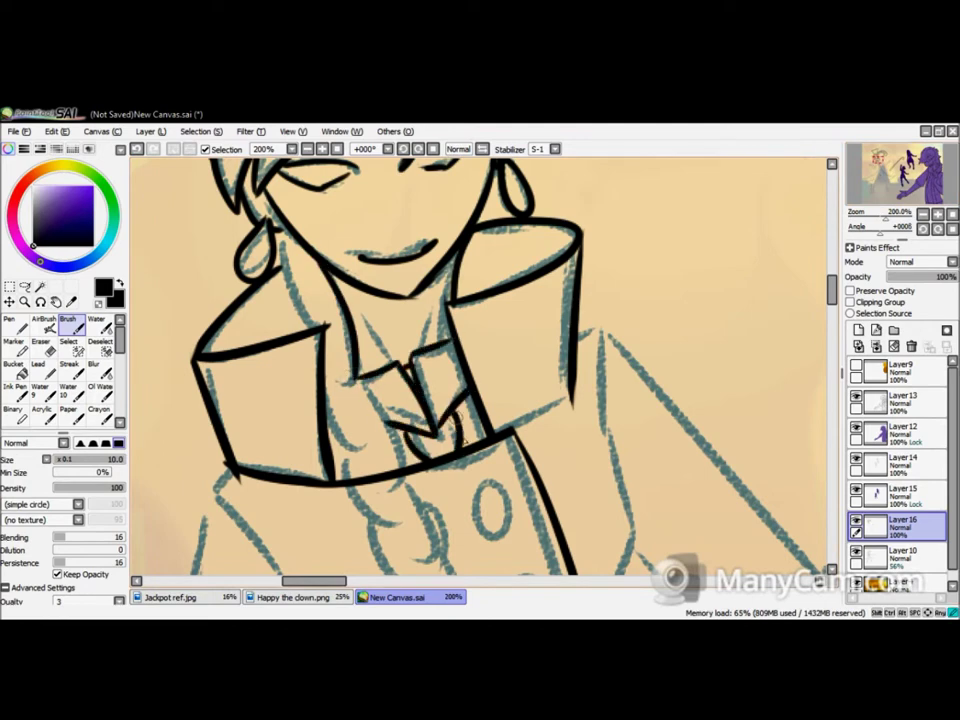
scroll(866, 232, down, 1)
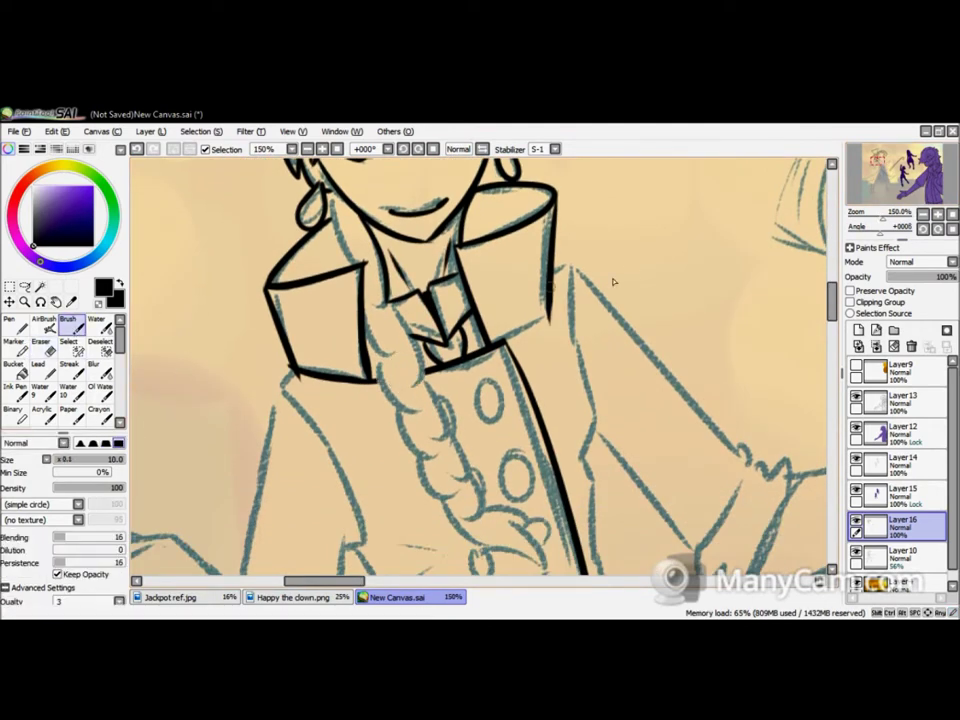
scroll(204, 319, up, 3)
scroll(700, 248, down, 3)
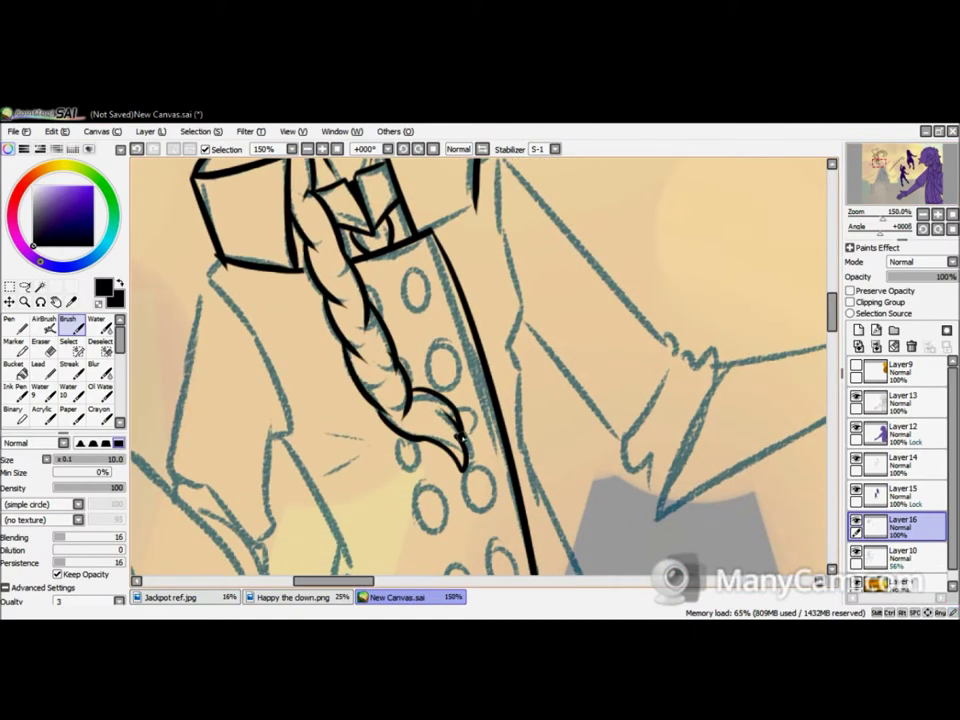
- Ink the ringmaster's coat front down to the waist hem, the coat's outer side edge and the start of the shoulders
drag(585, 164, 365, 274)
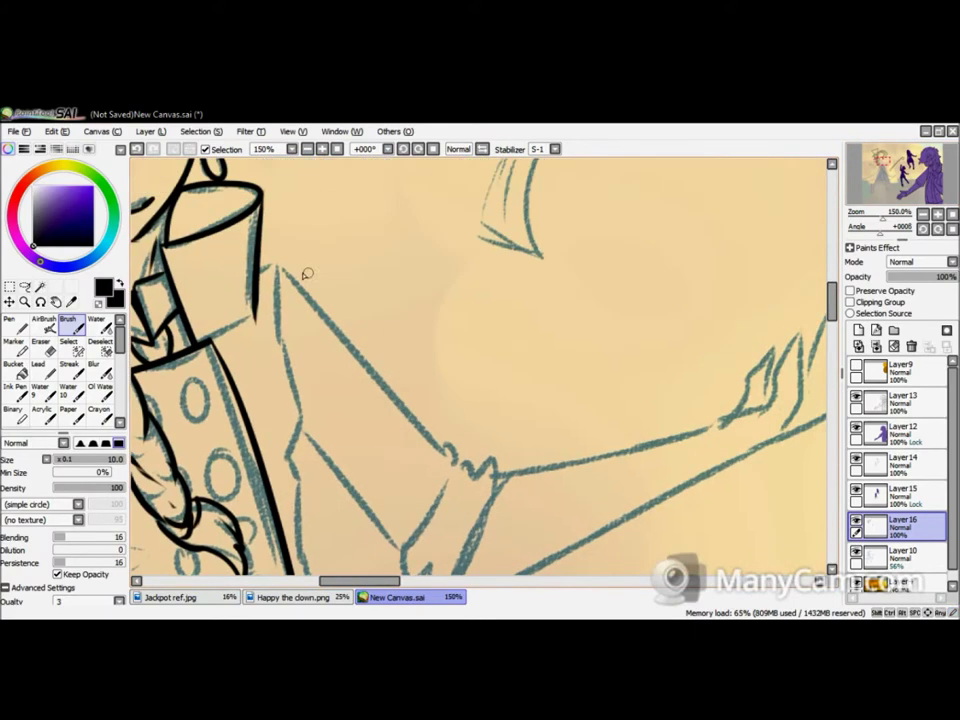
scroll(692, 150, down, 1)
scroll(692, 165, down, 3)
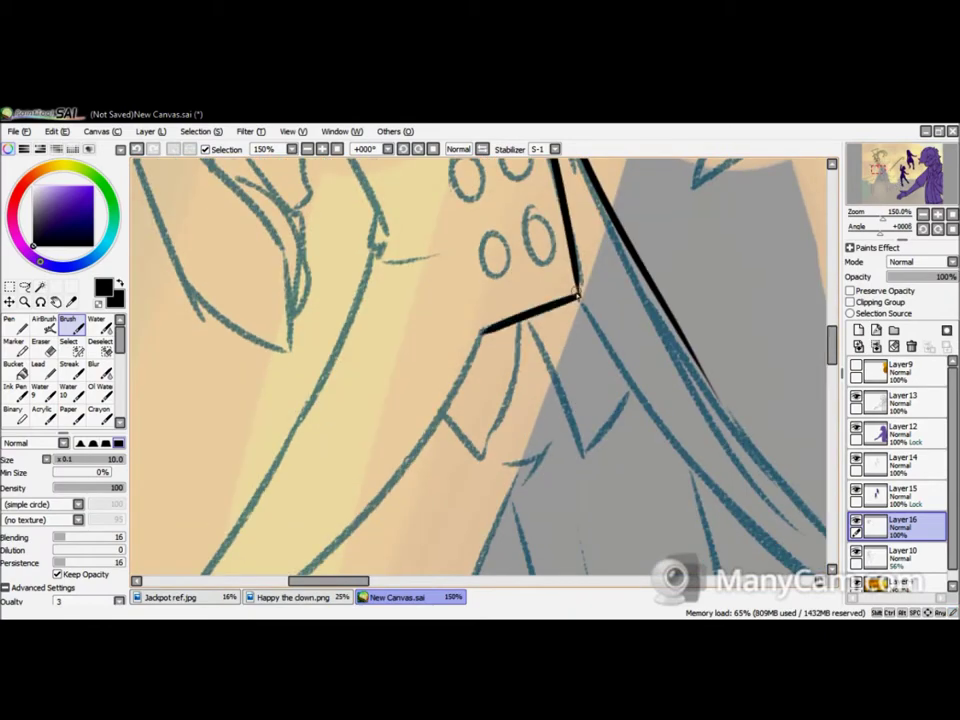
scroll(692, 165, down, 1)
mouse_move(910, 160)
mouse_down()
mouse_move(930, 165)
mouse_move(910, 160)
mouse_up()
scroll(480, 365, up, 1)
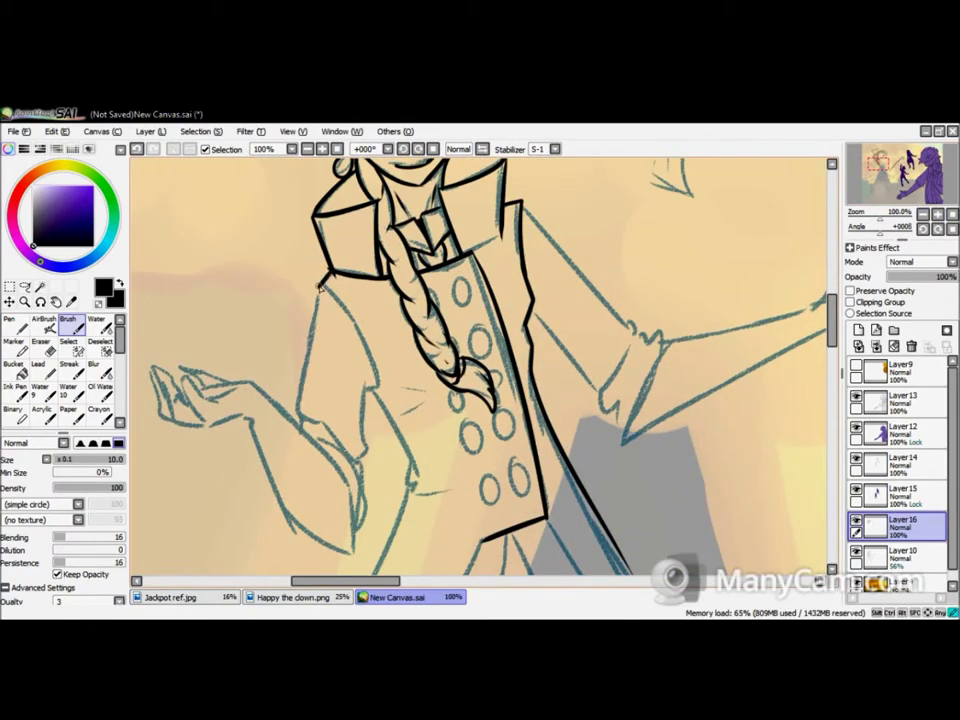
scroll(375, 280, up, 1)
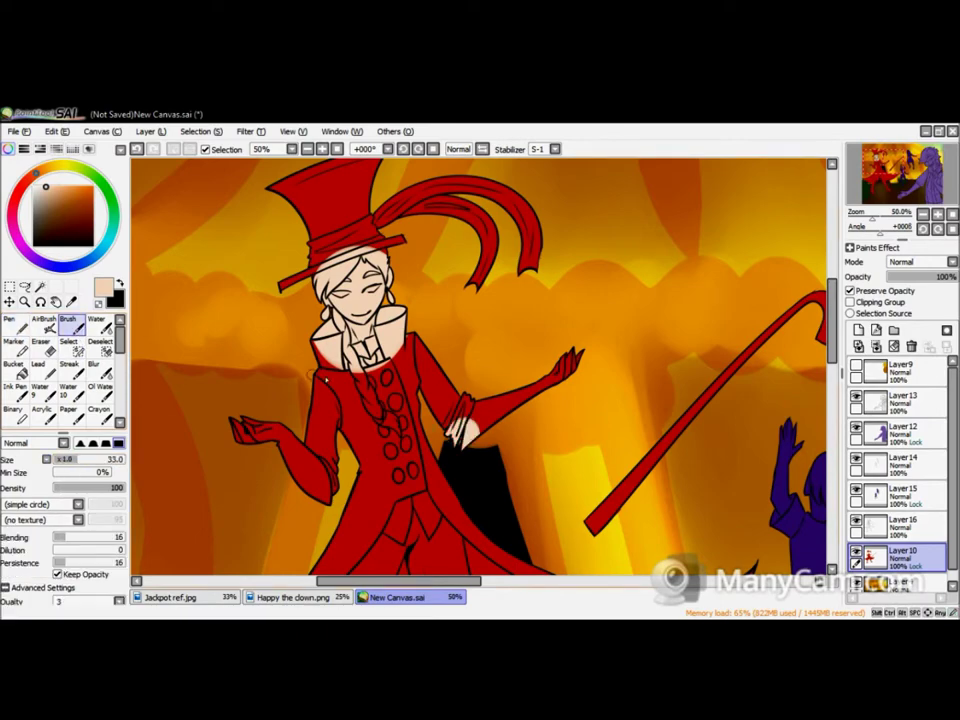
- Consult Jackpot ref.jpg and brush a dark brown stroke across the ringmaster's neck on Layer18 at size 17
click(170, 597)
click(400, 598)
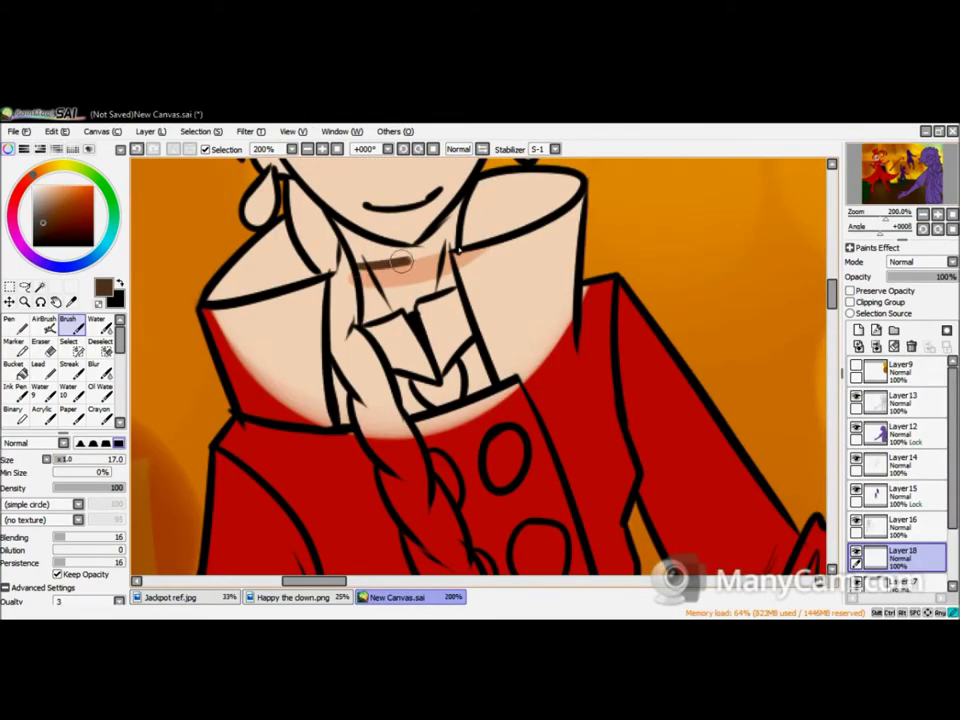
drag(365, 270, 410, 258)
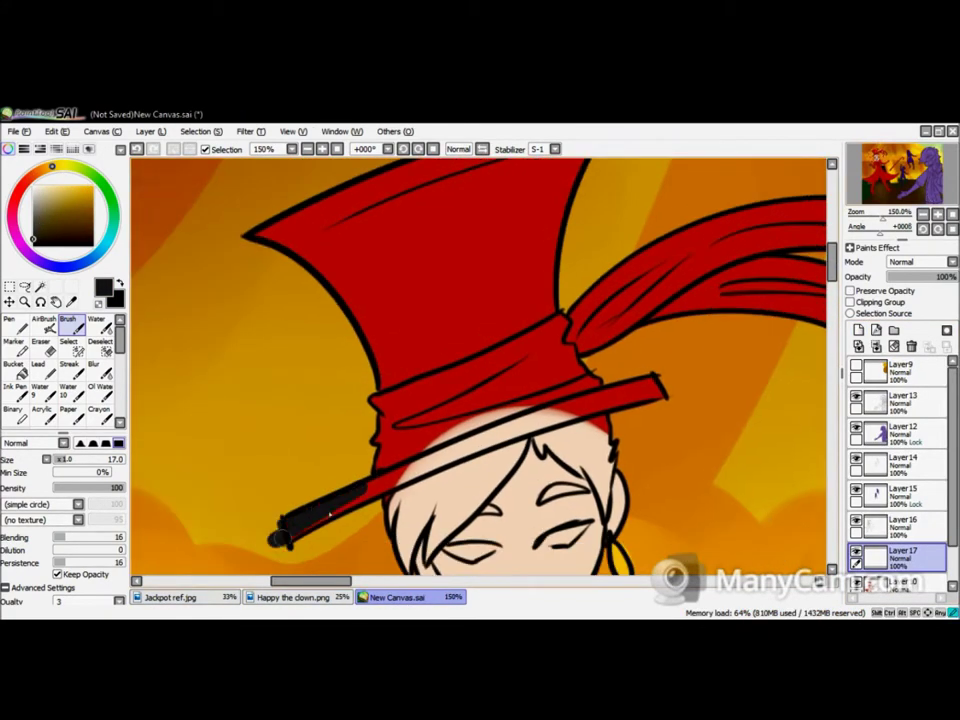
- Paint the brim of the ringmaster's top hat near-black on Layer17 with a size 17 Brush
drag(280, 535, 490, 441)
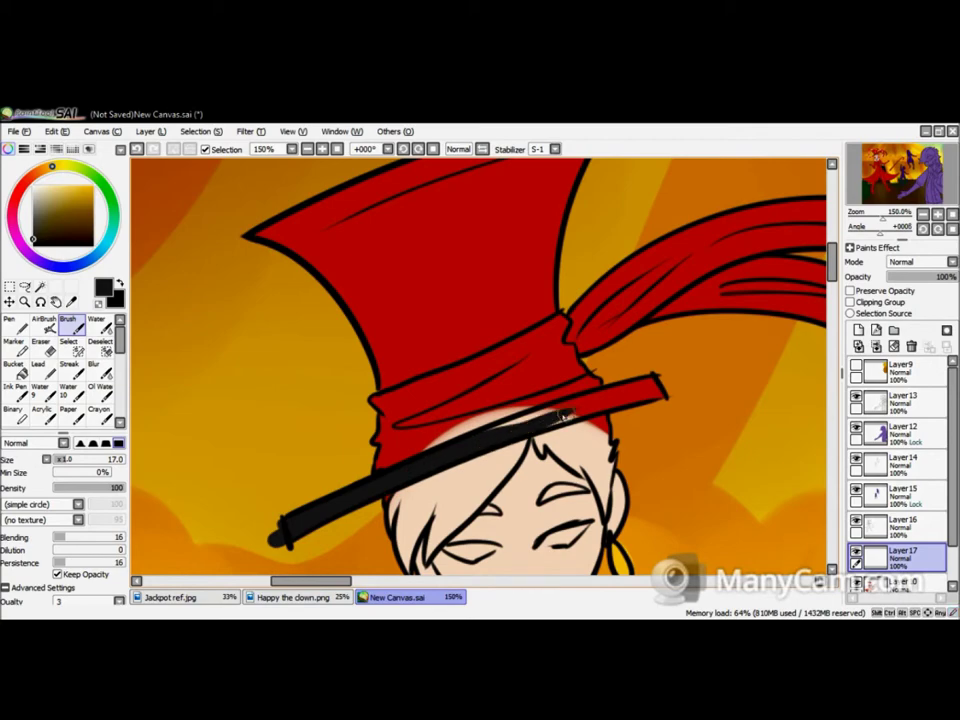
click(450, 300)
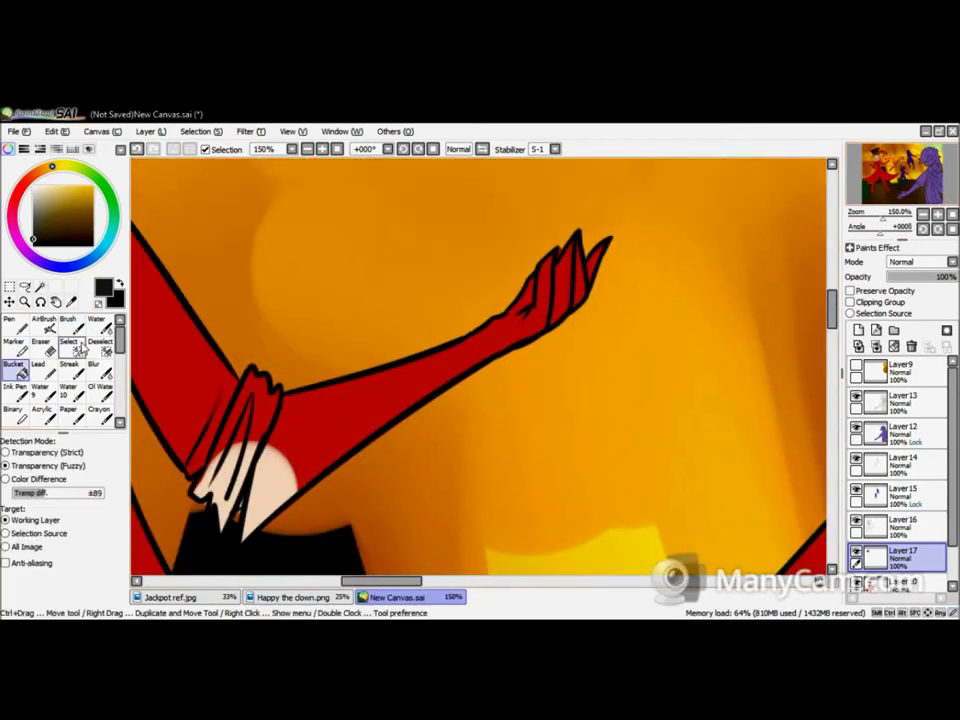
- Outline both of the ringmaster's gloves near-black on Layer17 with the size 17 Brush and fill them
click(68, 318)
drag(410, 335, 630, 230)
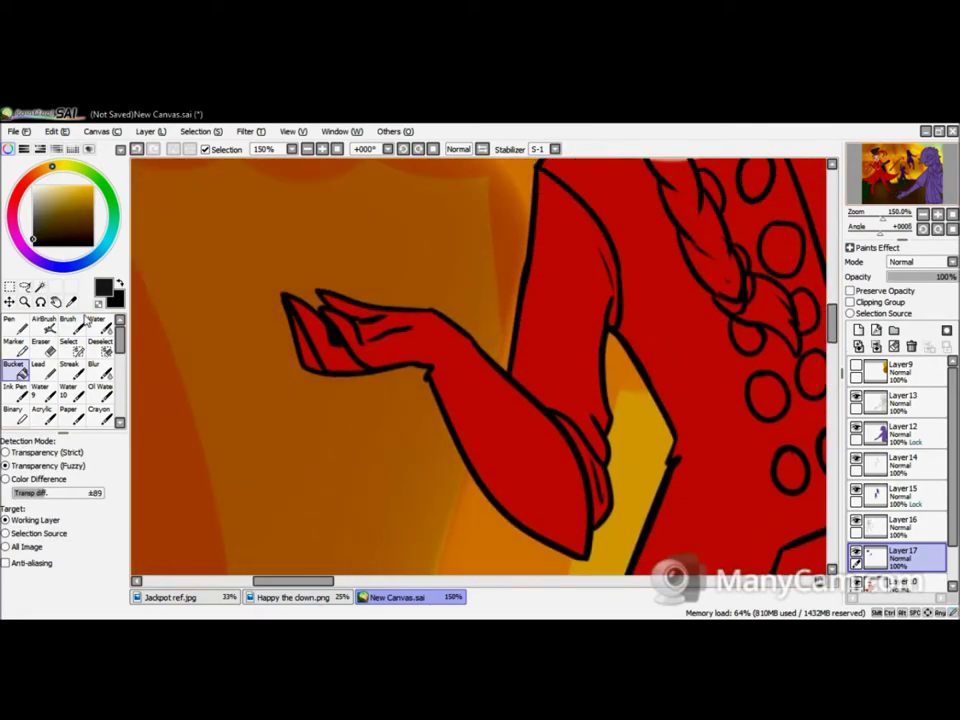
click(68, 318)
mouse_move(440, 420)
mouse_down()
mouse_move(280, 290)
mouse_move(585, 560)
mouse_up()
click(14, 364)
click(339, 336)
- Outline the ringmaster's boot beside the dark green grass near-black on Layer17 and fill it
click(68, 318)
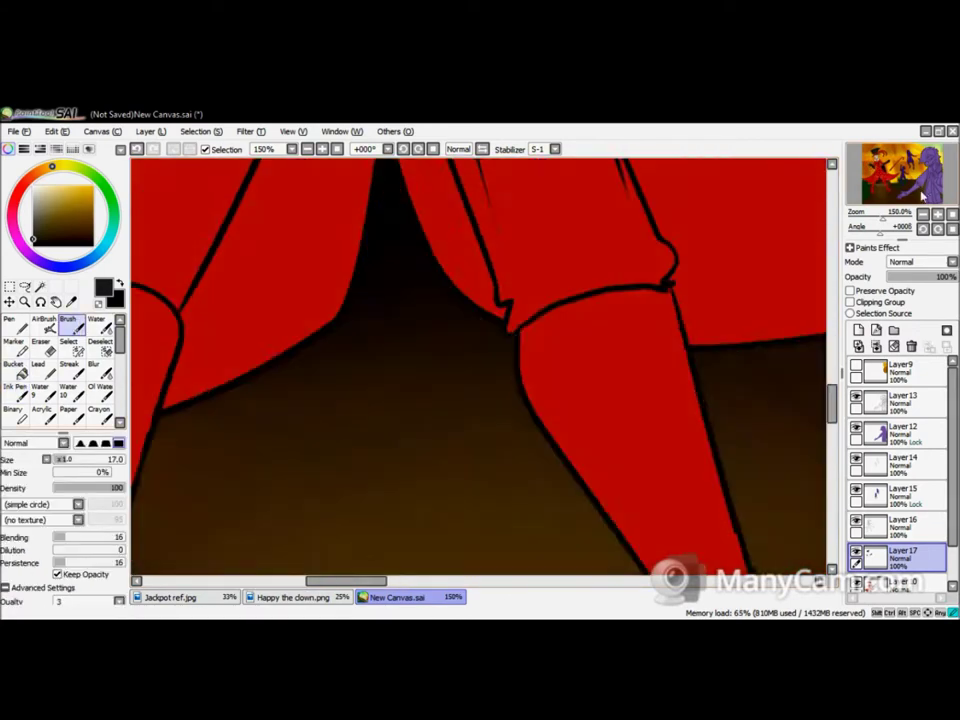
drag(455, 335, 408, 463)
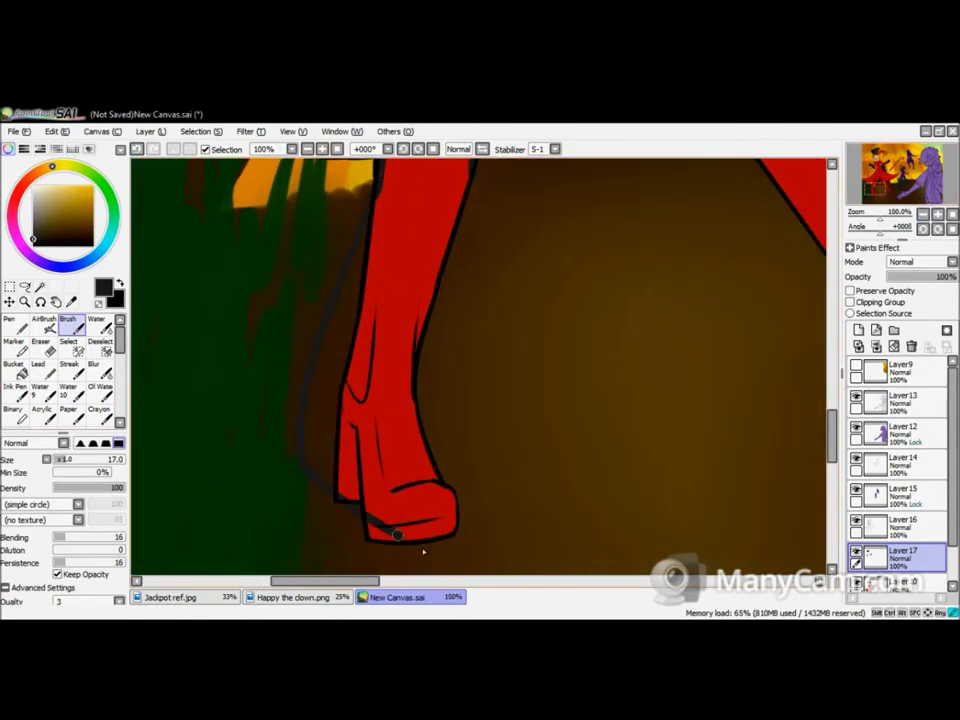
drag(470, 190, 321, 493)
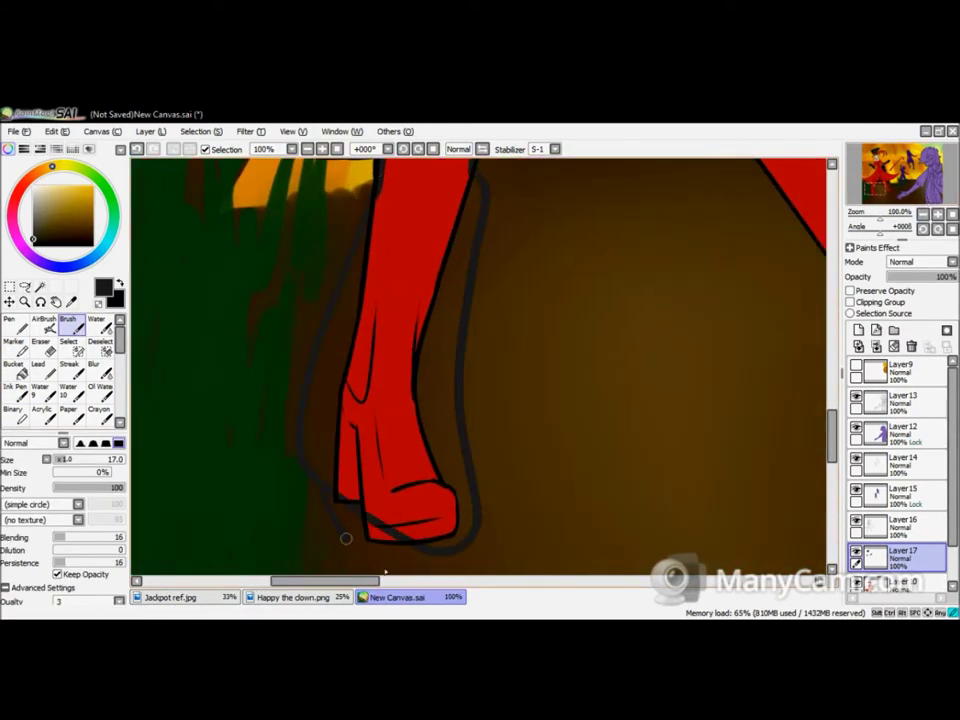
click(14, 364)
click(352, 533)
- Outline the ringmaster's other high-heeled boot from knee to toe on Layer17 and fill it near-black
click(892, 184)
drag(321, 300, 414, 536)
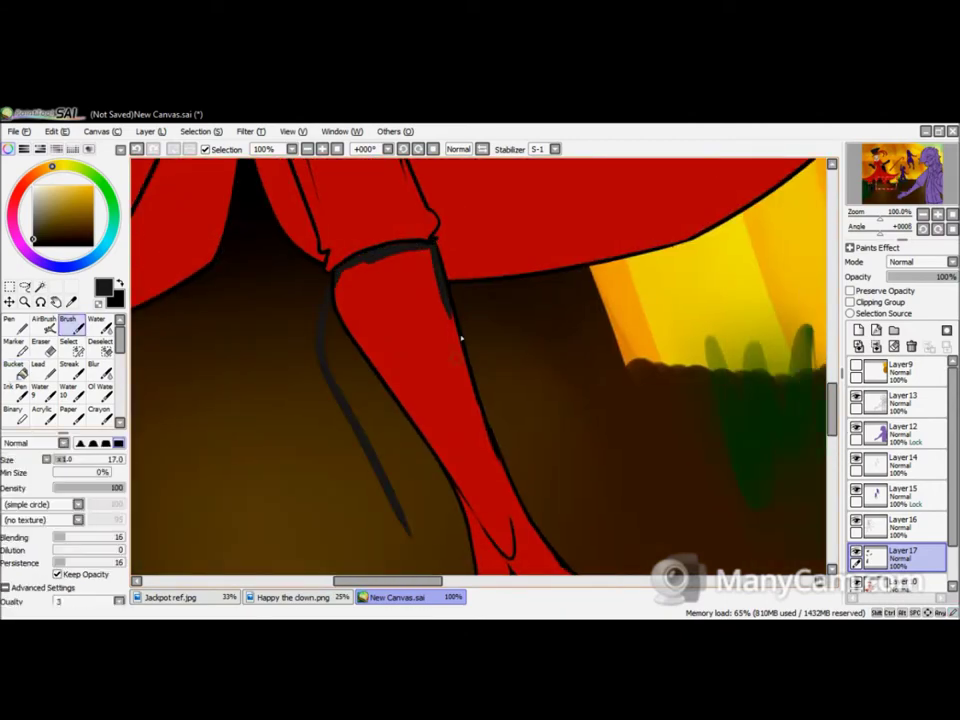
drag(360, 250, 379, 339)
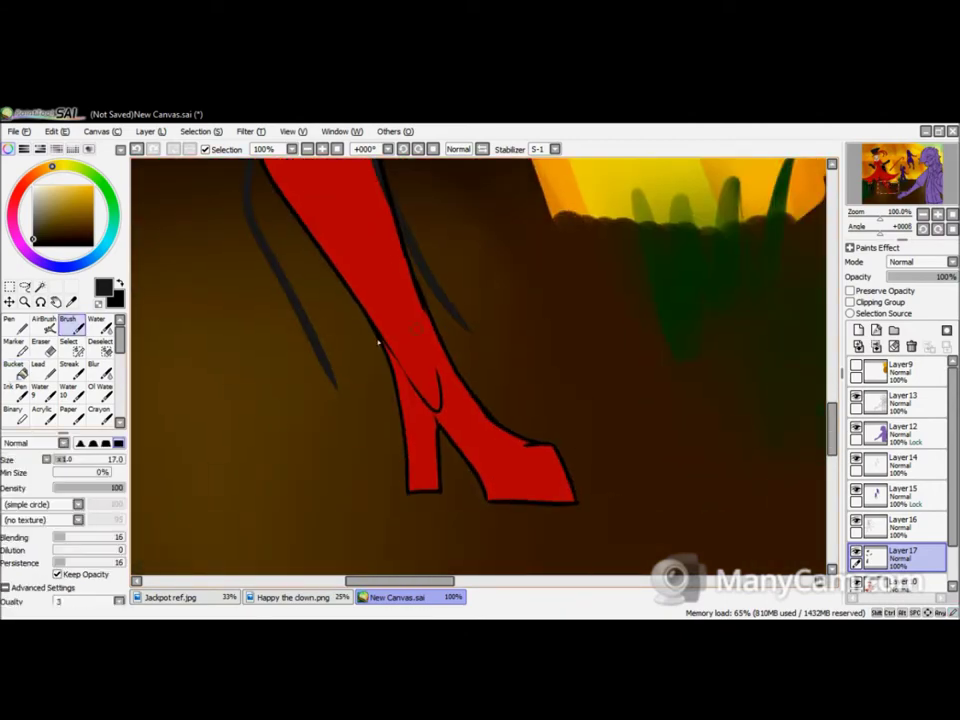
drag(300, 200, 394, 317)
click(950, 230)
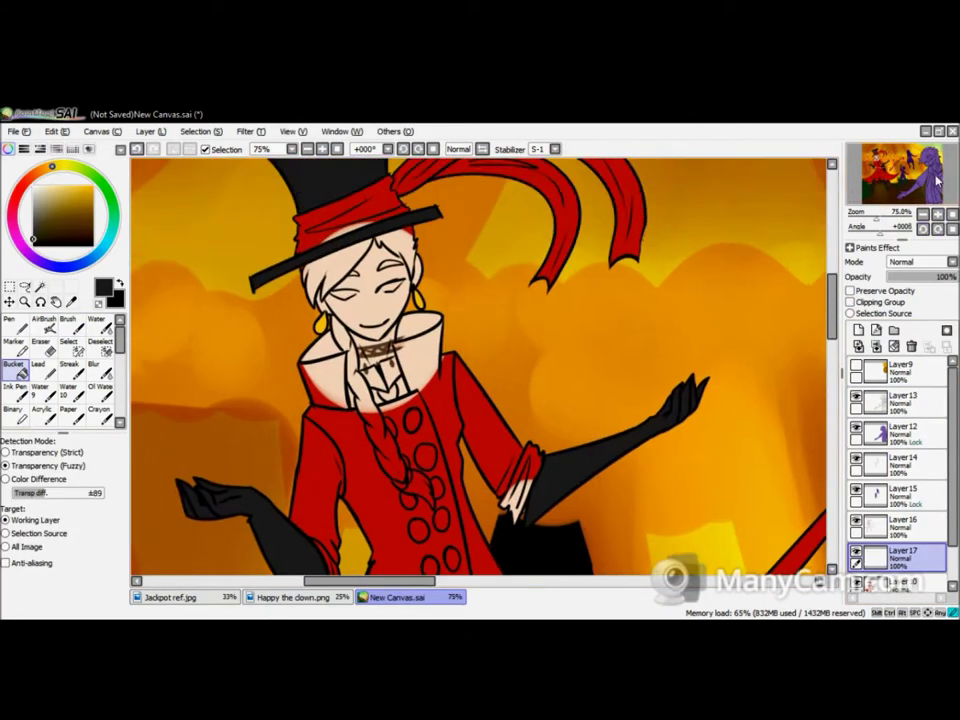
- Consult Happy the clown.png for a light grey and colour the ringmaster's shirt front and pointed shirt collar on Layer17
click(293, 597)
click(398, 597)
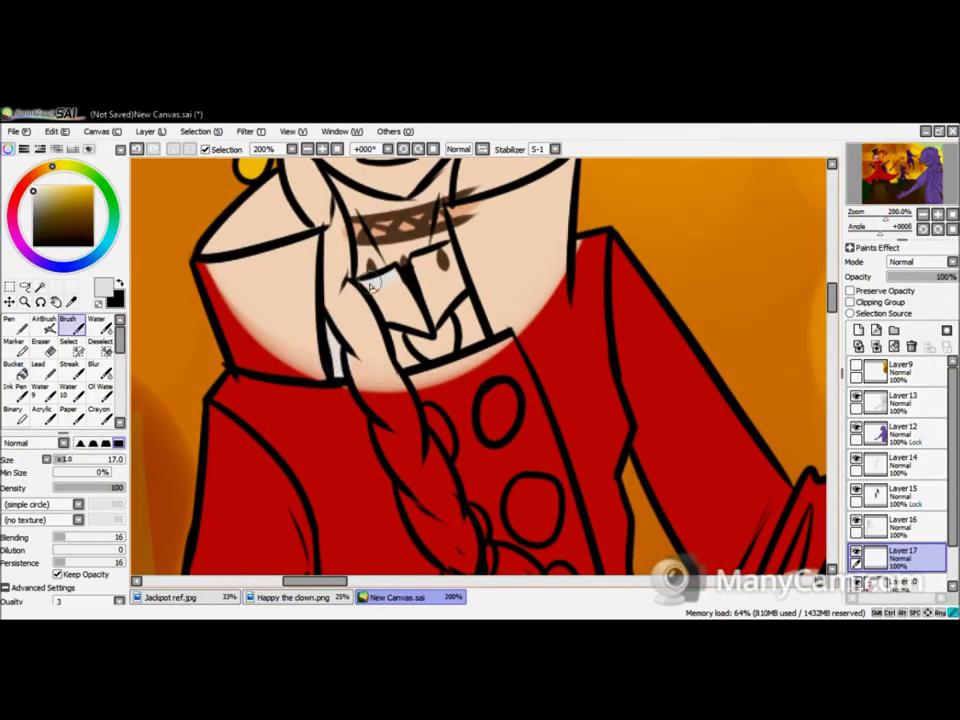
click(922, 213)
drag(478, 418, 510, 470)
drag(445, 170, 455, 400)
click(470, 300)
- Outline and fill the ringmaster's shirt sleeves light grey, and clip Layer17 to the layer below
click(924, 176)
drag(296, 216, 298, 358)
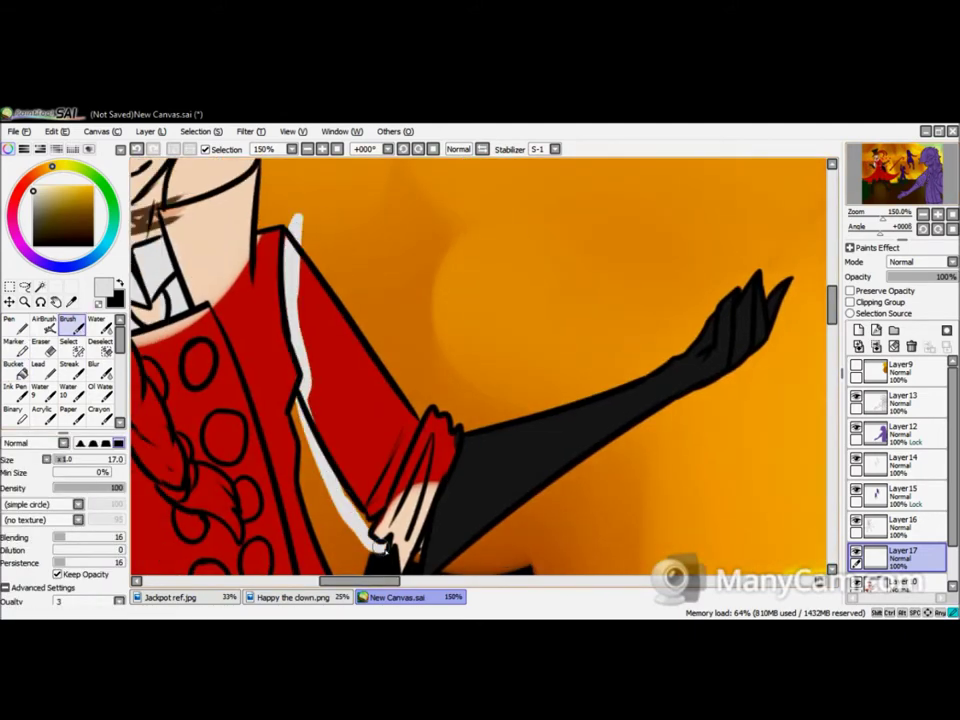
drag(296, 216, 445, 430)
click(370, 380)
click(900, 180)
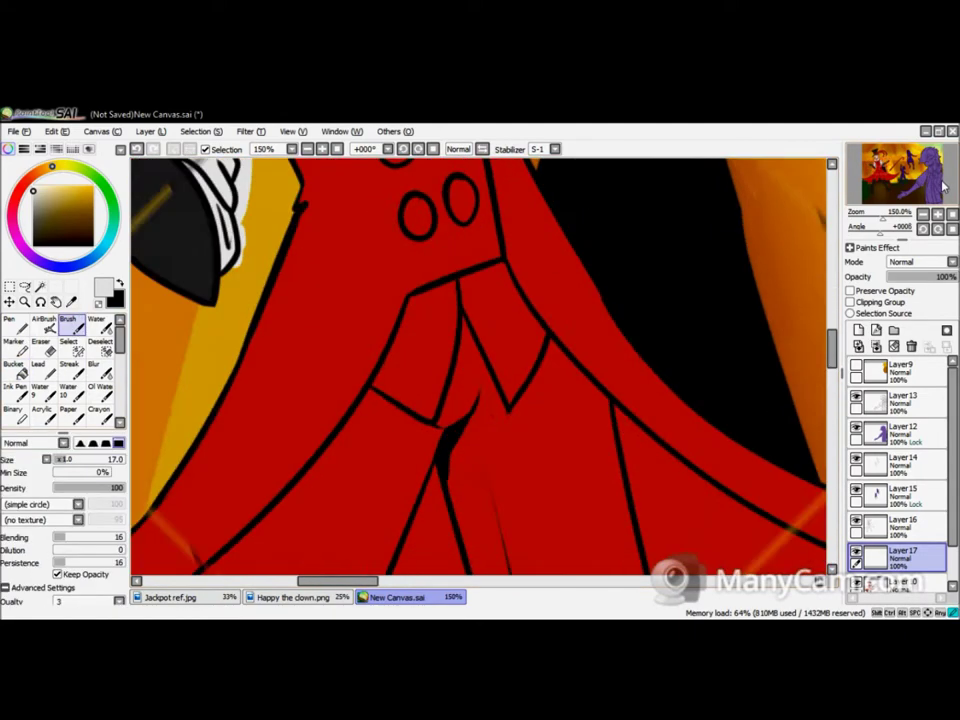
click(850, 302)
- Consult Jackpot ref.jpg and colour the ringmaster's hair and braid dark brown, with a tan undercut and eyebrows
click(170, 597)
click(397, 597)
click(882, 168)
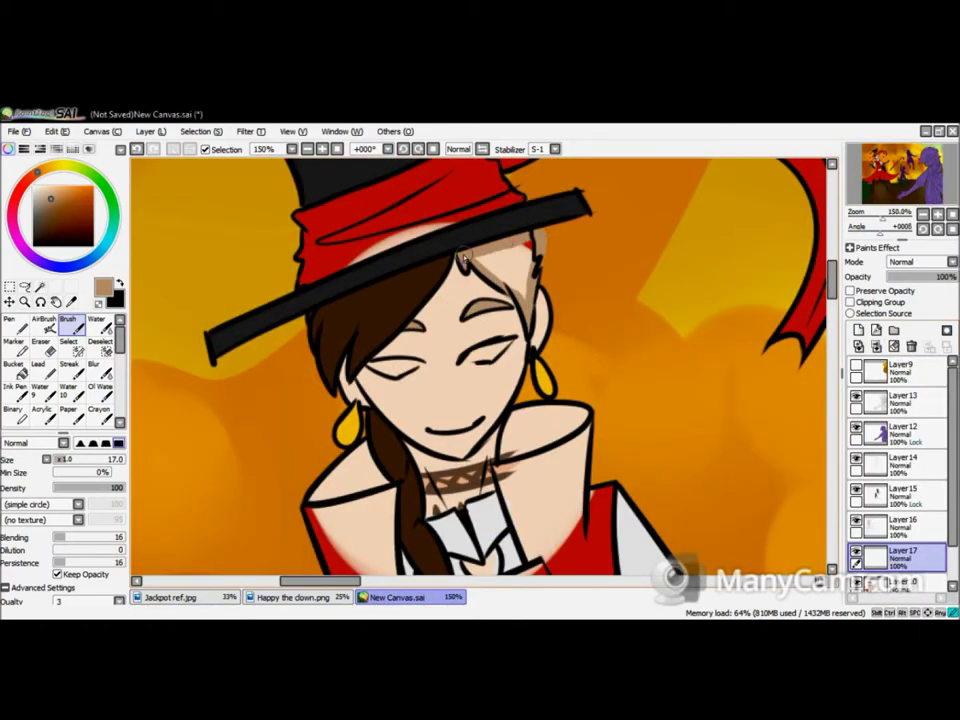
drag(320, 580, 324, 580)
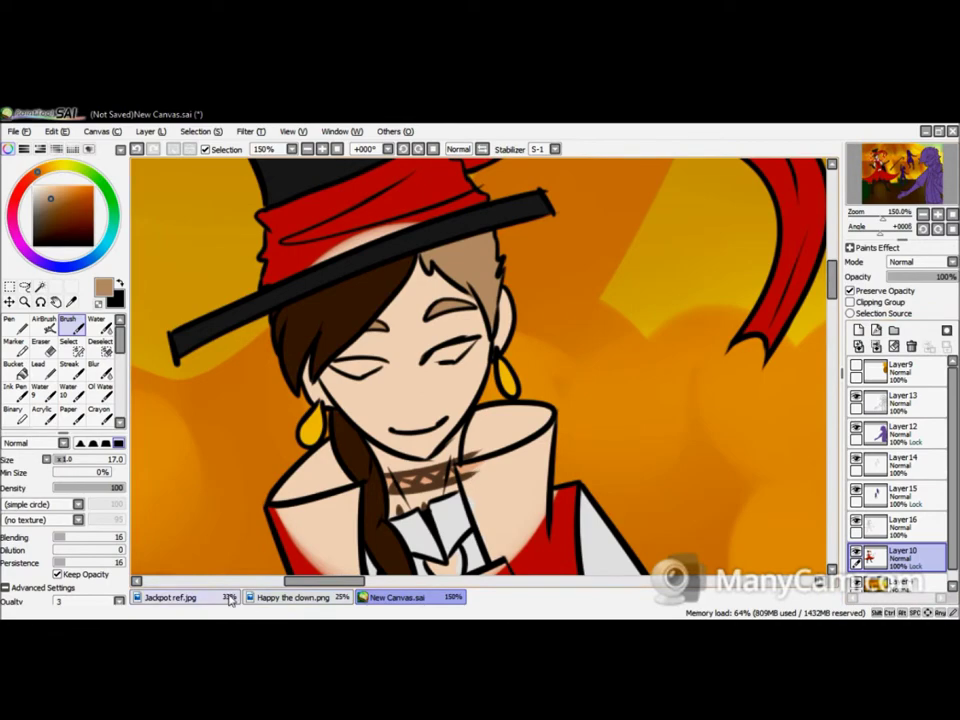
- Sample brick red from Jackpot ref.jpg and colour the top hat's band and trailing ribbons on Layer17
click(170, 597)
click(397, 597)
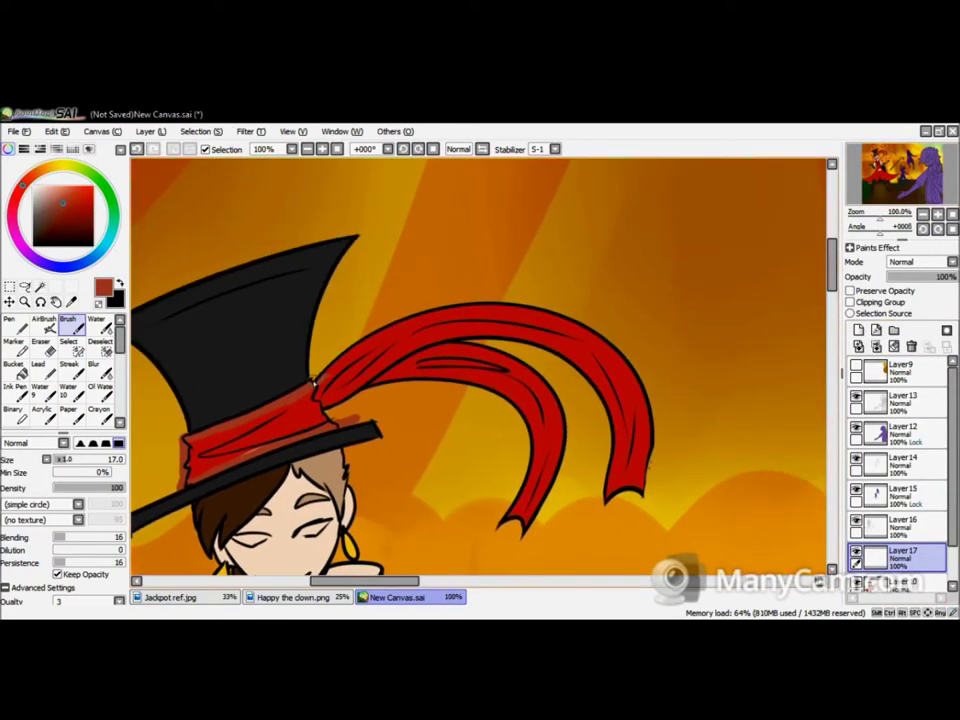
drag(364, 514, 640, 530)
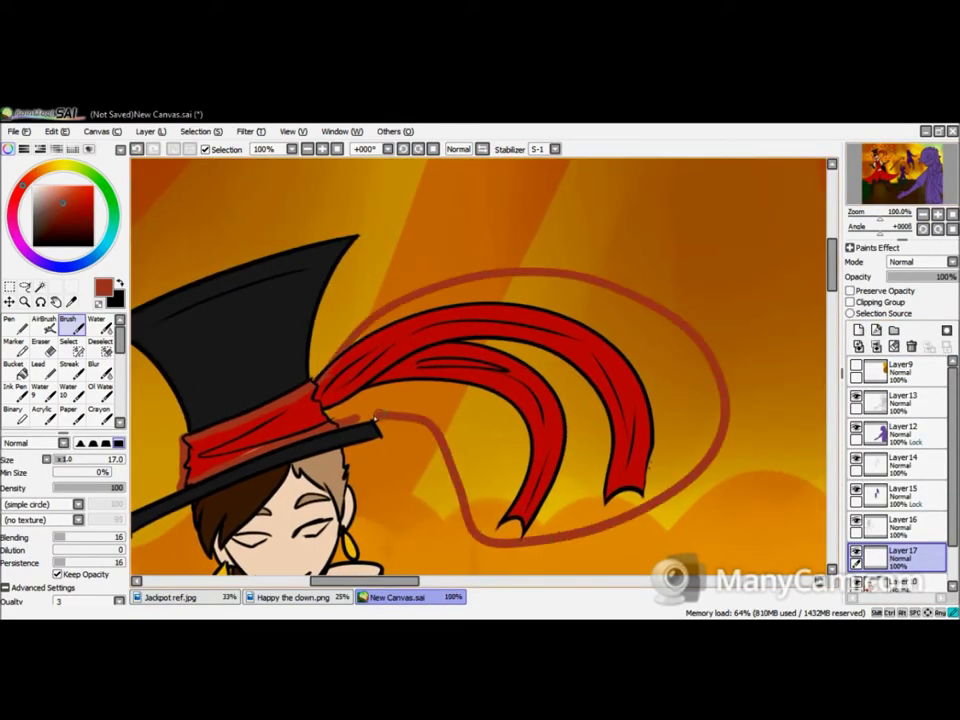
click(940, 208)
- Paint the inside of the ringmaster's coat collar brick red and trim its edge with the Eraser
click(938, 213)
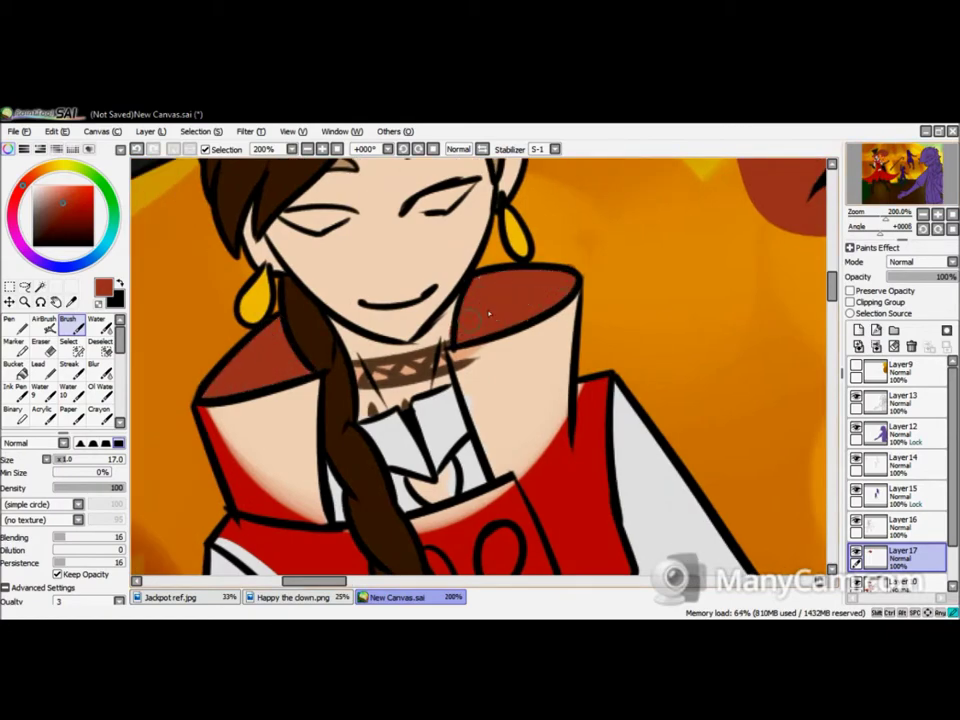
key(e)
drag(458, 295, 468, 308)
key(b)
mouse_move(201, 323)
mouse_down()
mouse_move(662, 235)
mouse_move(606, 392)
mouse_up()
drag(675, 268, 639, 321)
- Outline the coat-tail lining around the leg beside the green grass in brick red on Layer17
scroll(639, 321, down, 2)
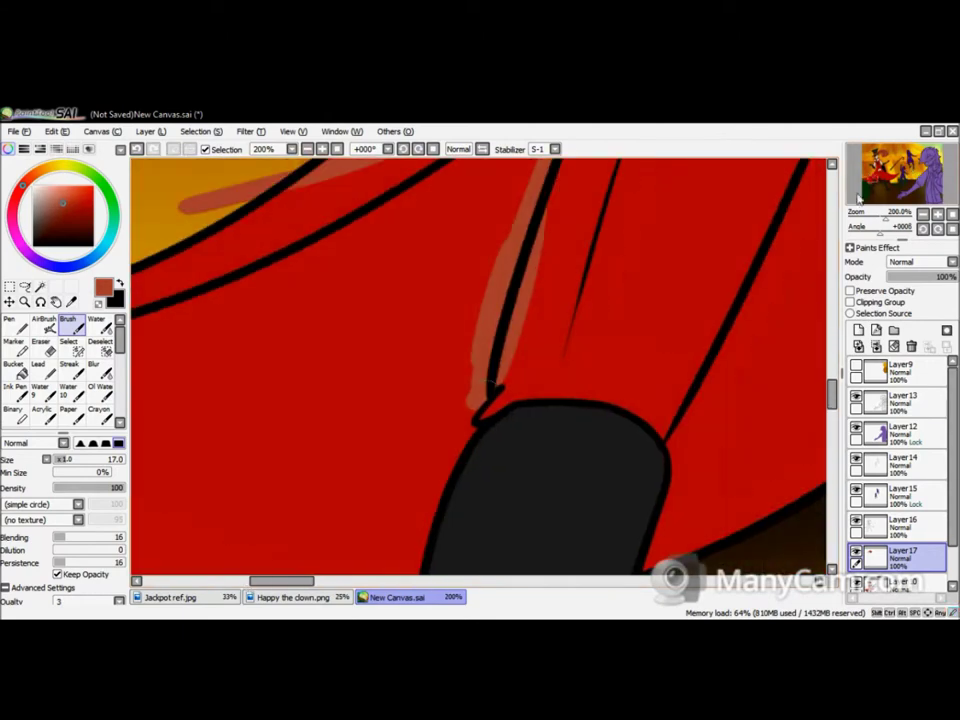
scroll(820, 232, down, 2)
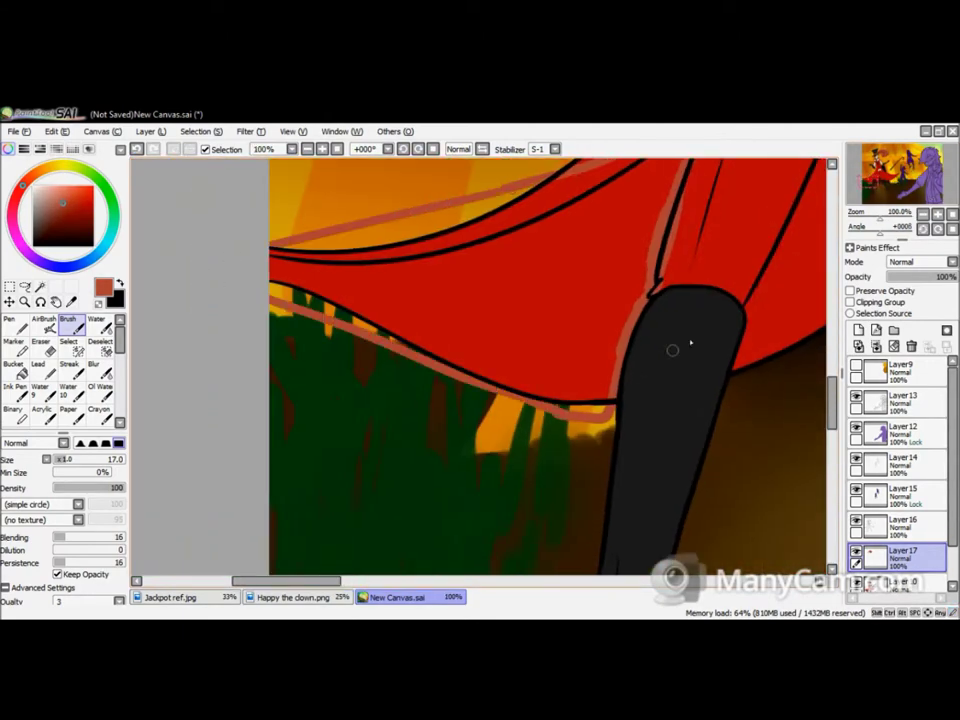
drag(490, 380, 390, 410)
drag(345, 160, 265, 340)
drag(430, 305, 260, 380)
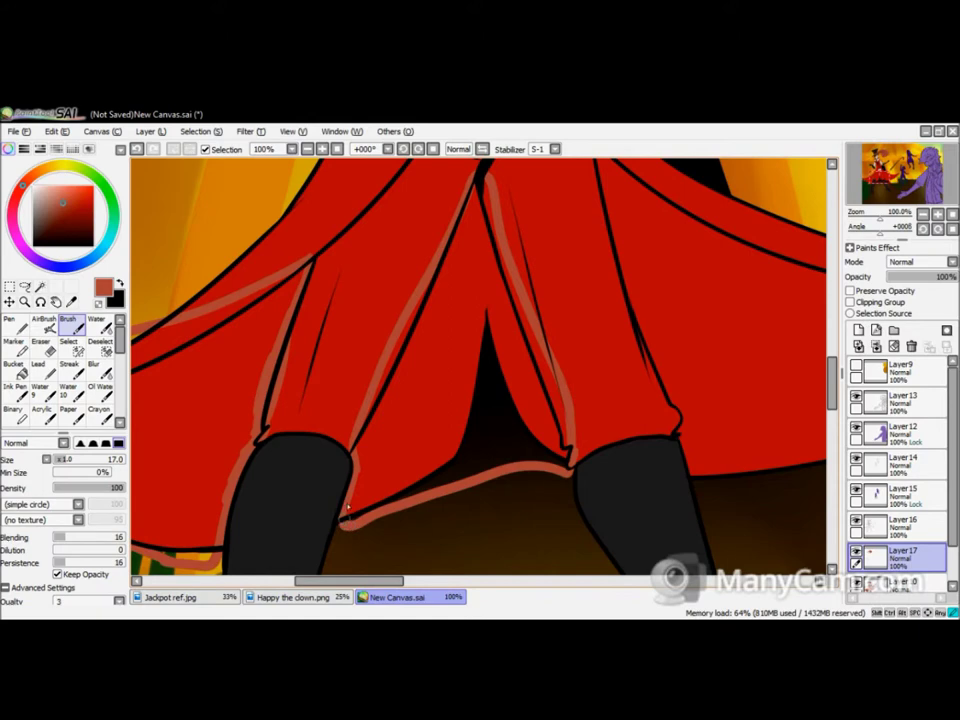
- Outline the remaining coat lining between and beyond the legs, fill it brick red, and clip Layer17 to the layer below
drag(715, 419, 445, 449)
drag(587, 304, 322, 387)
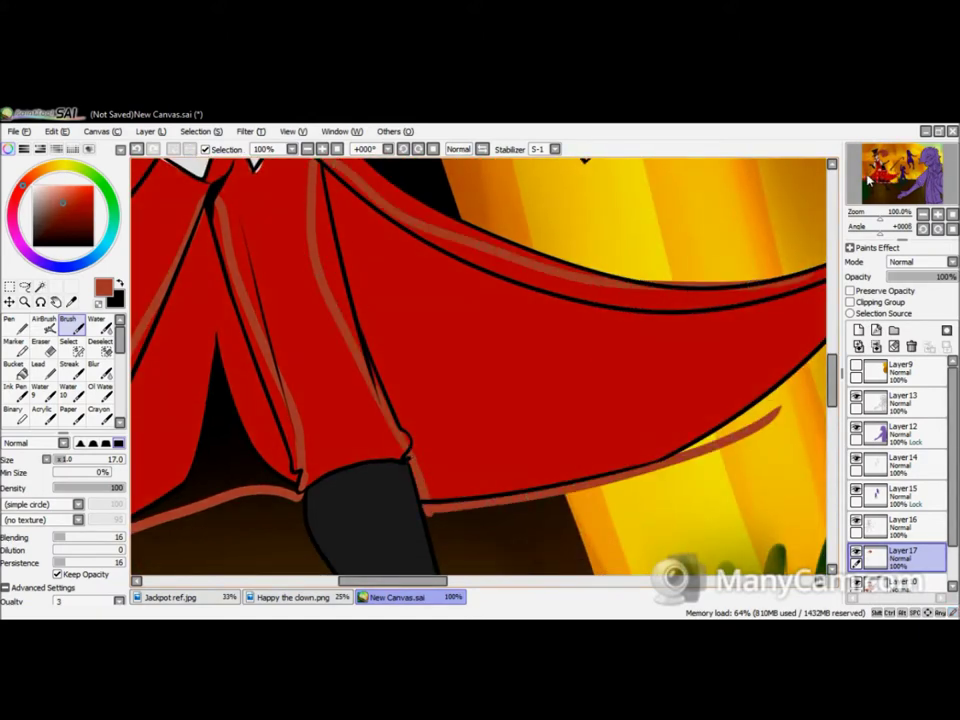
drag(600, 300, 350, 330)
click(13, 366)
click(420, 380)
click(923, 213)
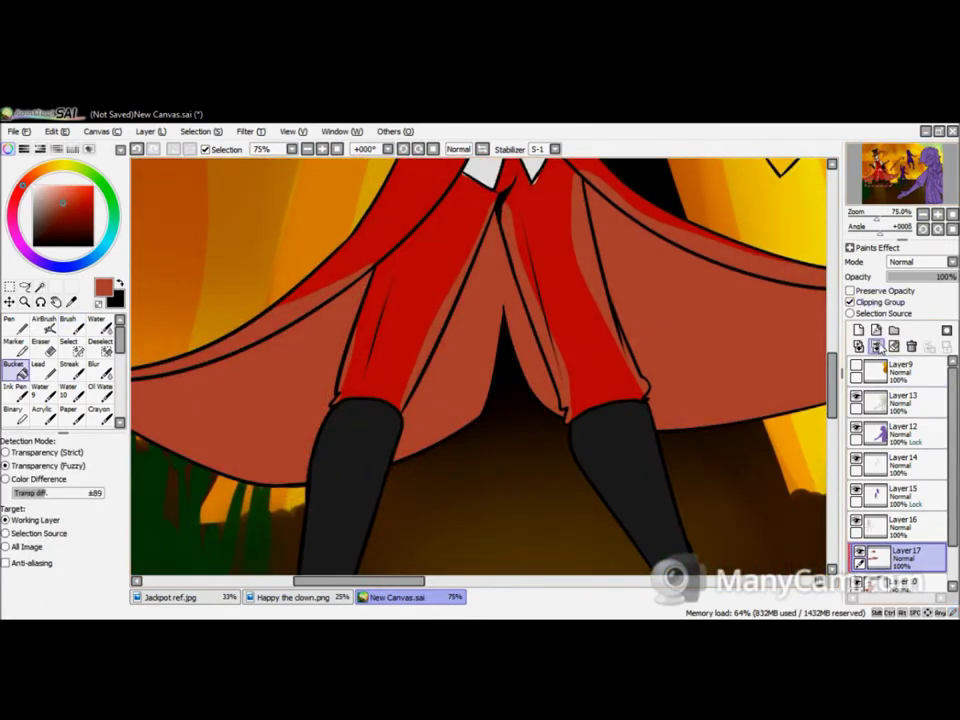
- Sample golden yellow from Jackpot ref.jpg and recolour the outside of the ringmaster's coat with the size 17 Brush
click(923, 213)
click(172, 597)
click(397, 597)
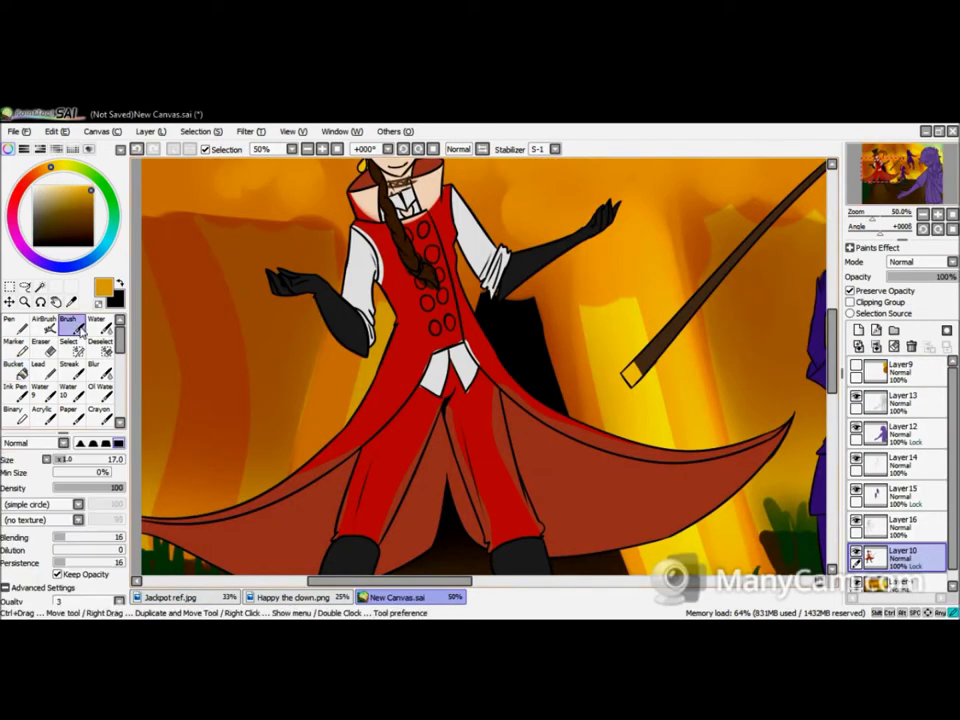
scroll(692, 218, up, 4)
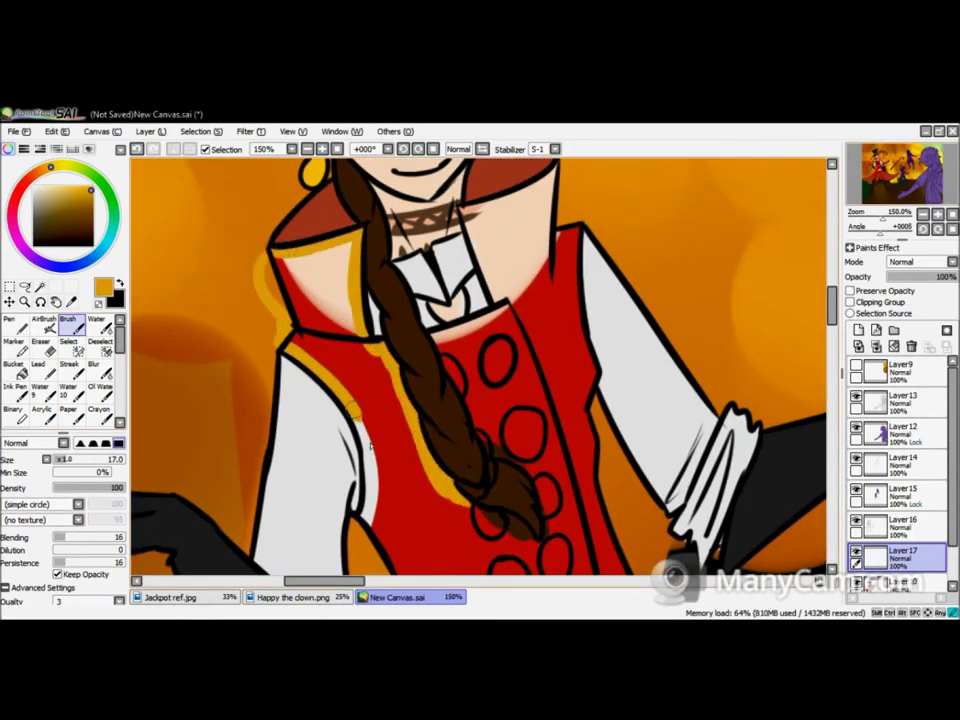
scroll(493, 321, down, 4)
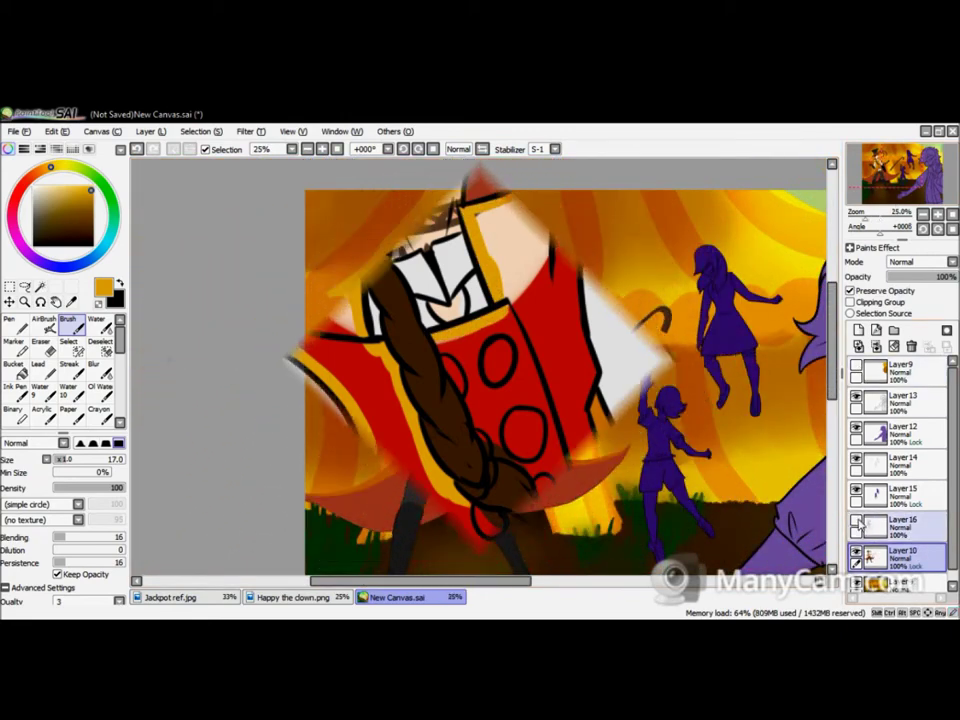
scroll(937, 195, up, 5)
scroll(937, 195, up, 1)
- Sample eye colours from Jackpot ref.jpg and fill the ringmaster's eyeballs pale blue and cream on Layer18
click(170, 597)
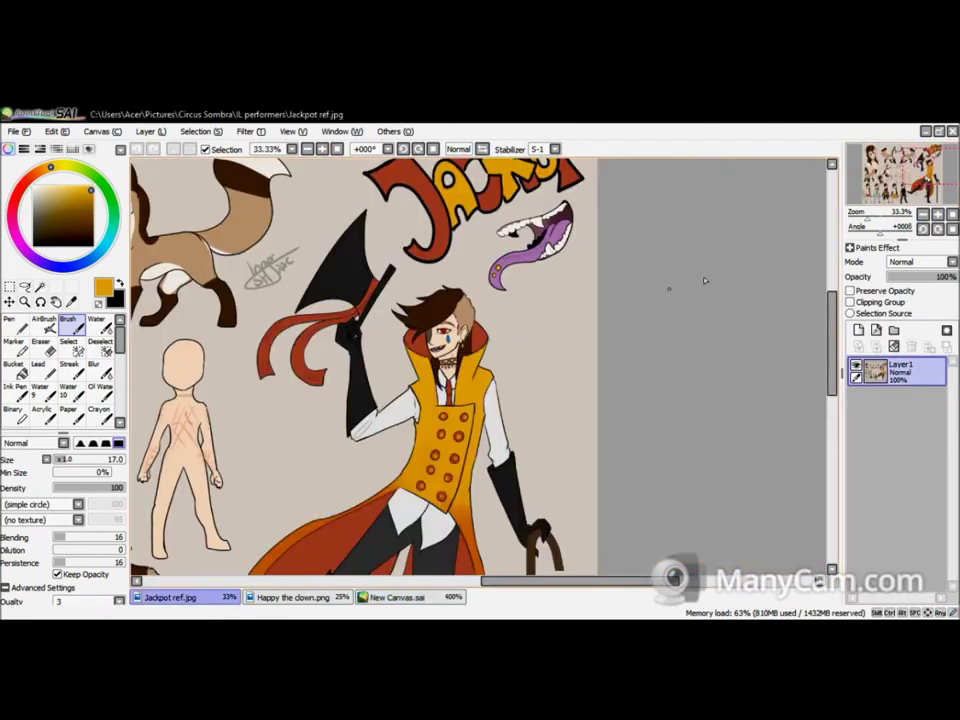
scroll(505, 308, up, 4)
drag(519, 257, 536, 253)
key(ctrl+Tab)
alt+click(313, 303)
key(ctrl+Tab)
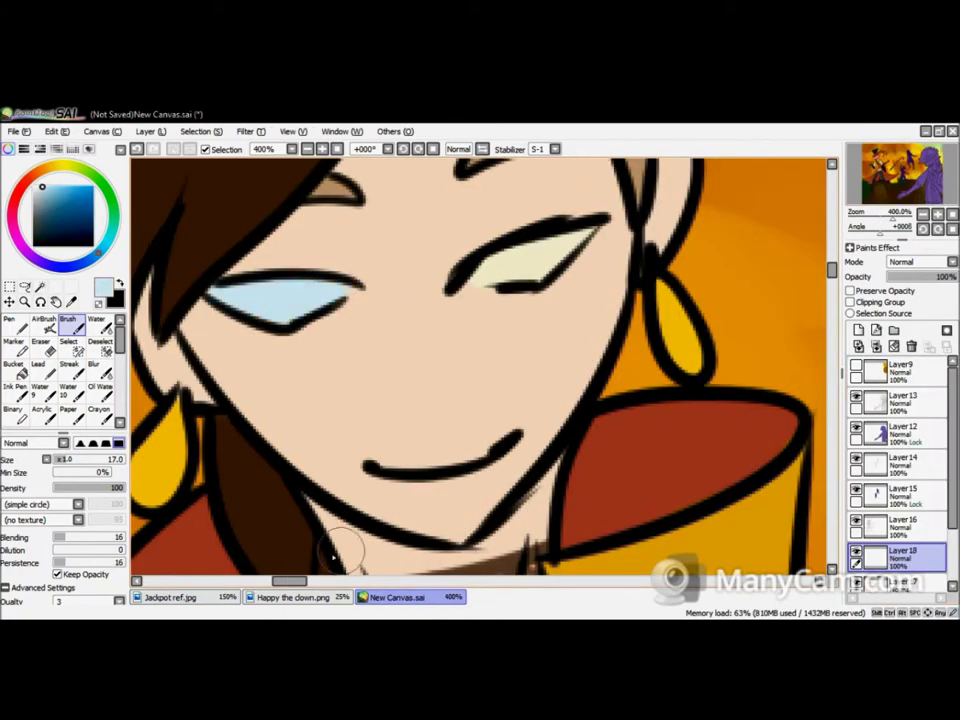
- Sample blue from Jackpot ref.jpg and paint one iris and a teardrop on the opposite cheek
key(ctrl+Tab)
alt+click(321, 317)
click(375, 598)
drag(240, 295, 320, 295)
mouse_move(553, 306)
mouse_down()
mouse_move(555, 398)
mouse_move(525, 396)
mouse_up()
- Sample red from Jackpot ref.jpg and paint the other iris and a five-pointed star on the cheek below the blue eye
key(ctrl+Tab)
alt+click(525, 350)
key(ctrl+Tab)
drag(505, 255, 512, 263)
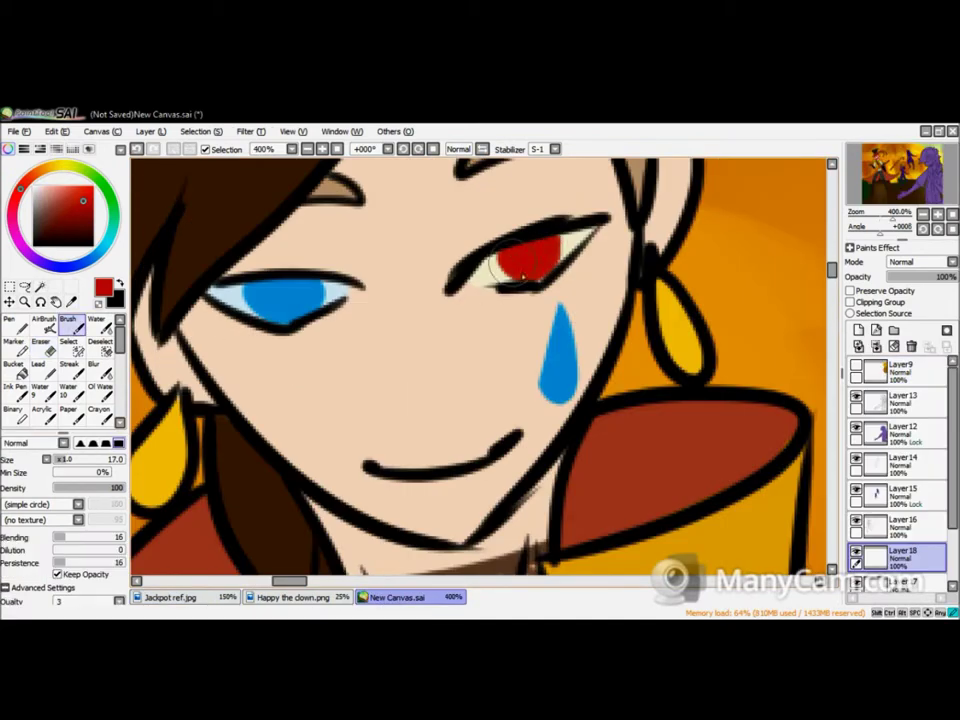
mouse_move(272, 366)
mouse_down()
mouse_move(306, 441)
mouse_move(294, 403)
mouse_up()
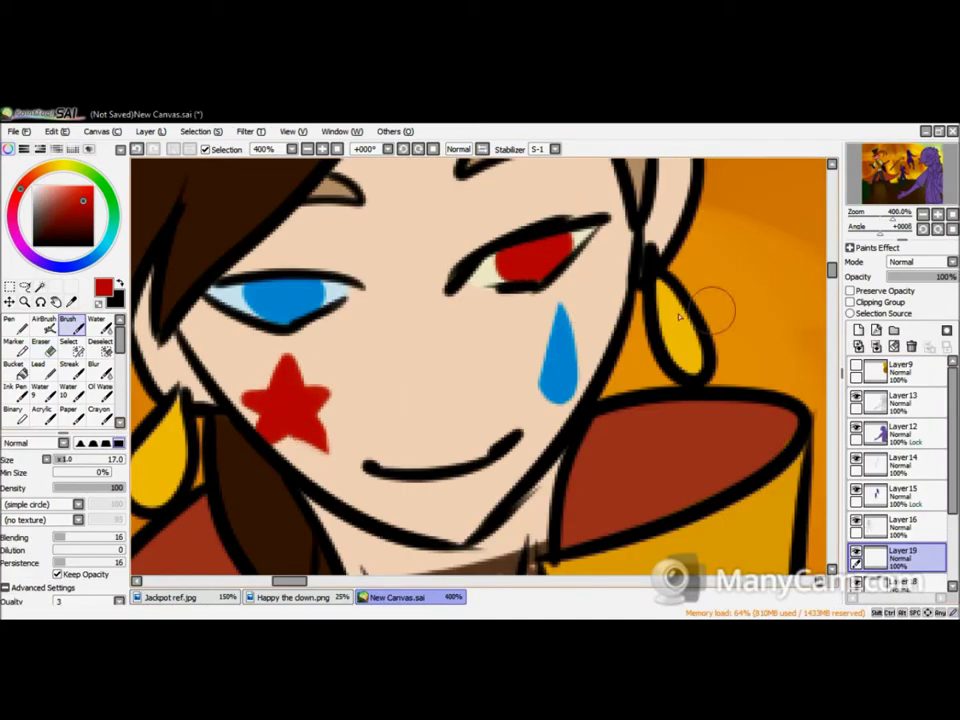
- Add white highlights to the ringmaster's eyes on Layer19 and merge the layer down
click(283, 295)
click(938, 214)
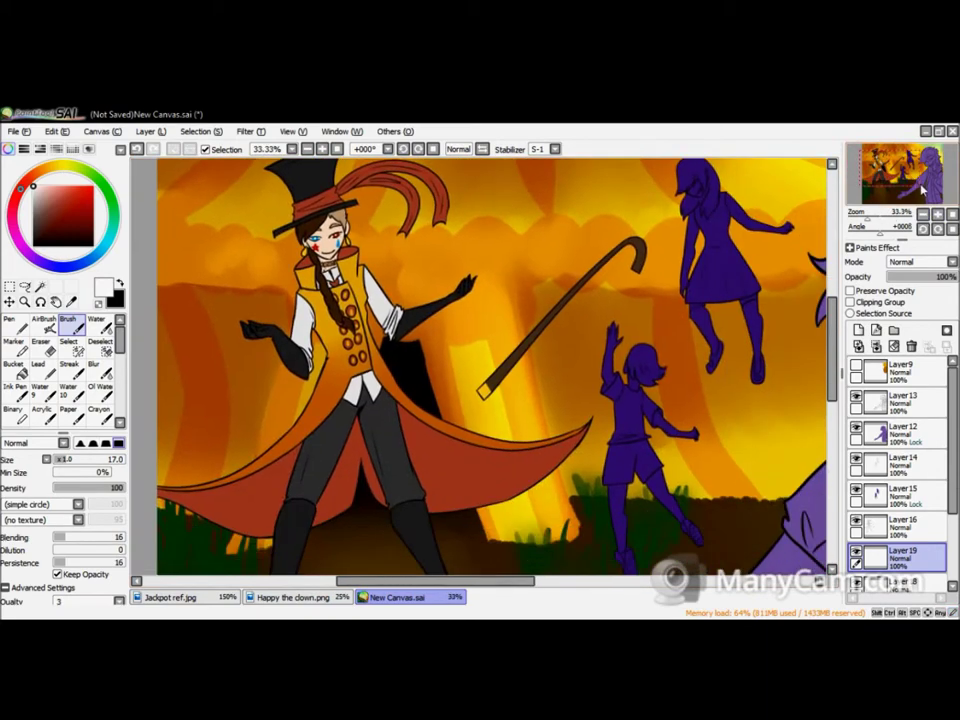
click(876, 346)
scroll(350, 210, down, 1)
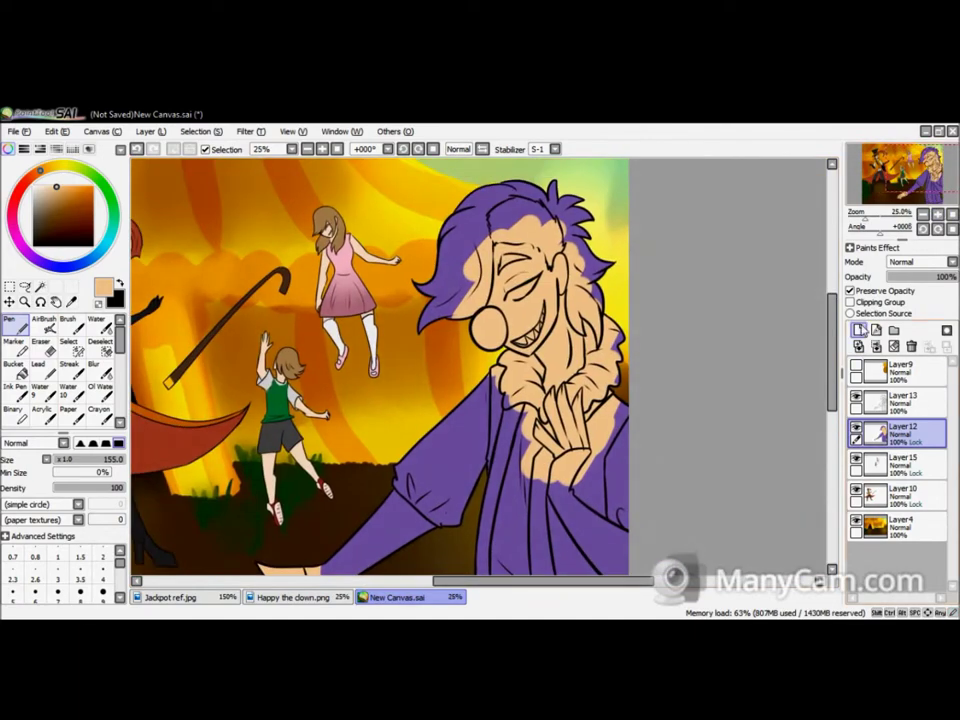
- Sample salmon red from Happy the clown.png and brush markings below the clown's eye and mouth on Layer16 at size 63
key(b)
click(265, 597)
alt+click(370, 291)
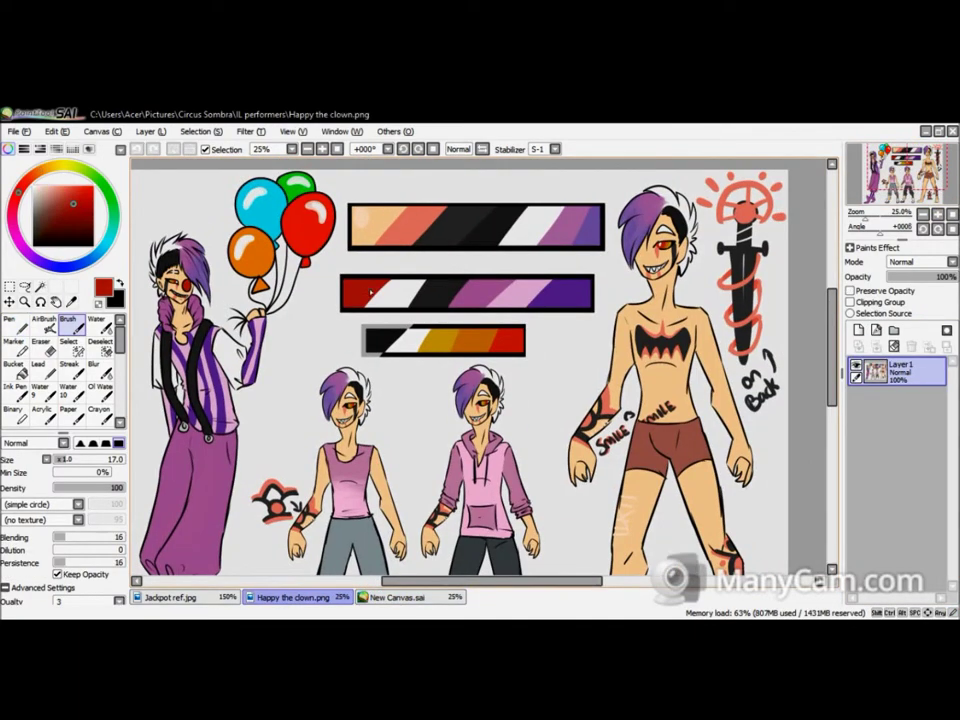
click(447, 599)
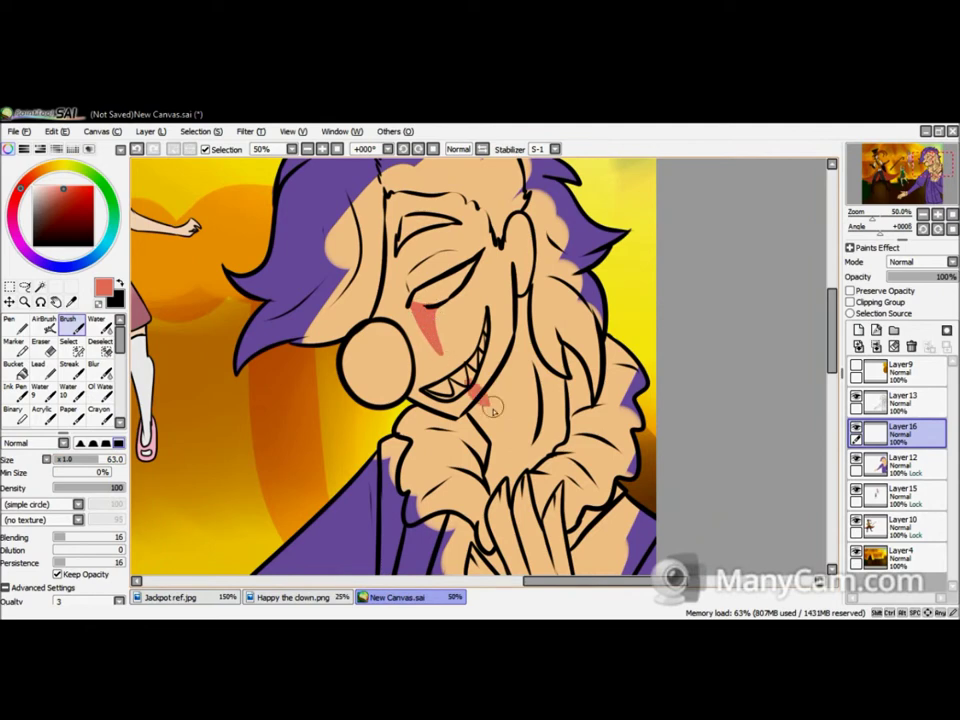
- Sample near-black from Happy the clown.png, paint a marking from the clown's eye corner down the cheek, and trim it with the Eraser
key(ctrl+Tab)
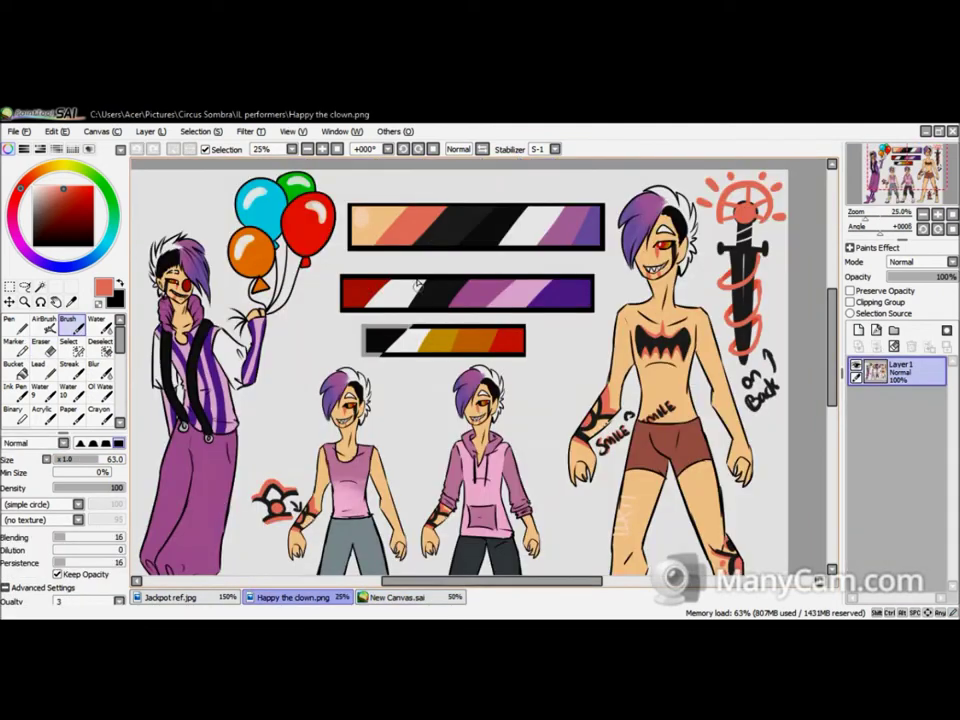
key(ctrl+Tab)
mouse_move(468, 250)
mouse_down()
mouse_move(512, 325)
mouse_move(515, 360)
mouse_up()
key(e)
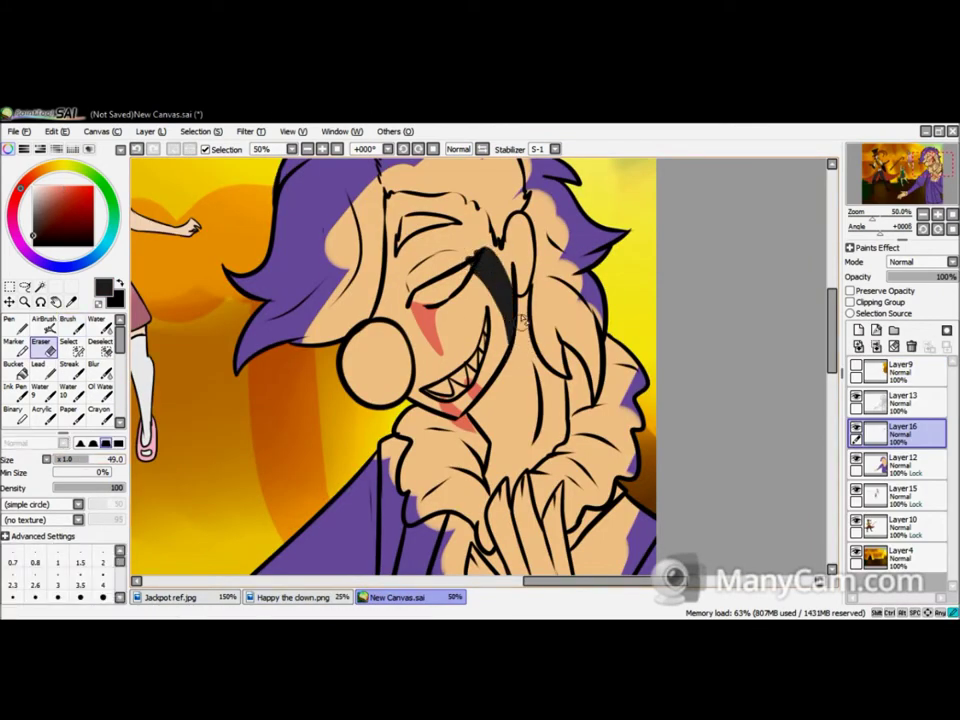
key(b)
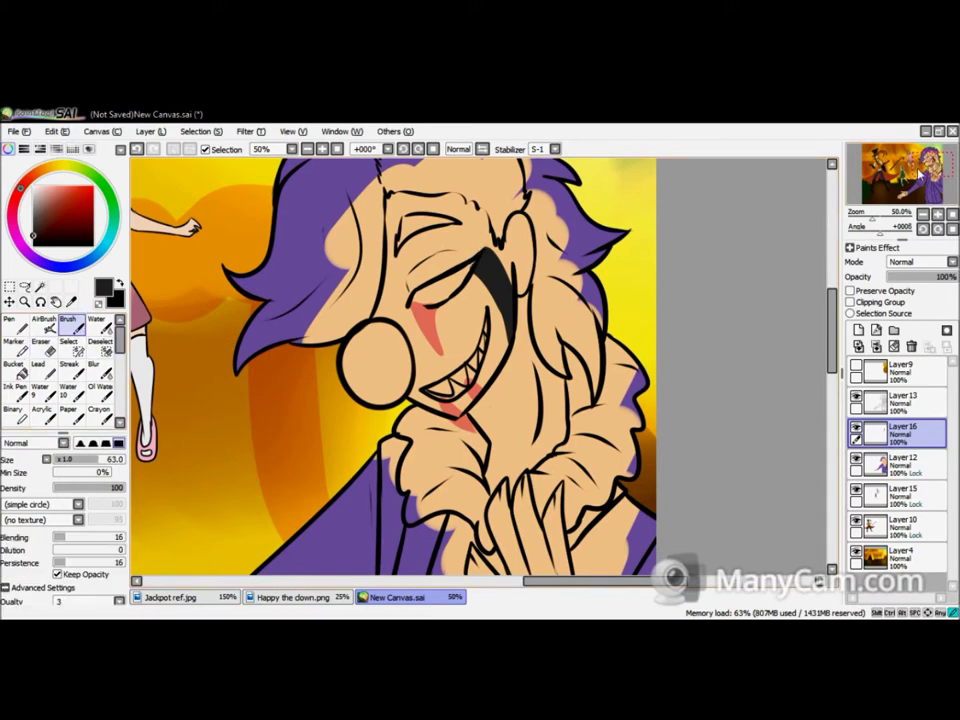
scroll(420, 350, down, 2)
key(e)
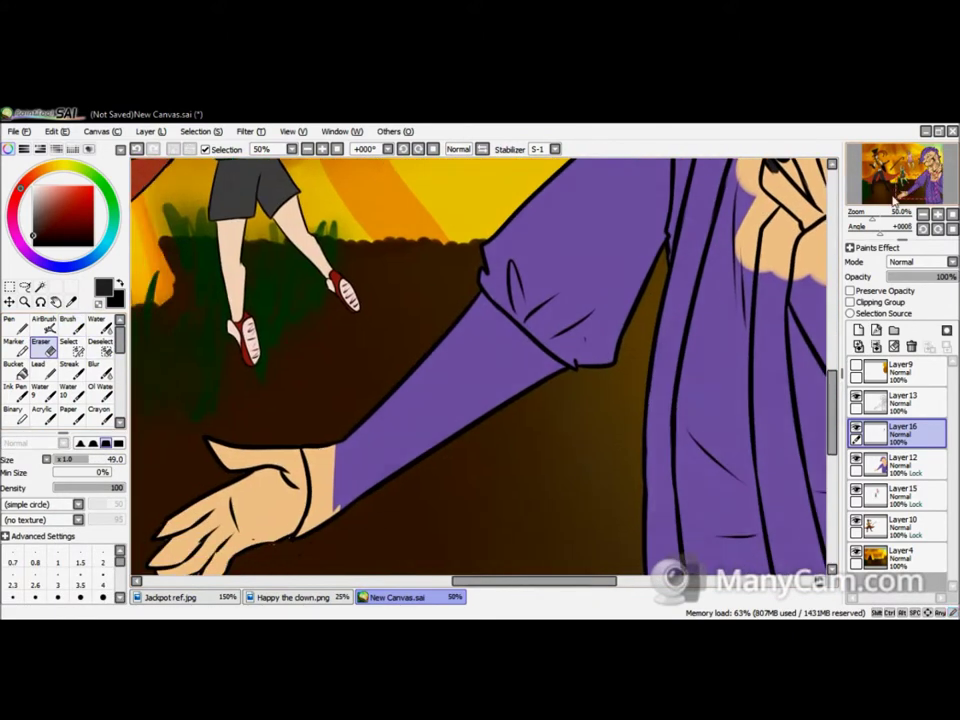
- Sample red from Happy the clown.png and paint the clown's round nose on Layer16 with Clipping Group on, at size 63
key(b)
click(850, 301)
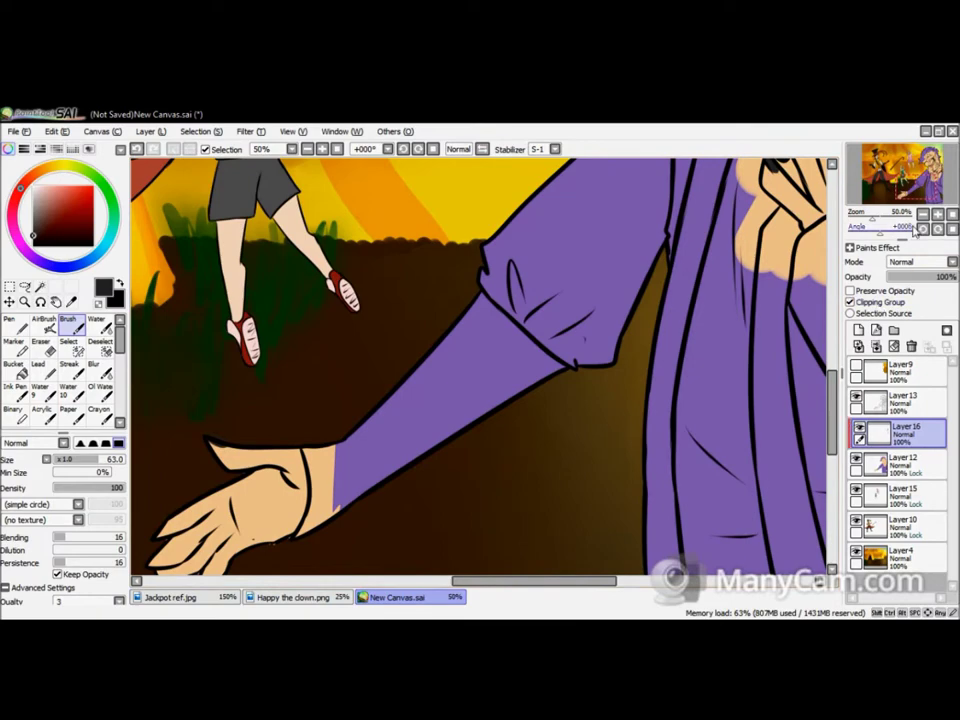
key(ctrl+Tab)
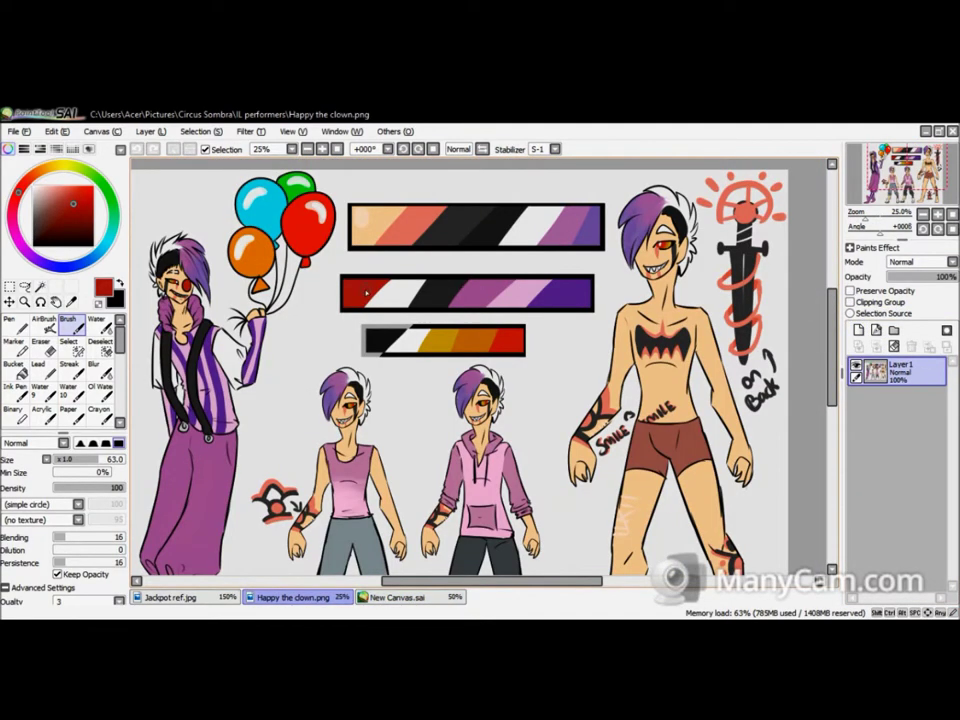
key(ctrl+Tab)
key(e)
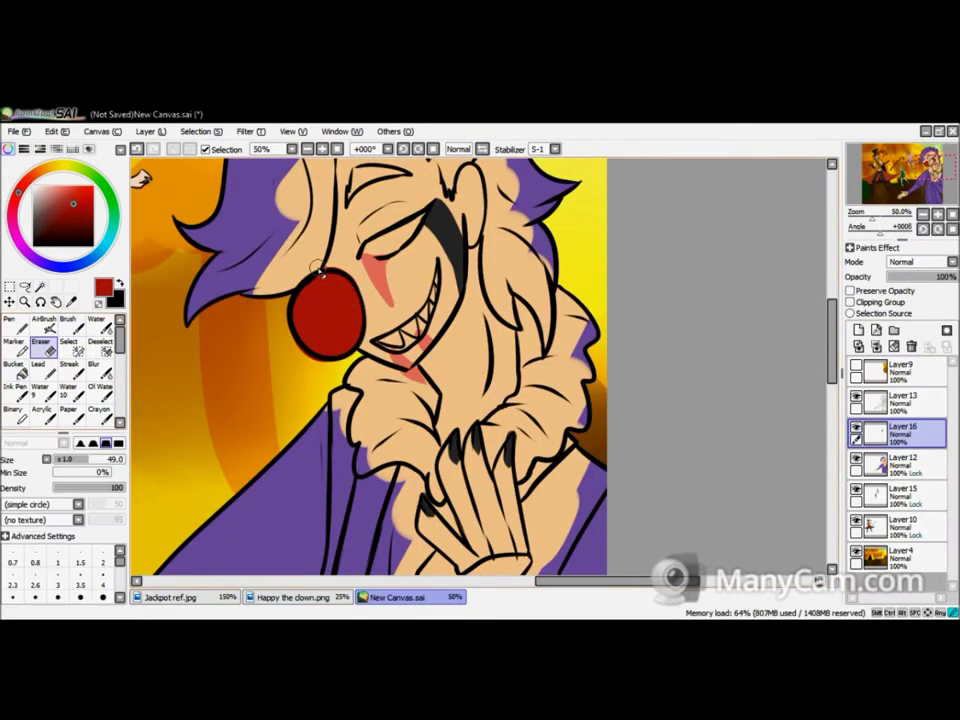
key(b)
- Sample off-white from Happy the clown.png, outline the clown's hair on Layer16 with the Brush, and bucket-fill it
key(ctrl+Tab)
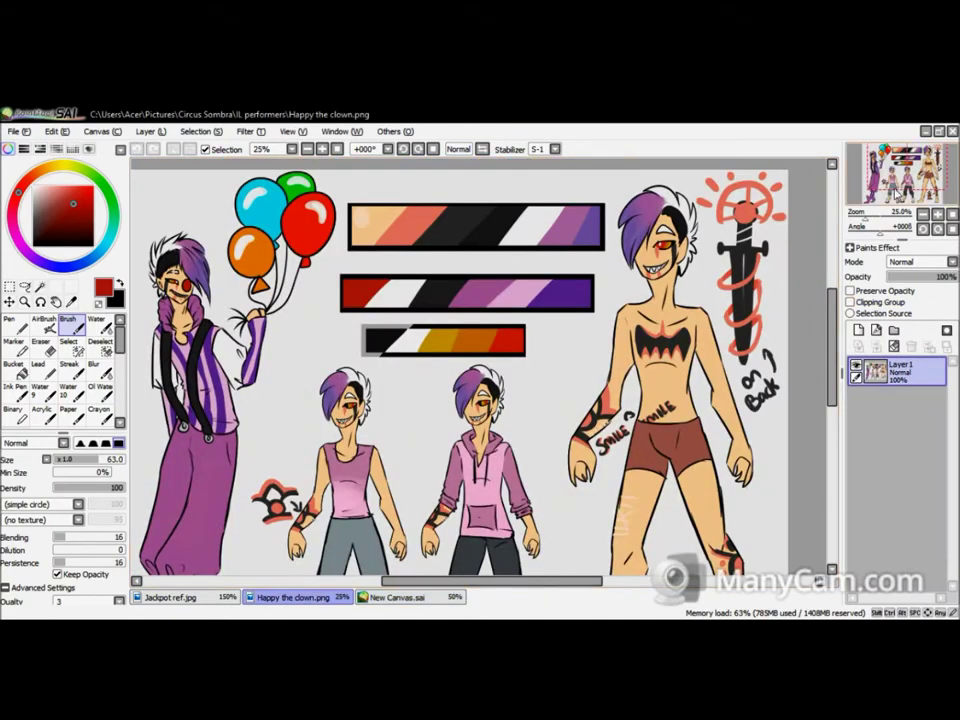
key(ctrl+plus)
key(ctrl+Tab)
drag(113, 199, 141, 362)
drag(197, 316, 190, 512)
mouse_move(330, 318)
mouse_down()
mouse_move(405, 274)
mouse_move(497, 449)
mouse_up()
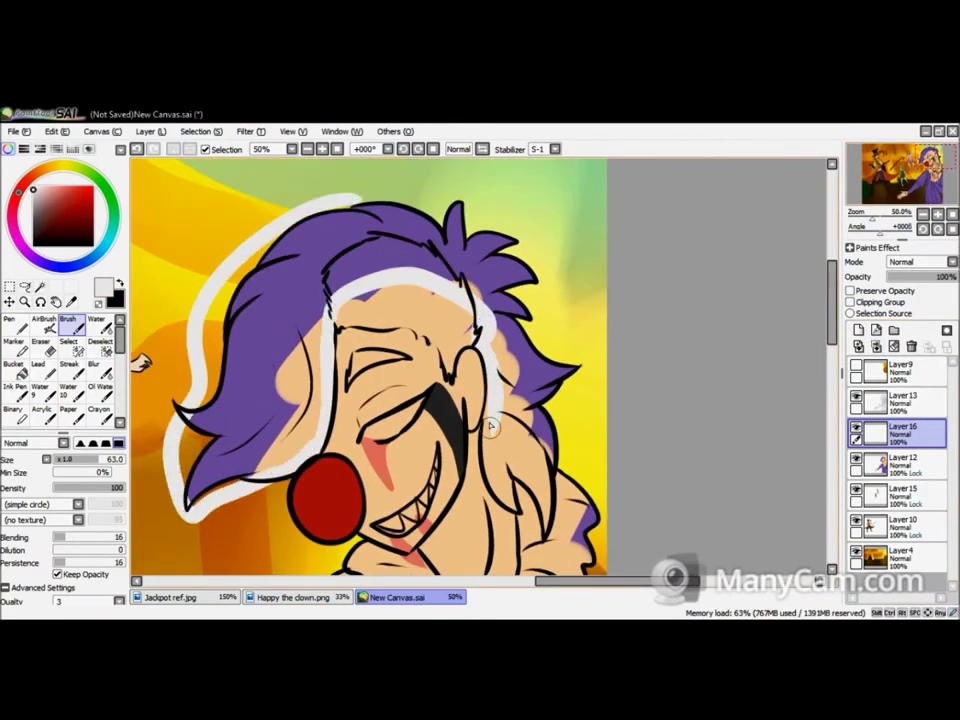
click(16, 364)
click(493, 283)
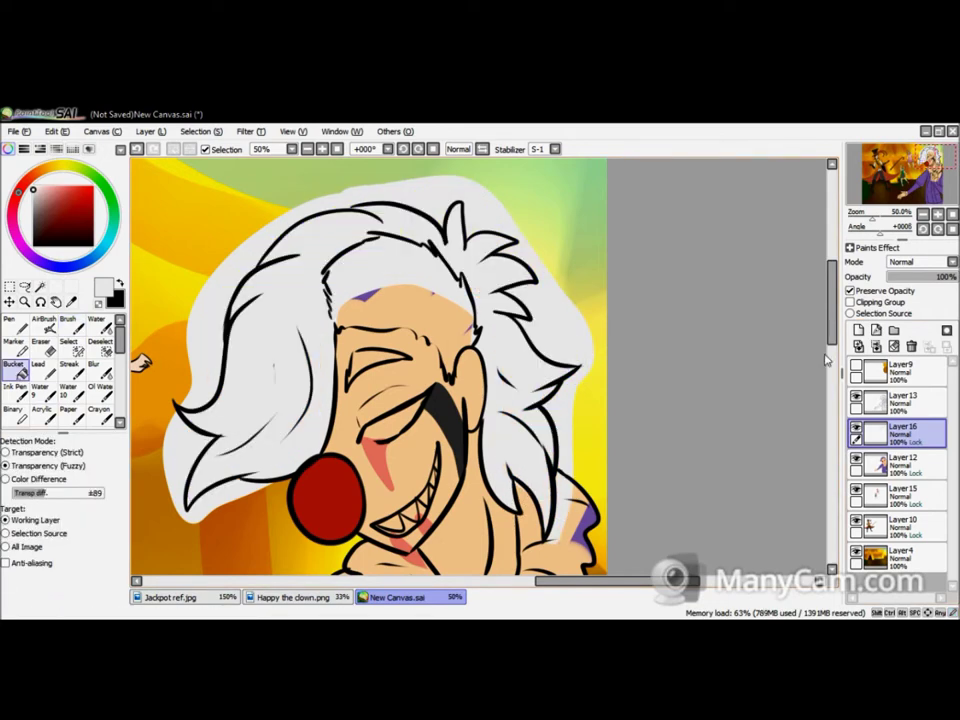
- Sample violet and magenta-purple from Happy the clown.png and blend them over the clown's fringe with Preserve Opacity on, at size 100
key(ctrl+Tab)
alt+click(493, 283)
key(ctrl+Tab)
key(b)
drag(268, 377, 195, 450)
mouse_move(295, 400)
mouse_down()
mouse_move(226, 502)
mouse_move(210, 300)
mouse_move(200, 300)
mouse_move(230, 250)
mouse_move(170, 260)
mouse_move(240, 210)
mouse_move(190, 220)
mouse_up()
click(293, 597)
alt+click(482, 270)
click(397, 597)
drag(309, 264, 313, 260)
alt+click(252, 398)
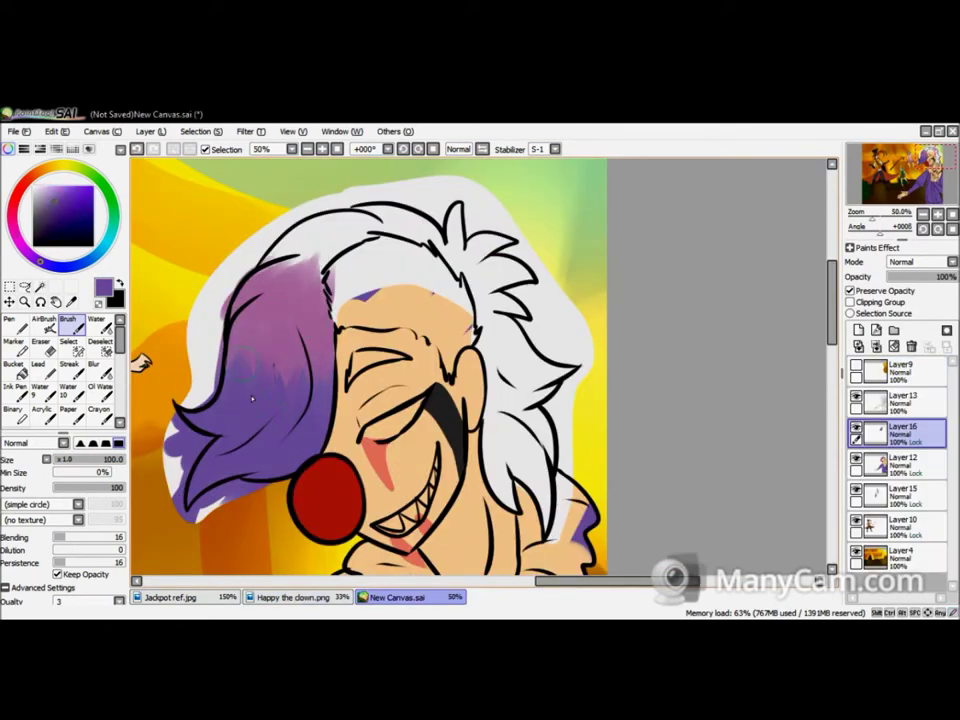
- Fill the clown's eyebrow with off-white on Layer16 using the Brush at size 50
scroll(430, 276, up, 1)
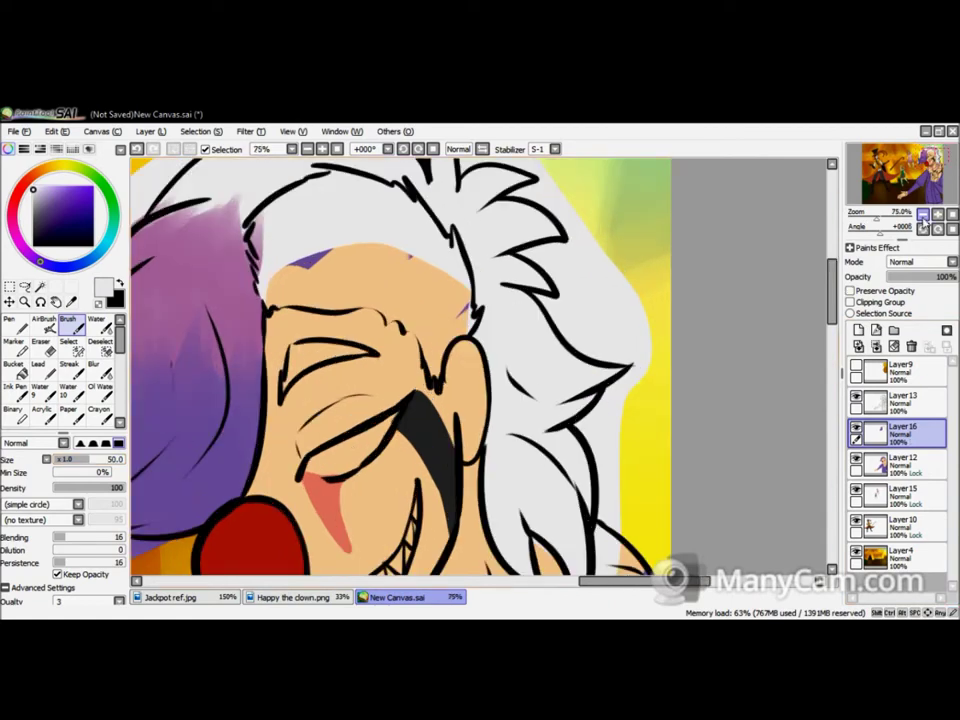
key(e)
key(b)
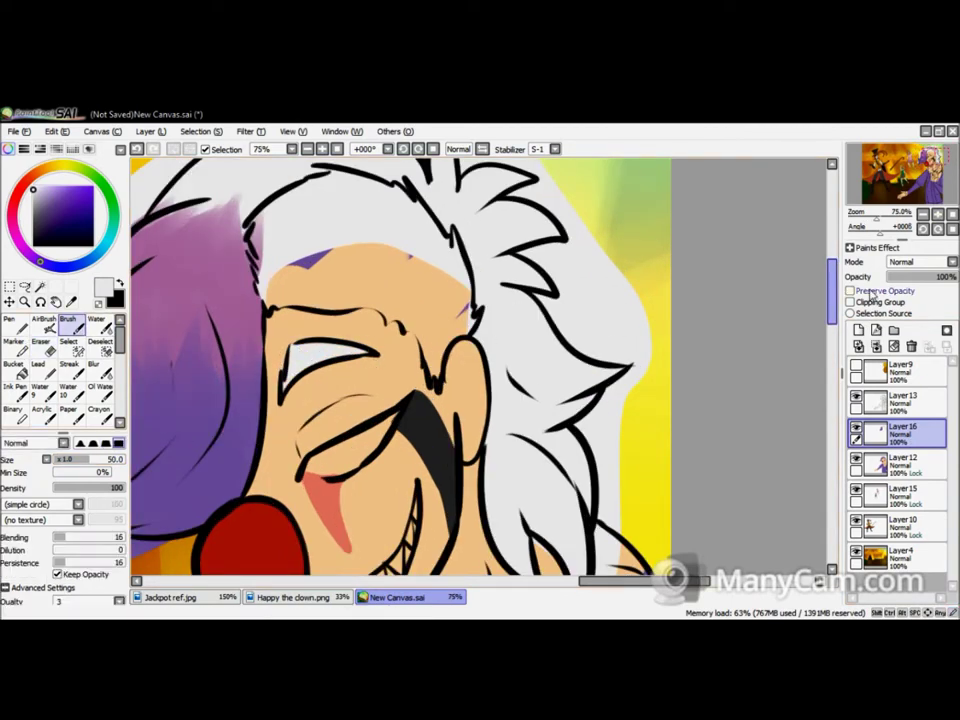
- Sample near-black from Happy the clown.png, paint the lower edges of the clown's outer suspender, and trim them with the Eraser at size 49
click(293, 597)
click(400, 597)
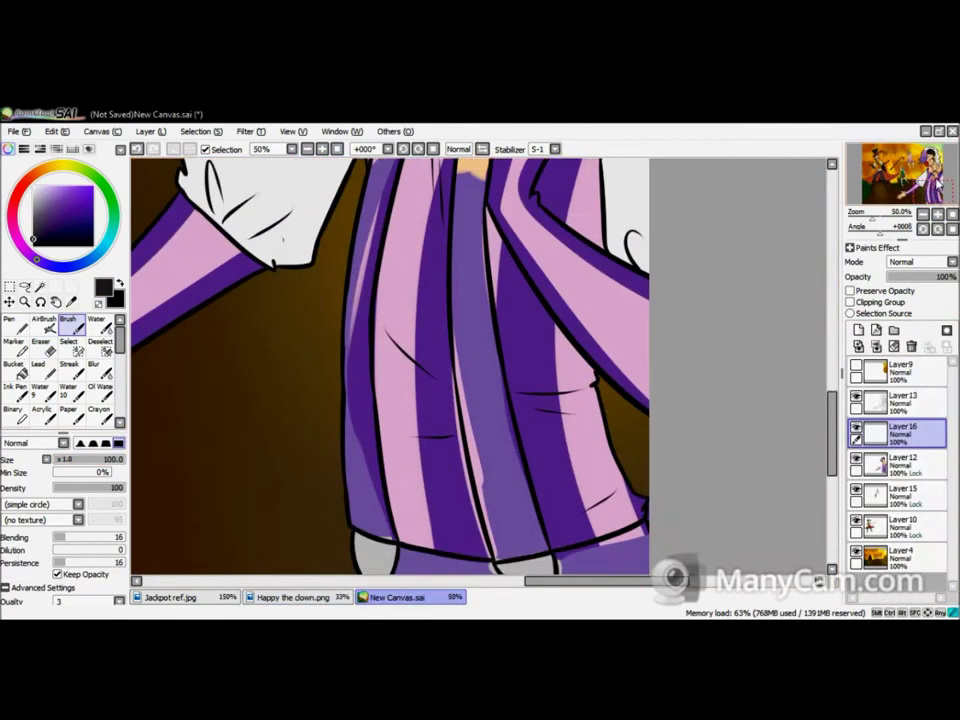
drag(376, 492, 358, 272)
key(e)
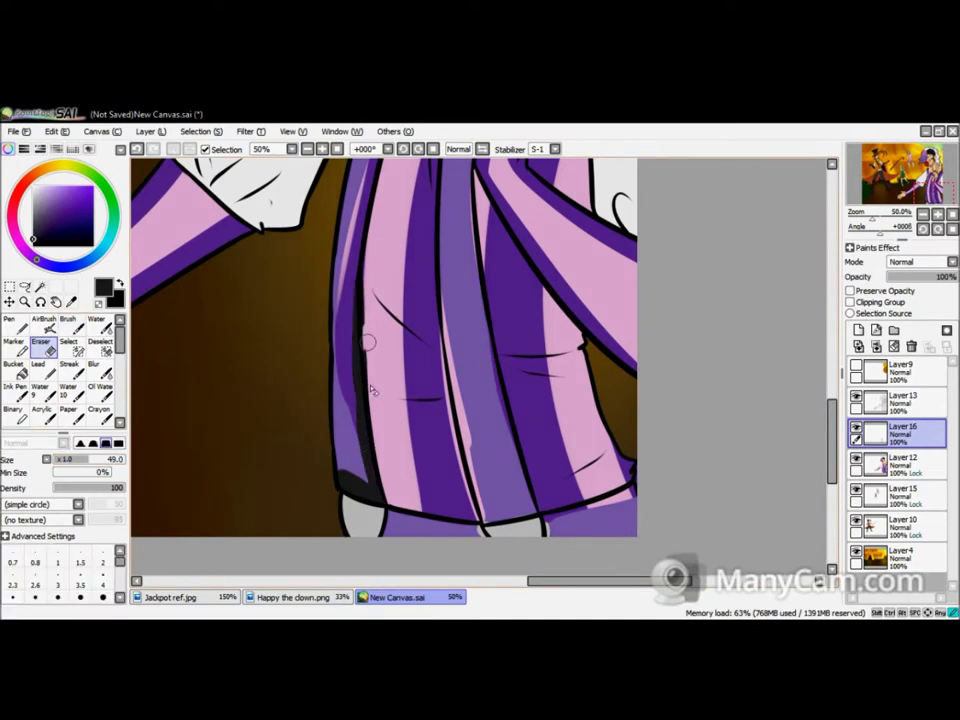
key(b)
key(e)
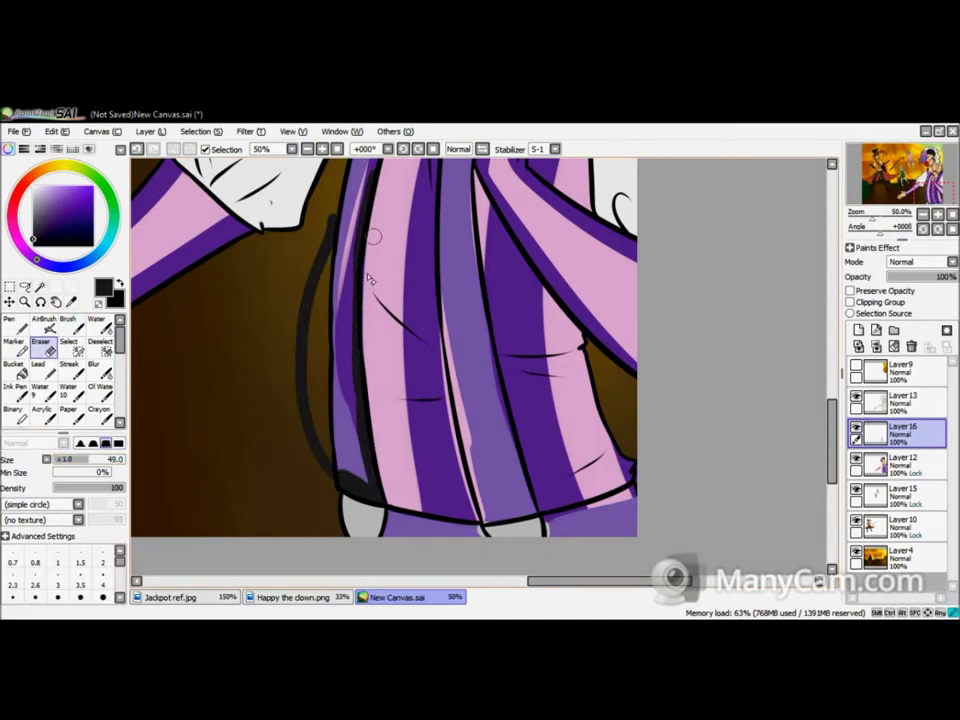
- Extend the near-black outer suspender up to the ruffled collar and paint the visible strap end beside the raised hand
key(b)
scroll(480, 360, up, 3)
drag(315, 170, 290, 298)
drag(320, 225, 290, 320)
drag(338, 150, 268, 430)
scroll(400, 360, up, 3)
scroll(365, 370, right, 2)
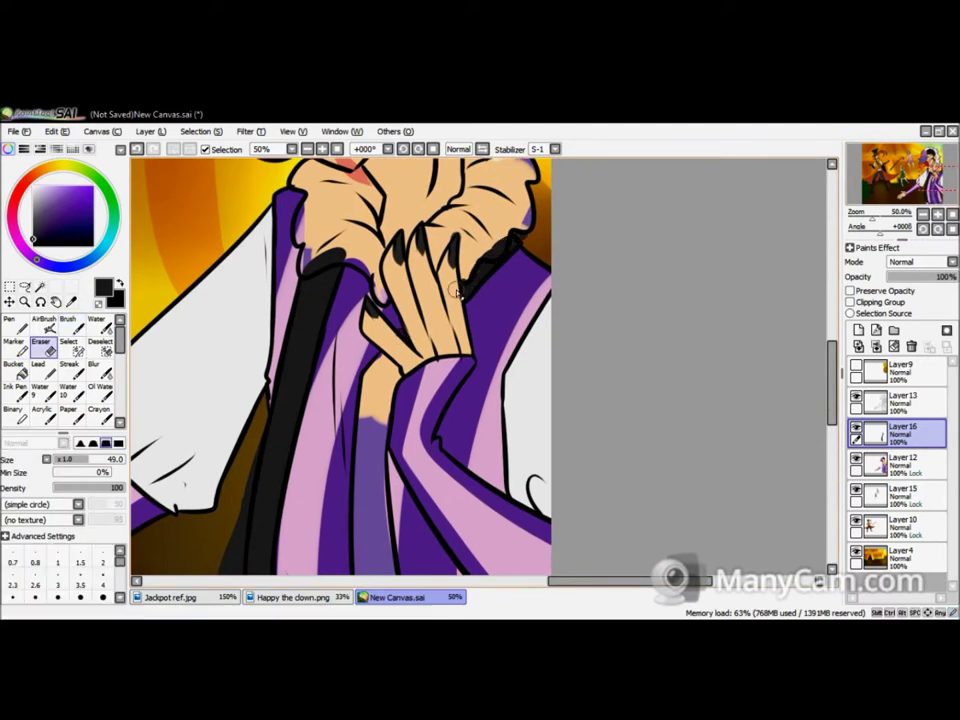
- Outline the second suspender below the raised hand in near-black at size 43 and bucket-fill it down to the shirt hem
drag(396, 352, 363, 391)
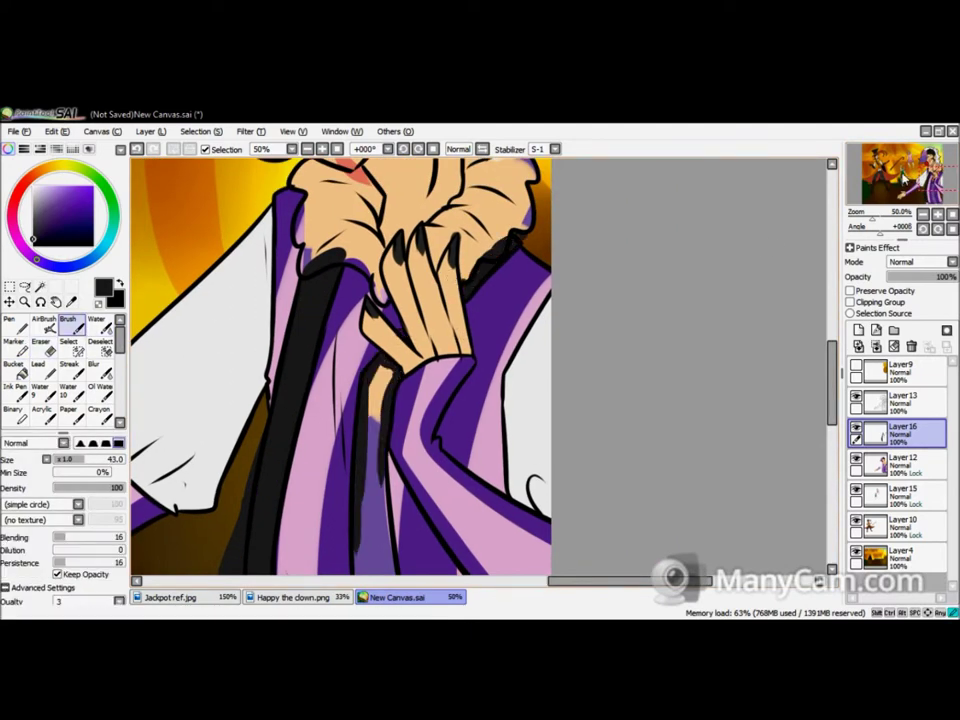
scroll(390, 350, down, 5)
drag(385, 170, 384, 386)
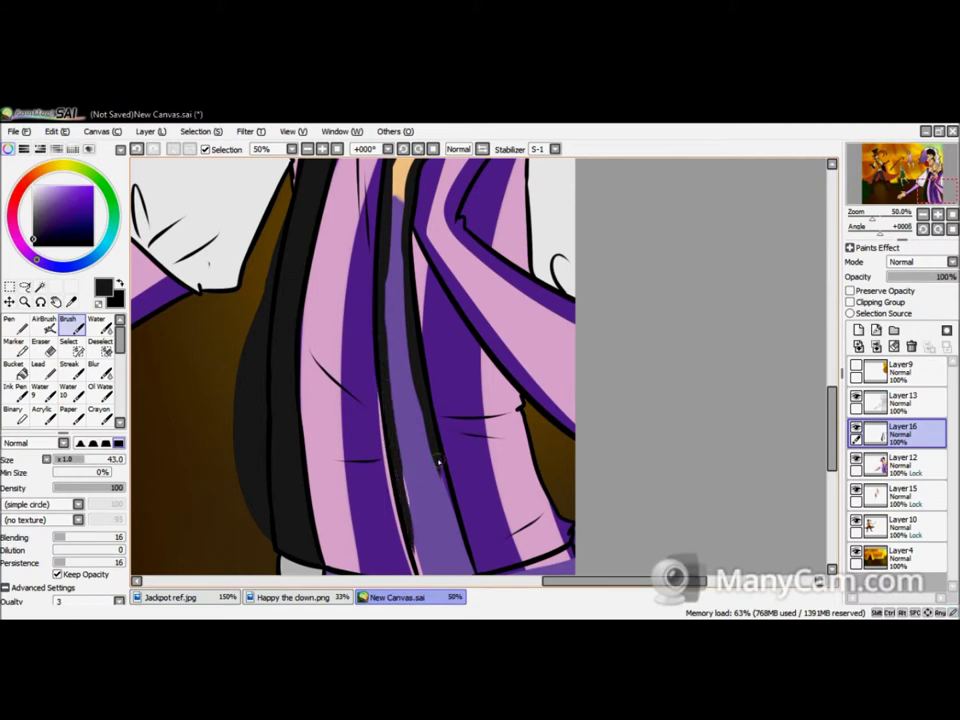
click(922, 190)
key(e)
key(g)
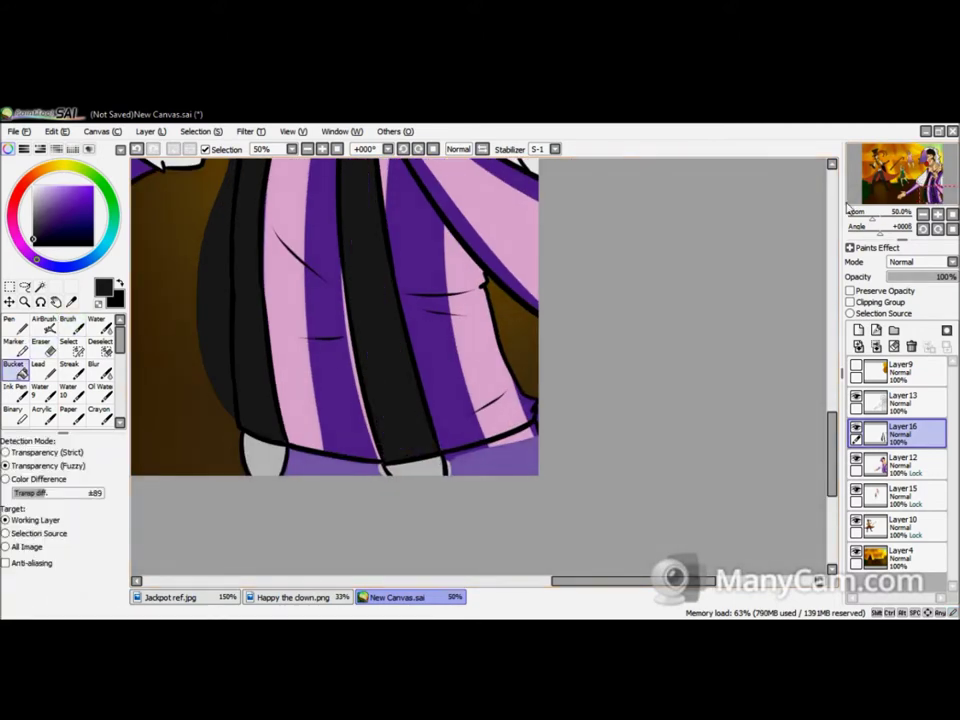
- Sample magenta-purple from Happy the clown.png, outline the collar ruffle beneath the clown's chin at size 43, and bucket-fill it
scroll(587, 324, up, 5)
key(b)
click(290, 597)
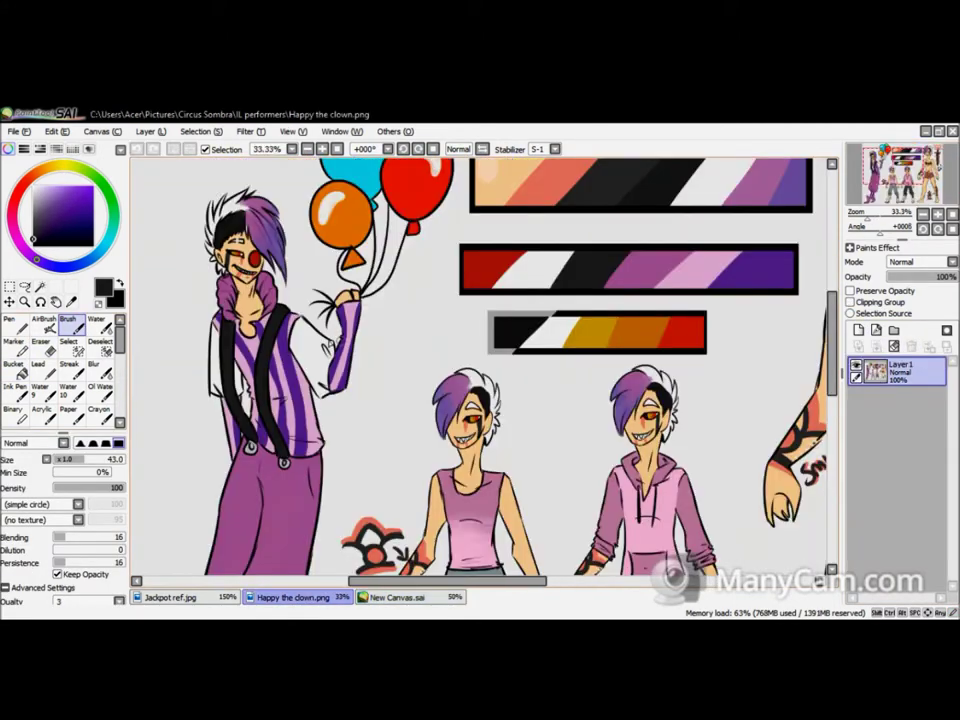
alt+click(240, 409)
click(400, 597)
scroll(380, 360, up, 1)
mouse_move(256, 355)
mouse_down()
mouse_move(248, 412)
mouse_move(262, 486)
mouse_move(333, 473)
mouse_up()
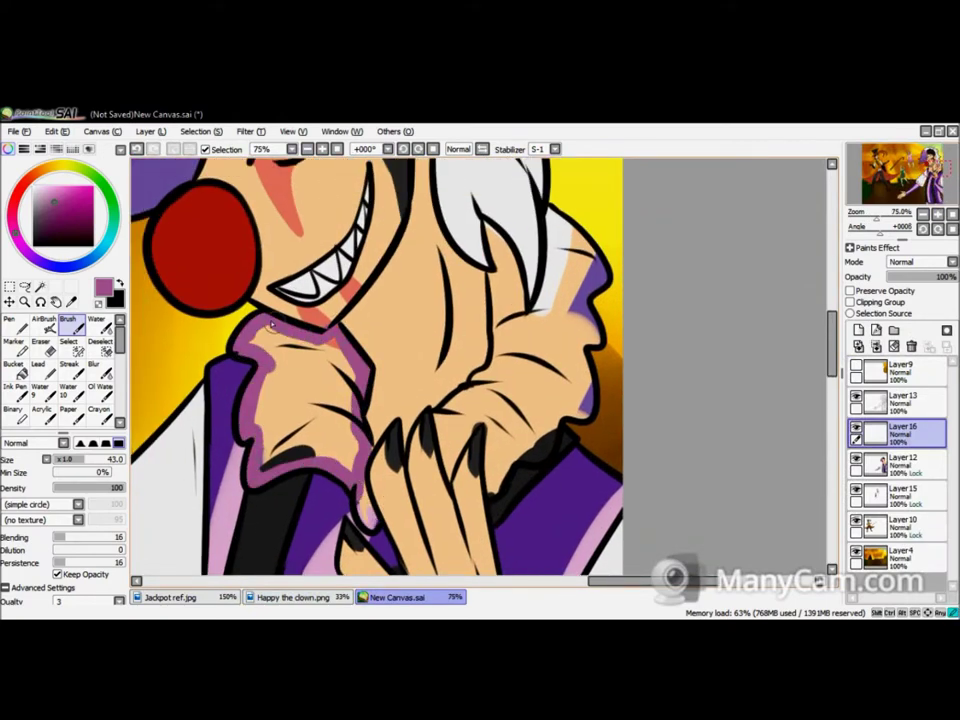
key(g)
click(305, 385)
- Sample the skin tone on Layer12 and clean up stray color around the neck and fingers with the Pen
key(e)
click(900, 463)
alt+click(411, 364)
key(n)
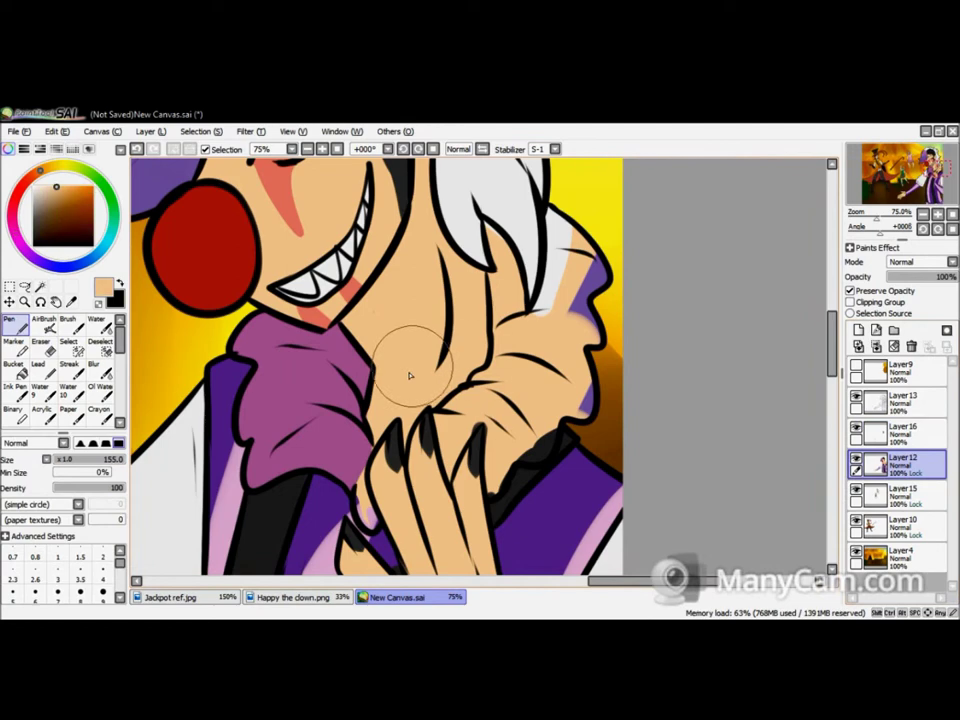
- Resample the ruffle's magenta-purple, outline the other half of the collar on Layer16, and bucket-fill it
alt+click(300, 400)
key(b)
click(900, 432)
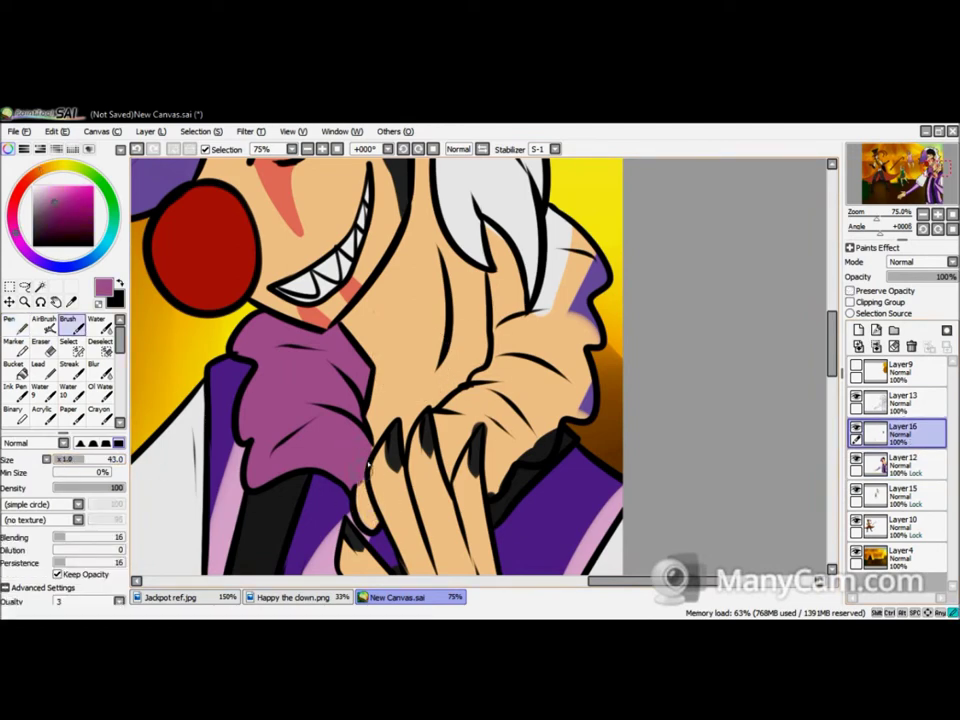
drag(638, 406, 546, 436)
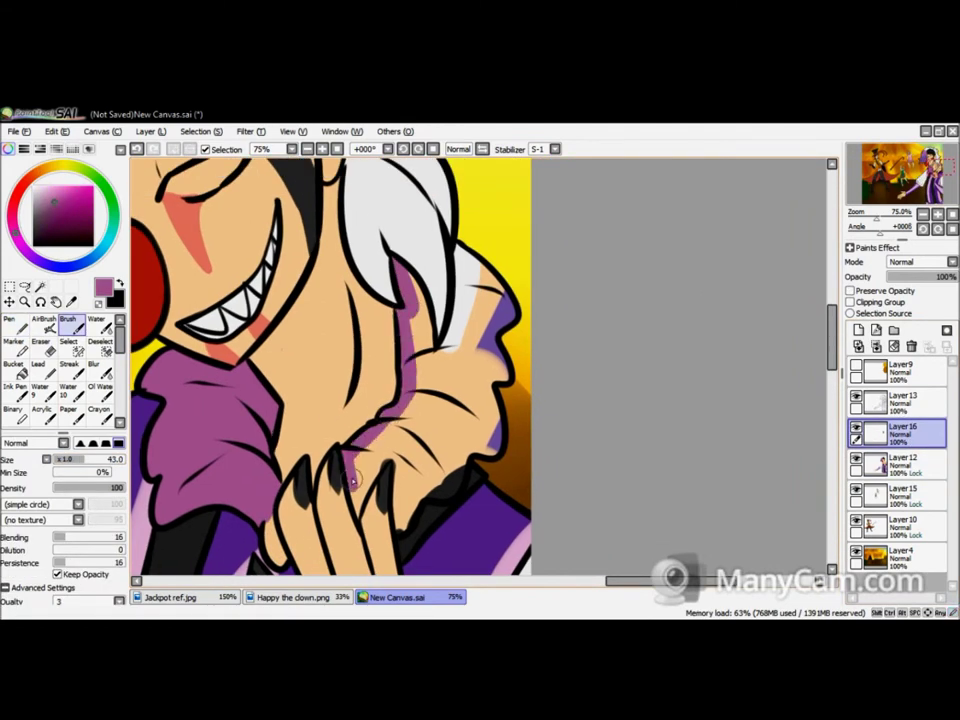
mouse_move(461, 467)
mouse_down()
mouse_move(372, 200)
mouse_move(320, 280)
mouse_up()
key(g)
click(460, 330)
- Turn on Clipping Group for Layer16 and brush the trousers below the shirt hem magenta-purple at size 43
click(882, 302)
scroll(480, 370, down, 5)
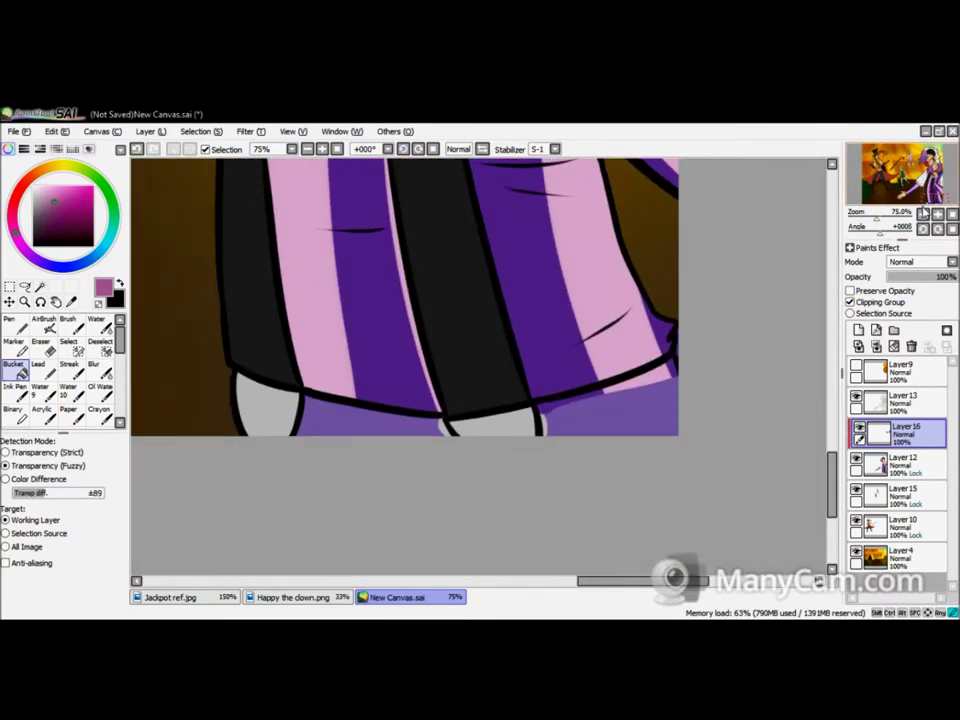
key(b)
click(67, 324)
drag(655, 396, 621, 412)
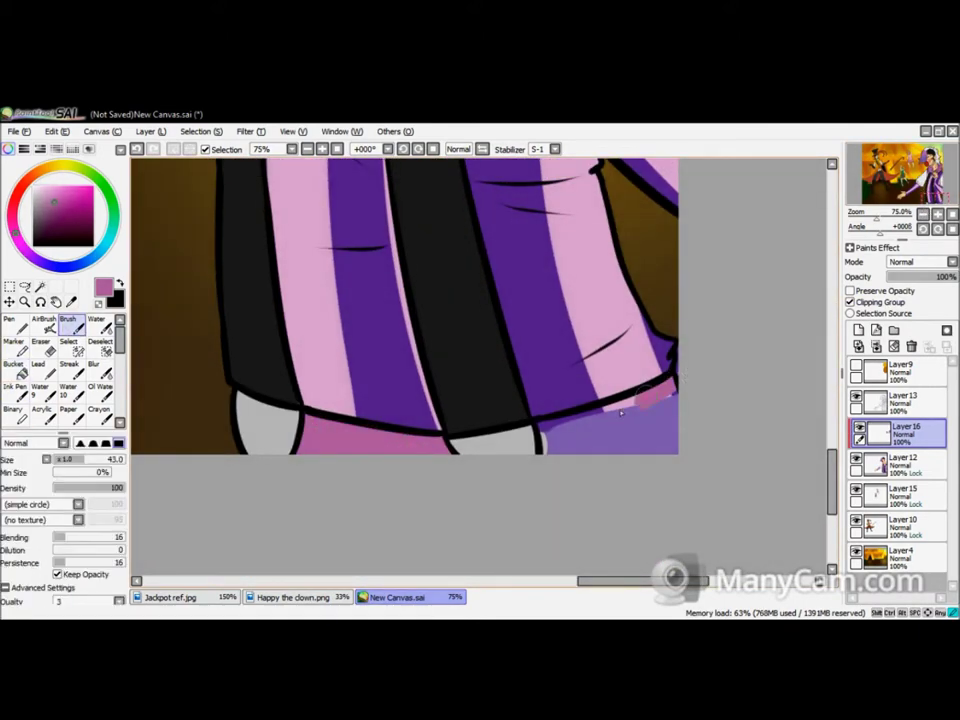
- Sample black from Happy the clown.png and paint the inside of the clown's narrowed eye on Layer16 at size 43
key(Page_Down)
key(Page_Down)
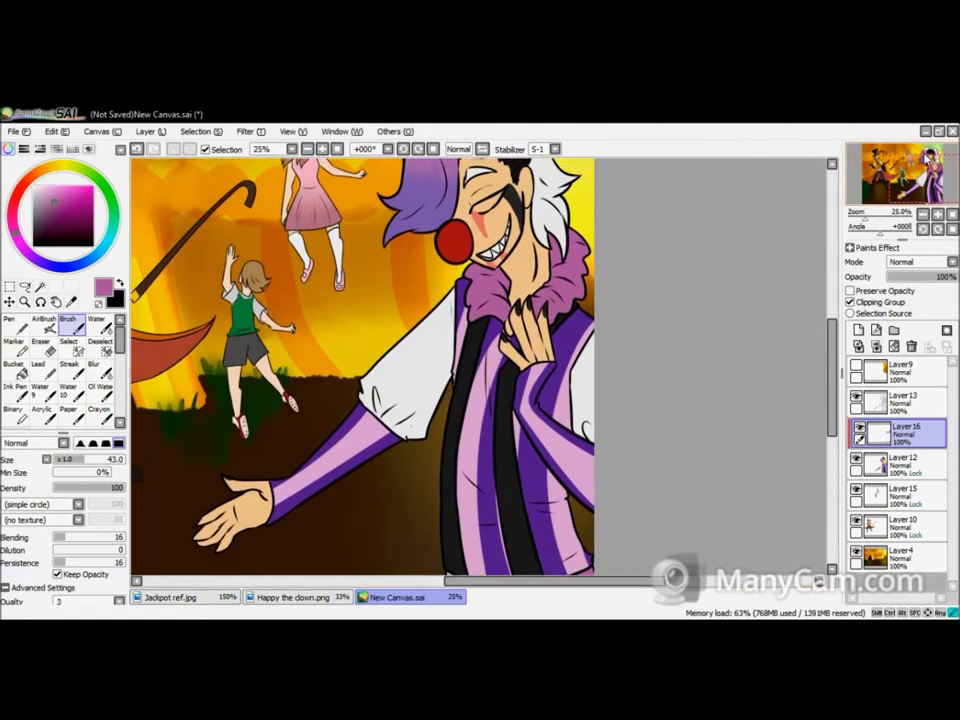
scroll(396, 524, left, 5)
key(Page_Up)
key(Page_Up)
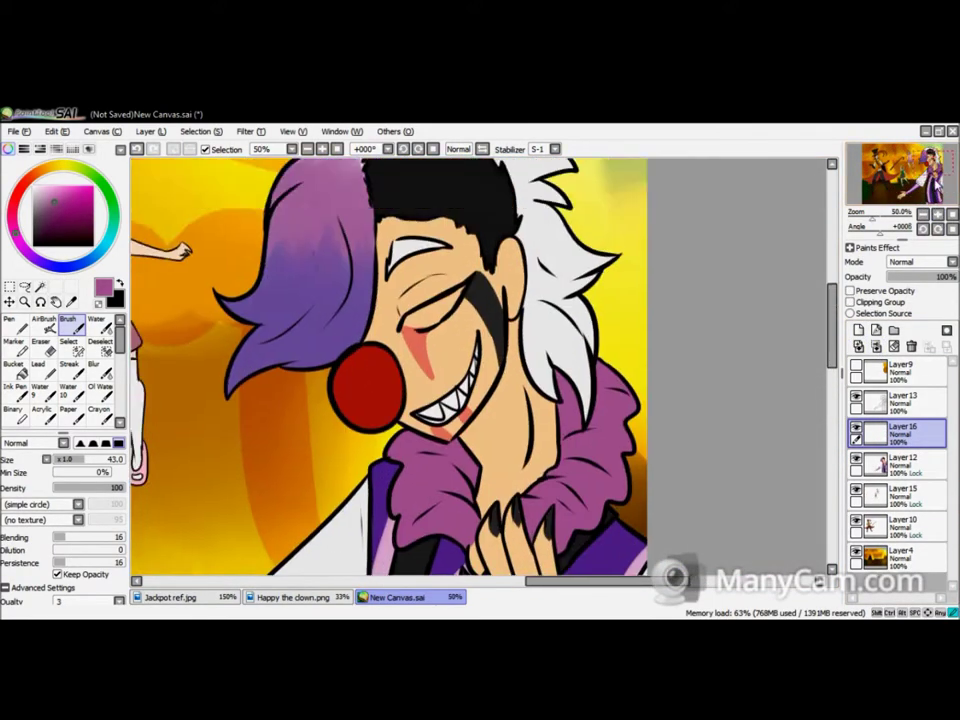
click(290, 597)
click(398, 597)
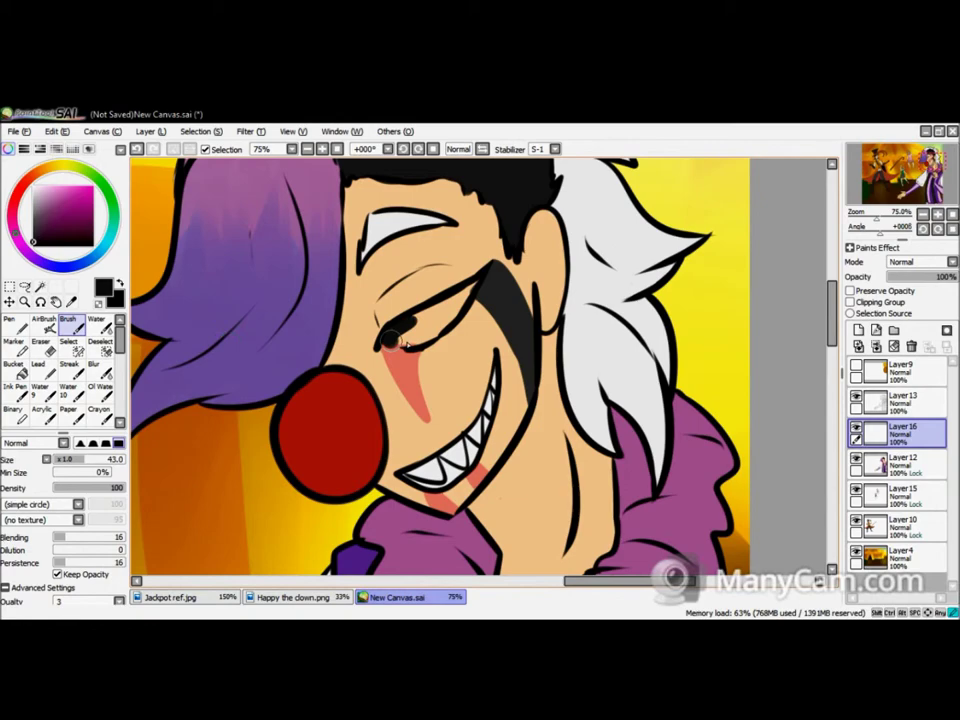
drag(402, 343, 463, 289)
- Sample mustard yellow from Happy the clown.png and paint the clown's iris on a new layer
click(290, 597)
alt+click(397, 296)
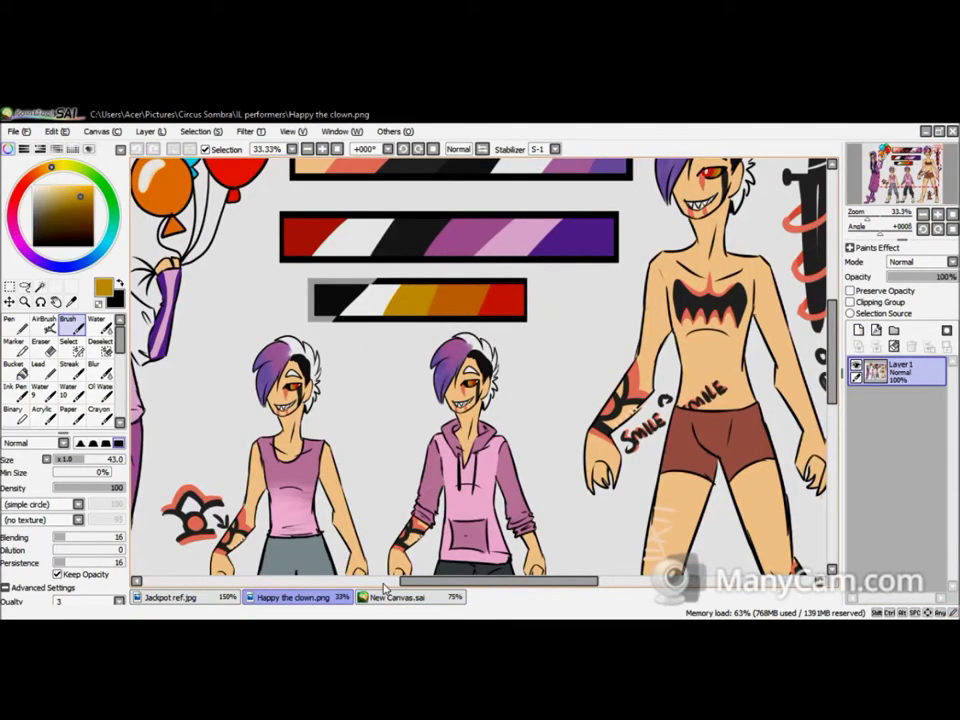
click(398, 597)
click(858, 330)
drag(390, 320, 460, 290)
- Sample orange and red from Happy the clown.png and paint the iris's orange inner ring and red center, each on its own new layer
click(290, 597)
alt+click(420, 294)
click(398, 597)
click(858, 330)
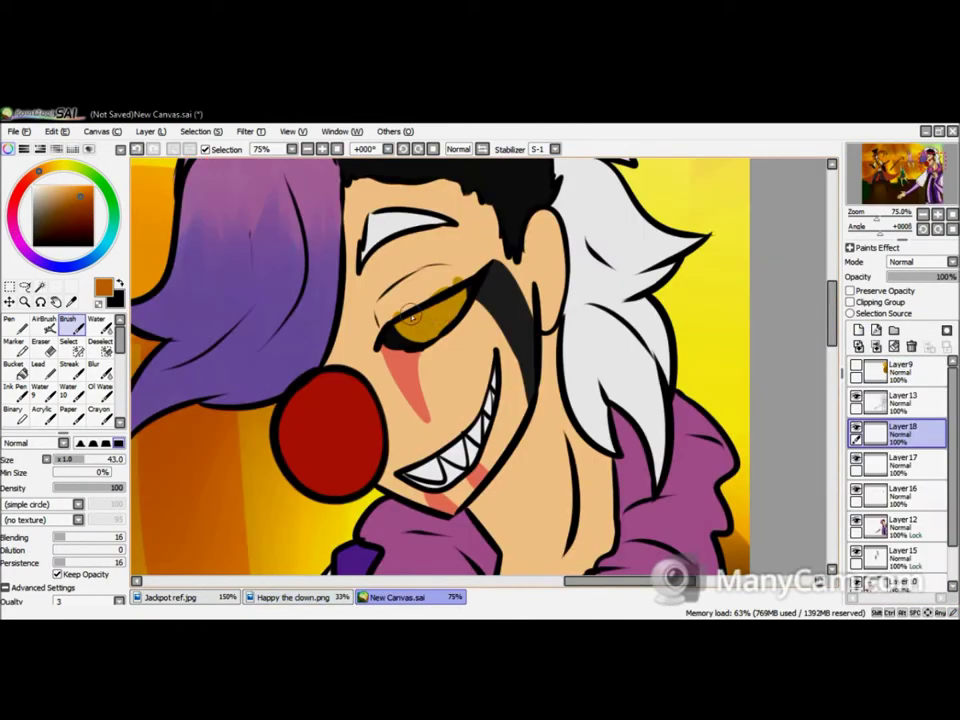
click(290, 597)
alt+click(321, 231)
click(398, 597)
click(858, 330)
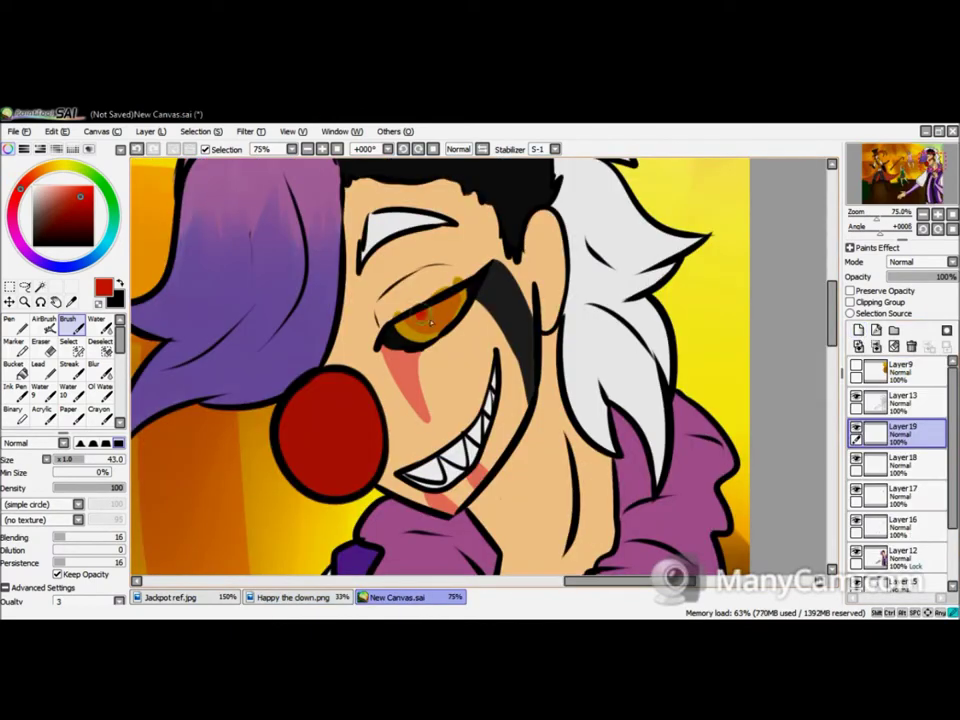
- Sample off-white from Happy the clown.png and dot the center of the clown's eye on a new layer
click(290, 597)
alt+click(292, 321)
click(398, 597)
click(858, 330)
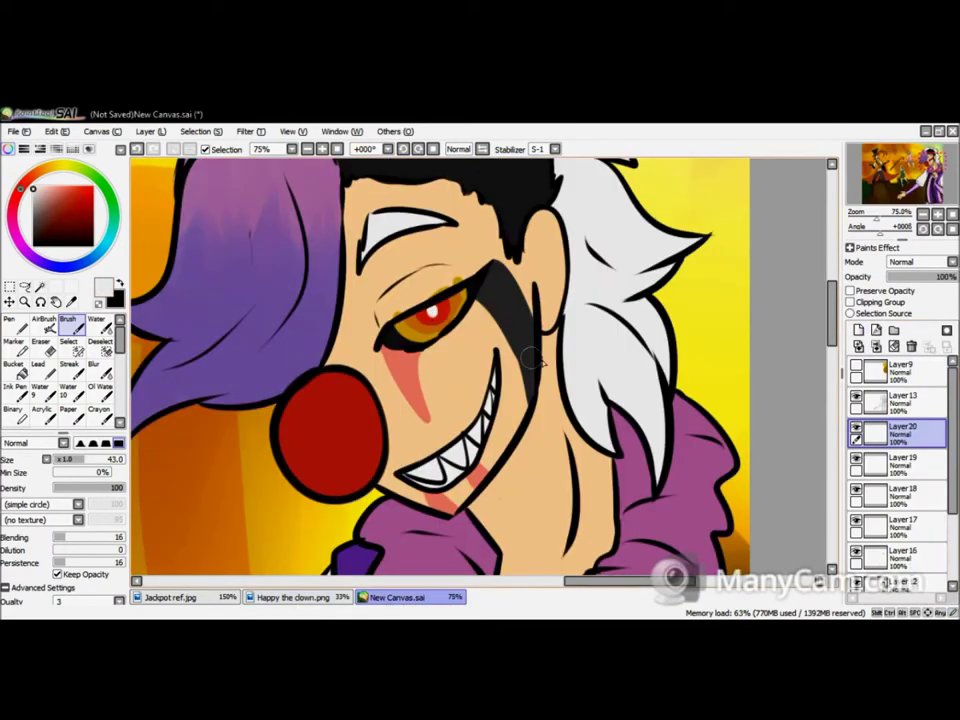
- Merge the clown's color details and Layer13 down into Layer12, and merge Layer15 down into Layer10
key(ctrl+minus)
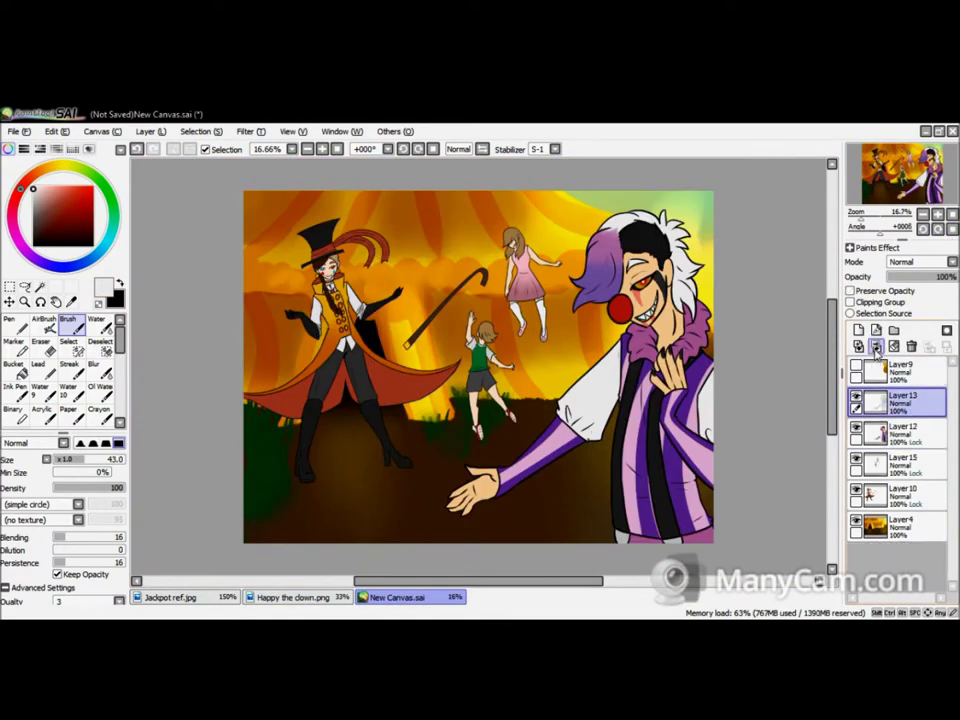
click(290, 597)
key(ctrl+minus)
click(390, 597)
click(876, 346)
click(900, 432)
click(876, 346)
click(900, 463)
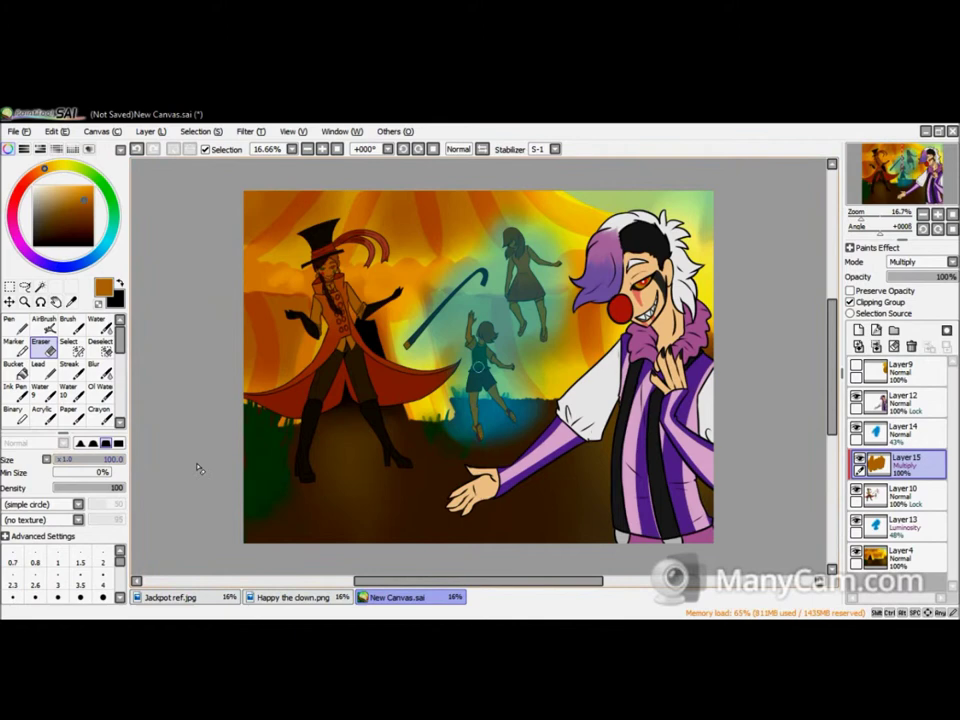
- Erase the Multiply shading on Layer15 from the two small floating figures and the cane
mouse_move(530, 280)
mouse_down()
mouse_move(491, 245)
mouse_move(432, 340)
mouse_up()
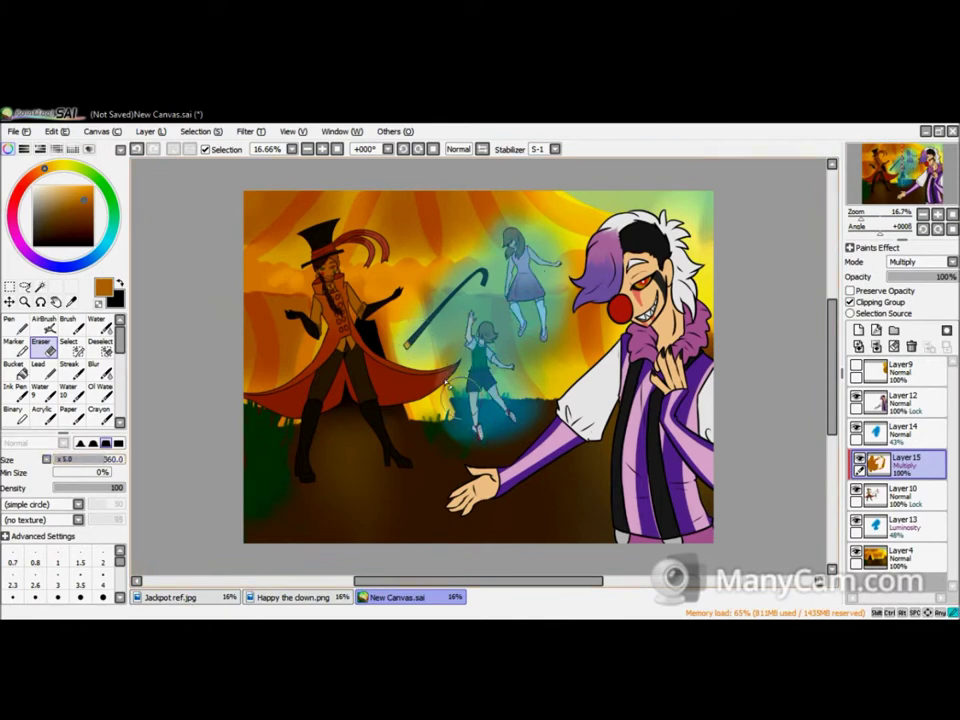
key(b)
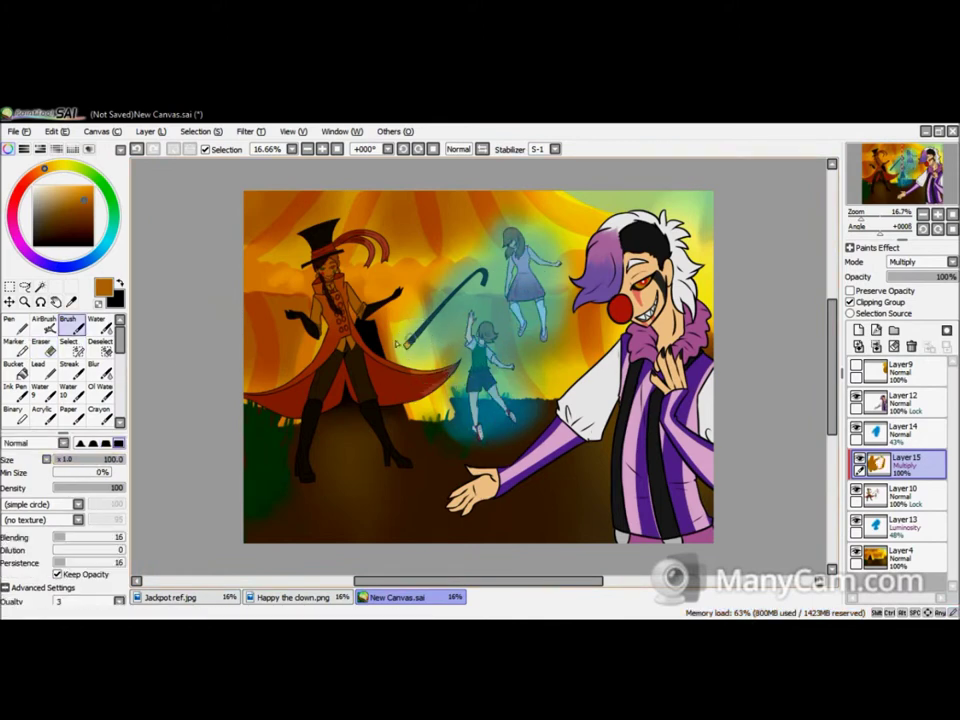
click(93, 365)
key(e)
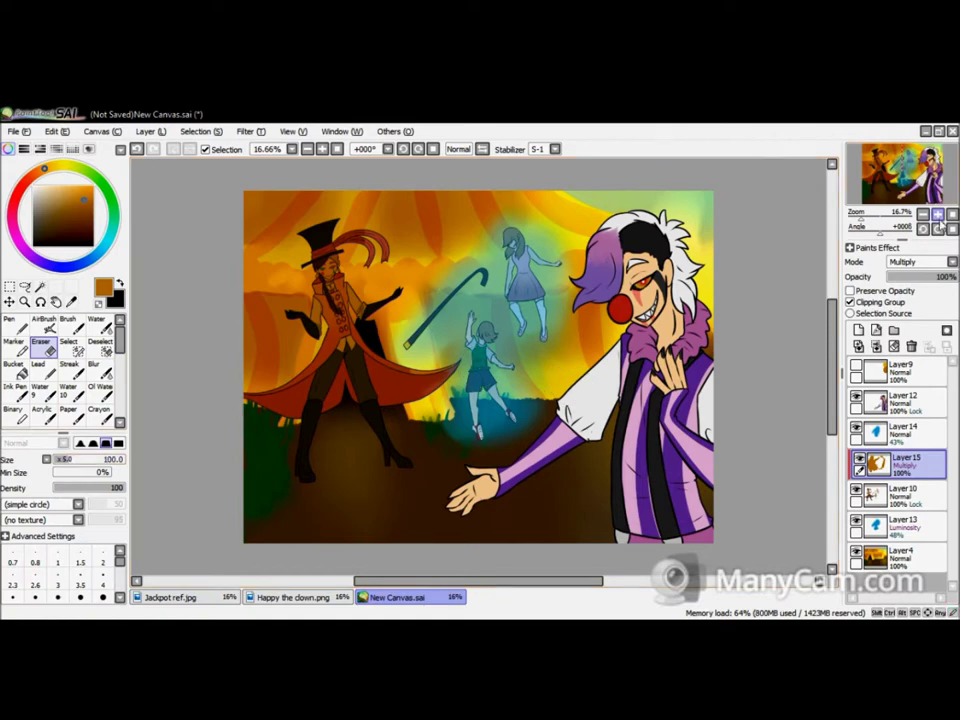
- Erase the Multiply shading on Layer15 from the ringmaster's face, hat, hat ribbons, coat and sleeve where the light falls
click(937, 214)
drag(564, 411, 478, 368)
click(93, 365)
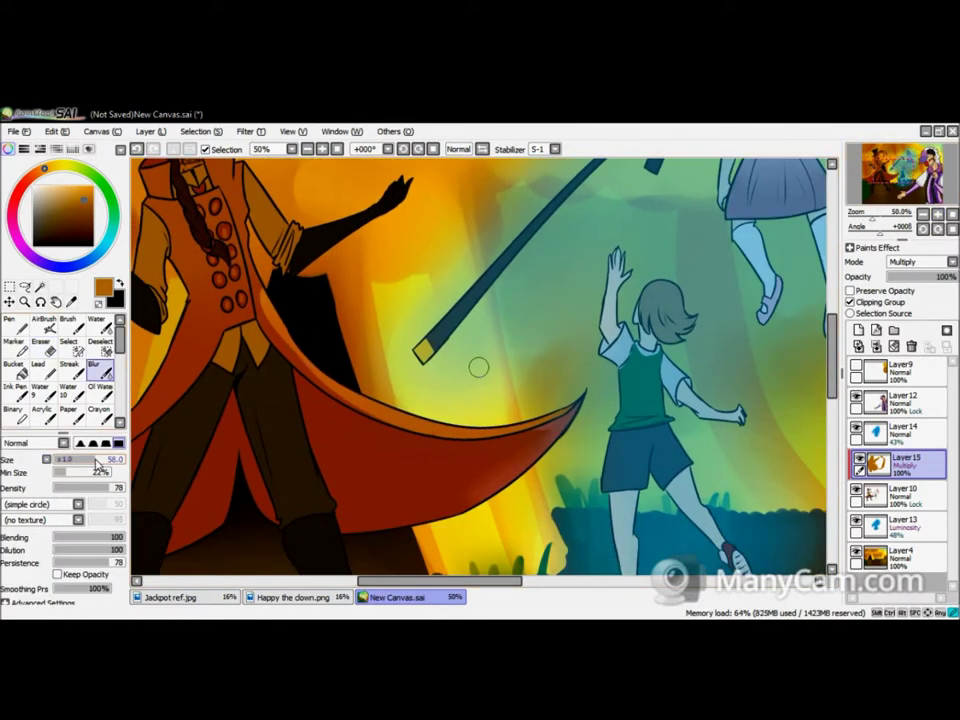
key(e)
mouse_move(300, 358)
mouse_down()
mouse_move(459, 533)
mouse_move(460, 578)
mouse_up()
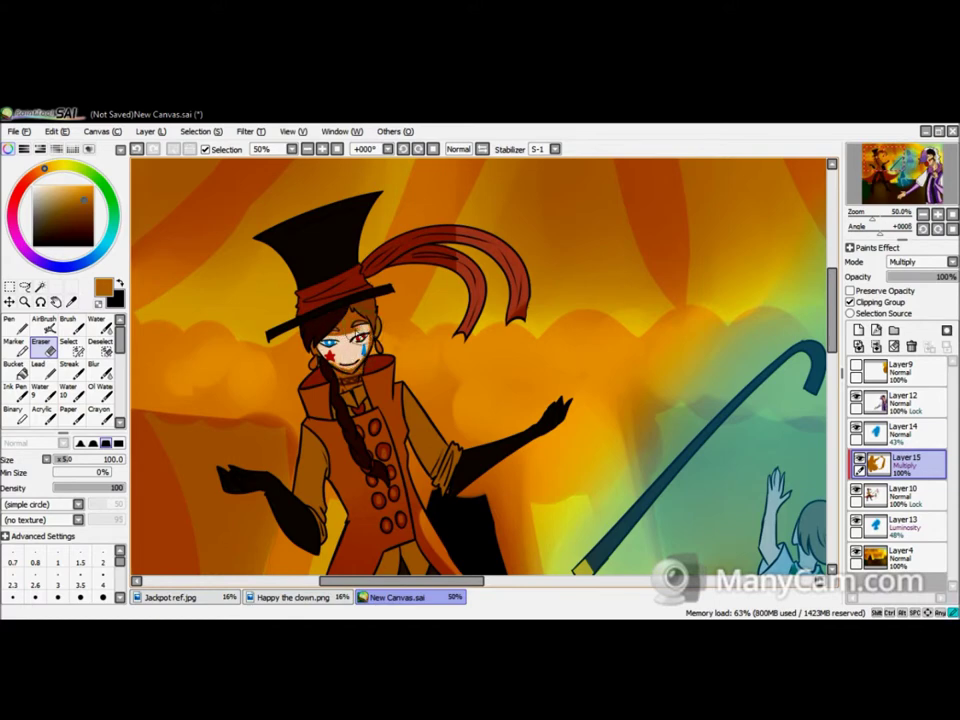
key(b)
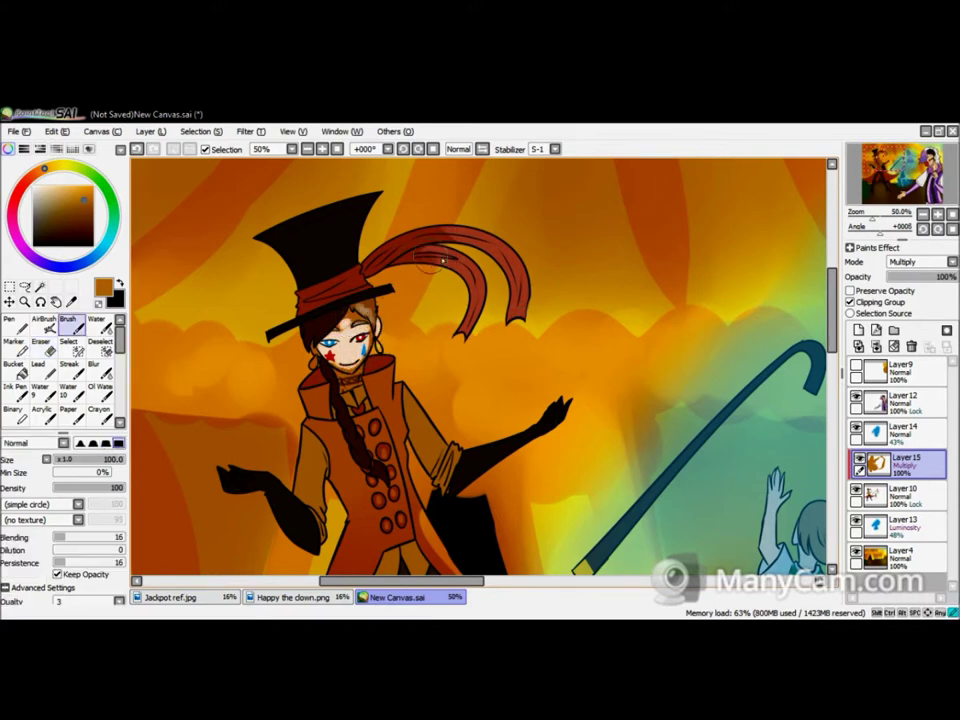
key(e)
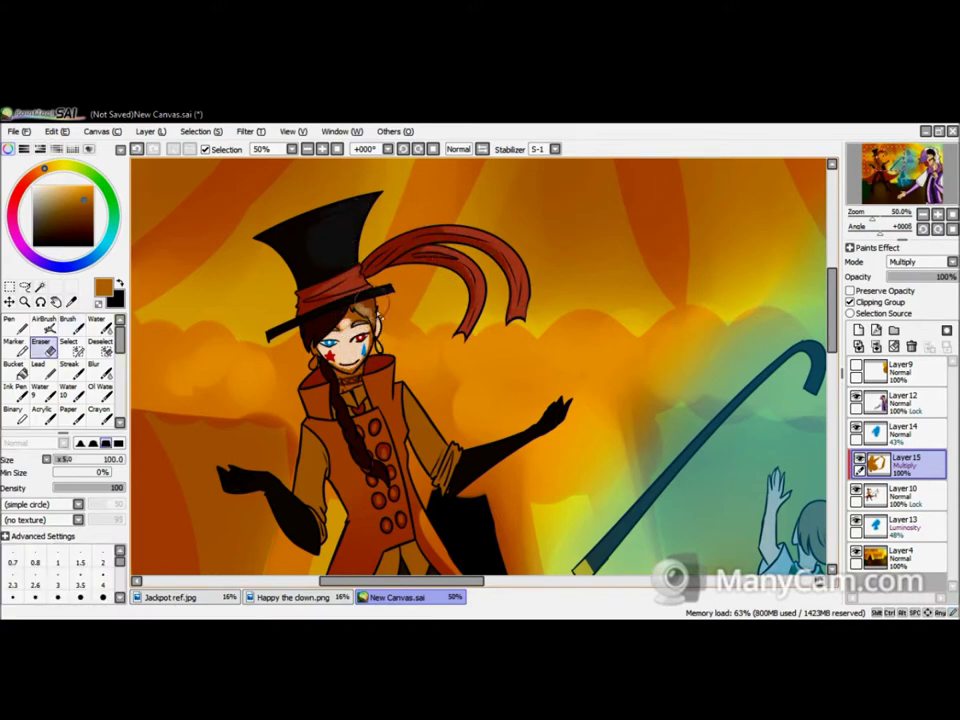
drag(408, 388, 440, 462)
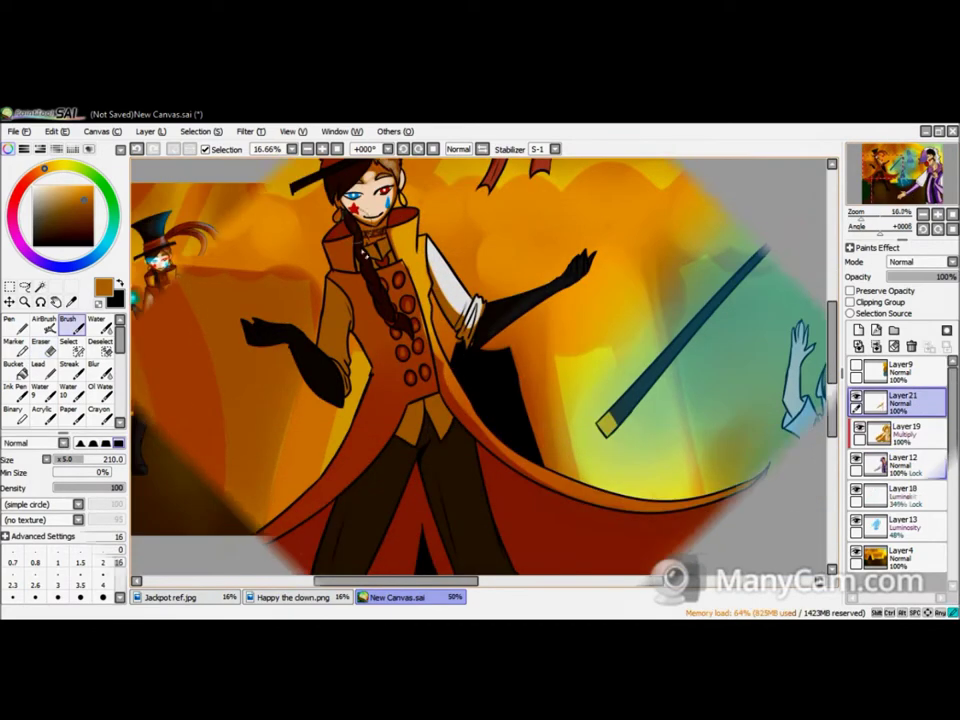
- Clip Layer21 with Multiply mode and blur the clown's second shading at brush size 190
click(906, 288)
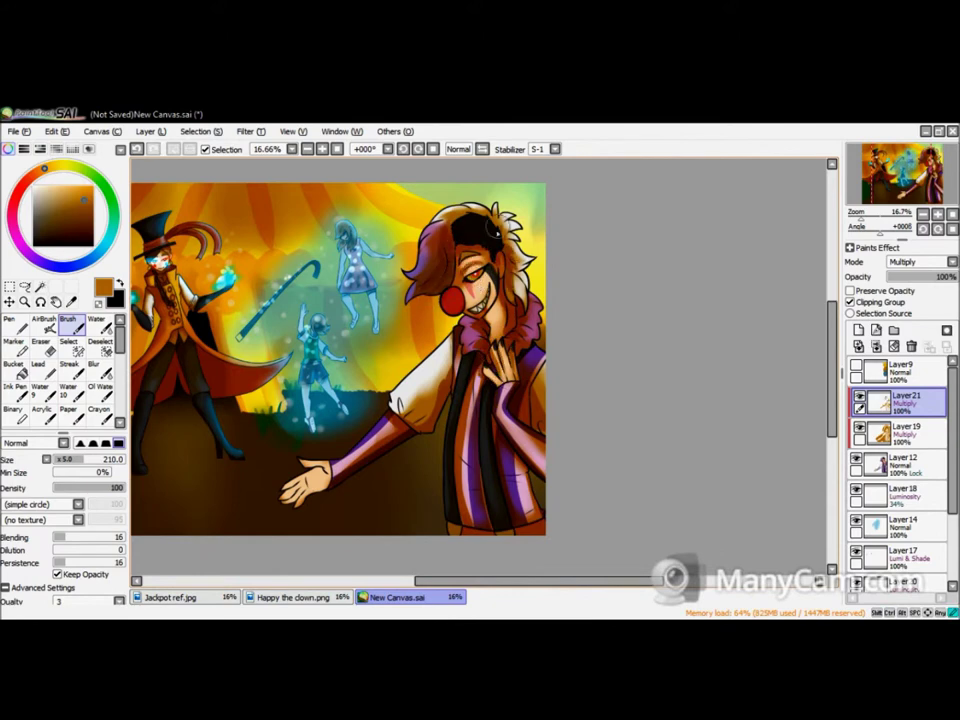
click(94, 366)
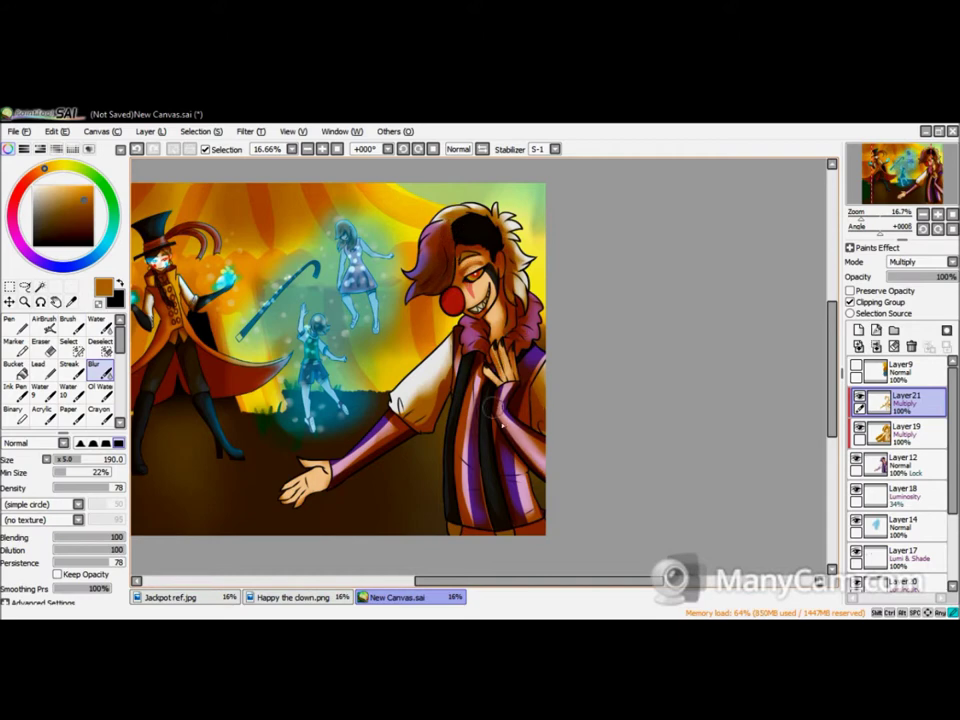
- Paint a mauve cloud of magic around the clown's outstretched hand on a new layer
drag(375, 456, 432, 456)
click(858, 330)
click(14, 322)
mouse_move(340, 420)
mouse_down()
mouse_move(330, 500)
mouse_move(360, 480)
mouse_up()
- Try brightening the mauve cloud with strokes on another new layer in Luminosity mode
click(858, 330)
click(920, 261)
drag(340, 420, 360, 500)
- Delete the Luminosity layer over the mauve cloud, then blur the cloud on Layer22 and set its opacity to 71%
click(94, 366)
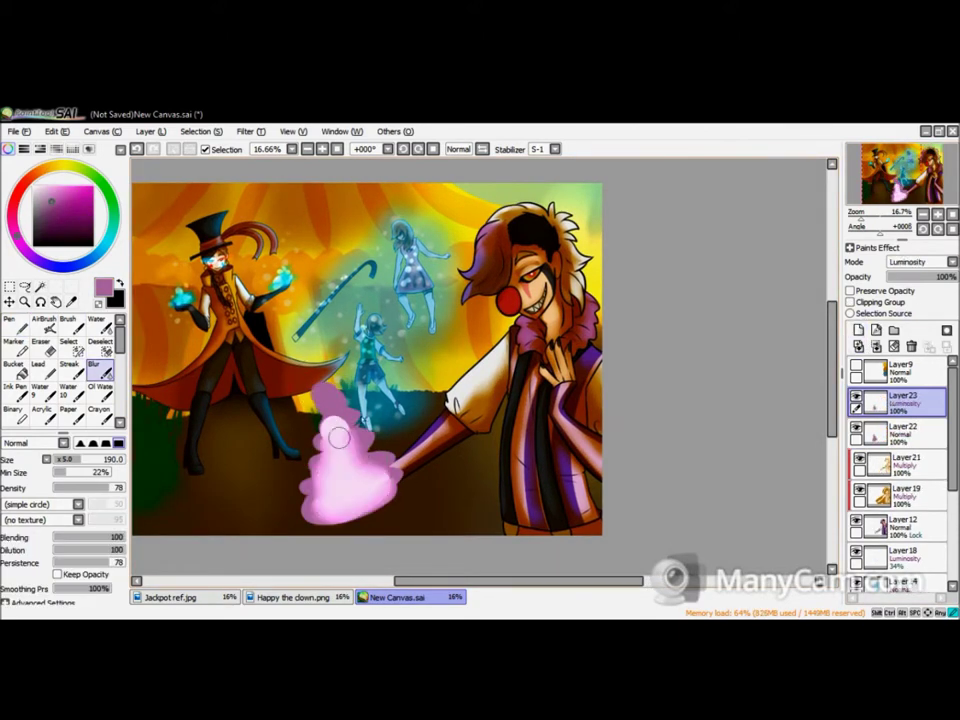
click(898, 427)
click(898, 398)
click(911, 345)
drag(950, 277, 935, 277)
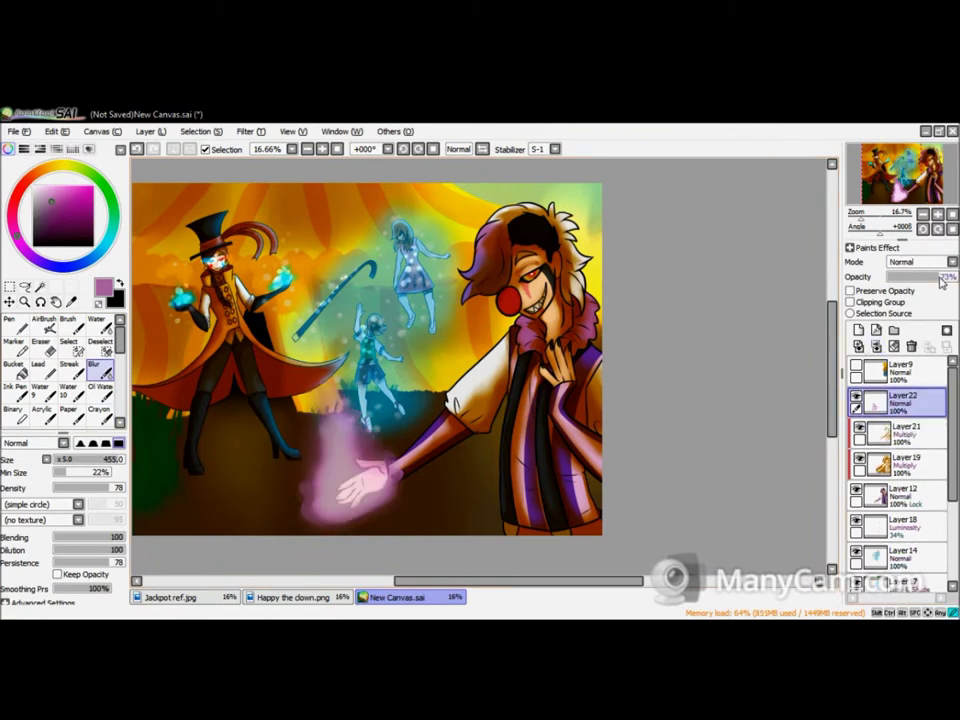
- Dot white sparkles around the clown's hand on a new layer, undo stray dots, and set it to Luminosity at 32%
click(80, 326)
key(ctrl+shift+n)
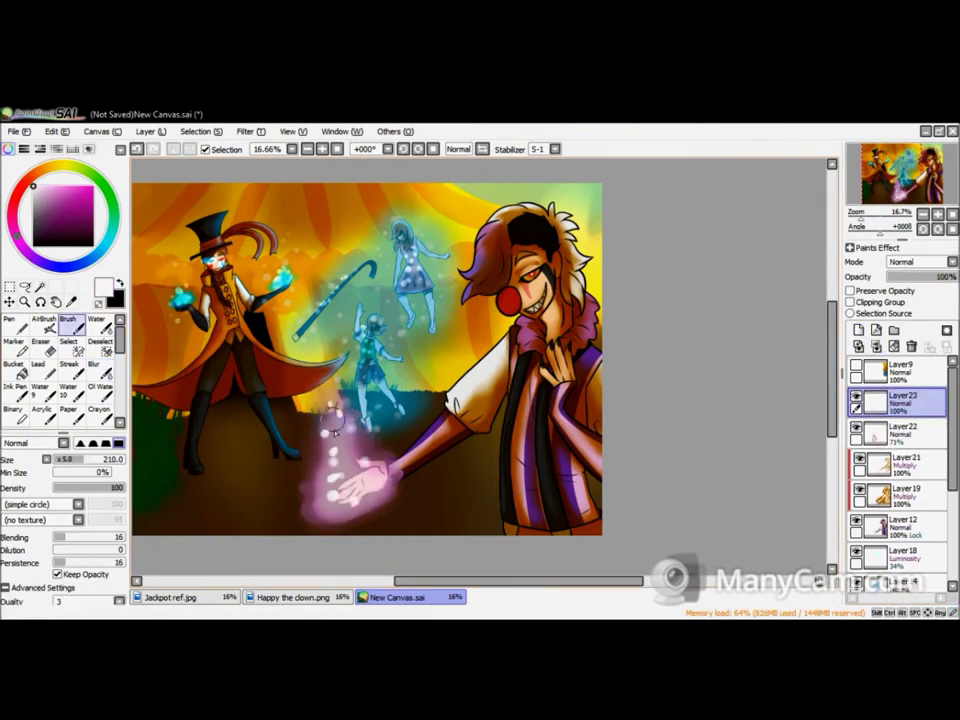
key(ctrl+z)
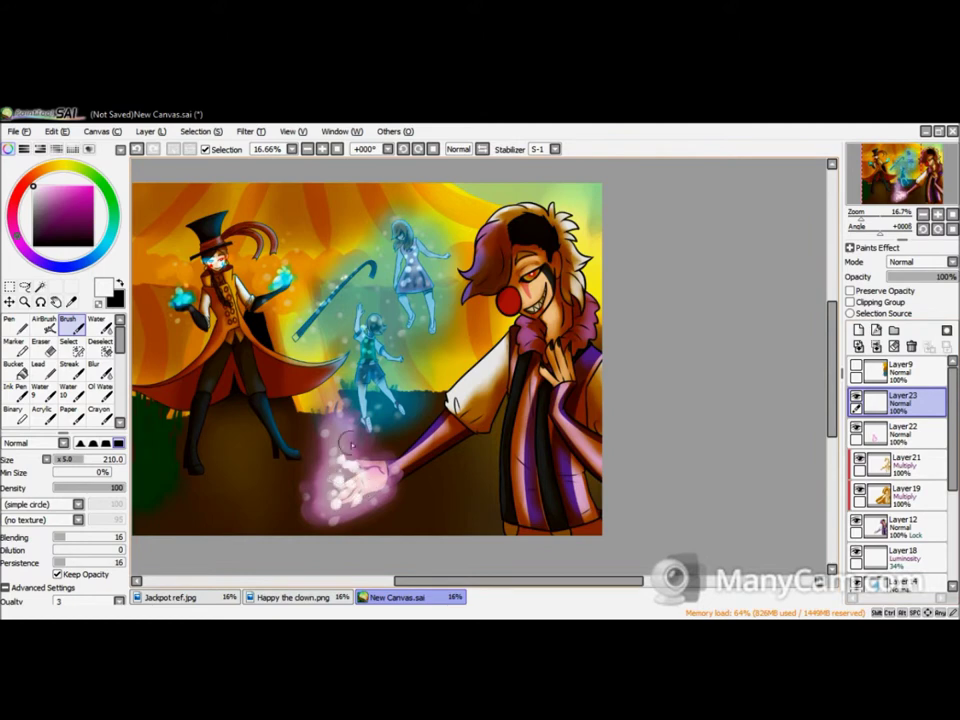
key(ctrl+z)
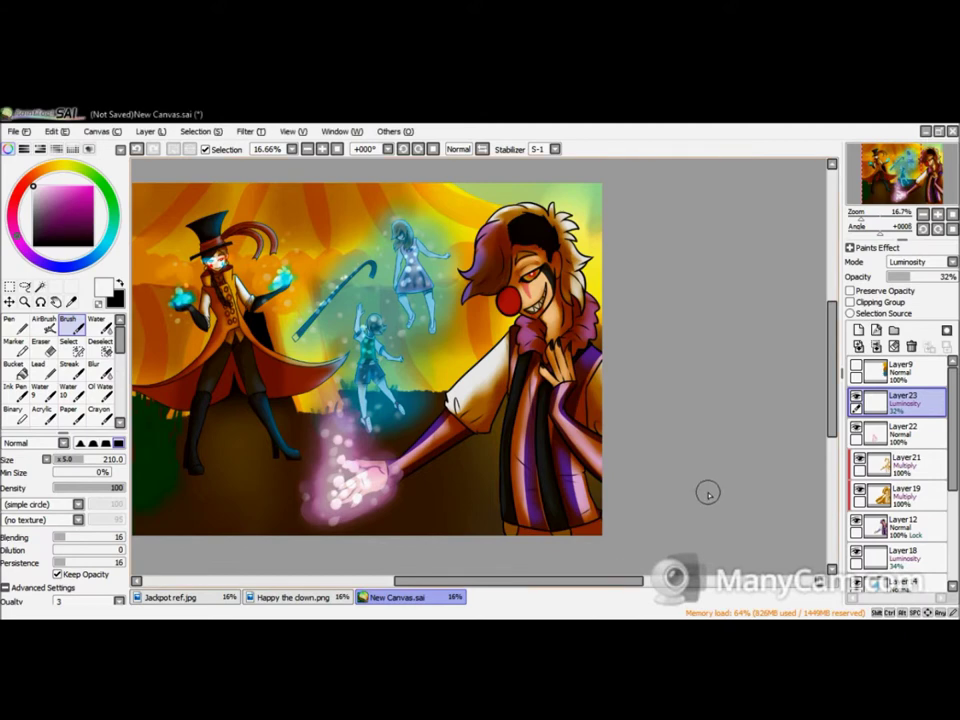
- Delete Layer21, the second Multiply shading layer above Layer19
drag(935, 200, 928, 201)
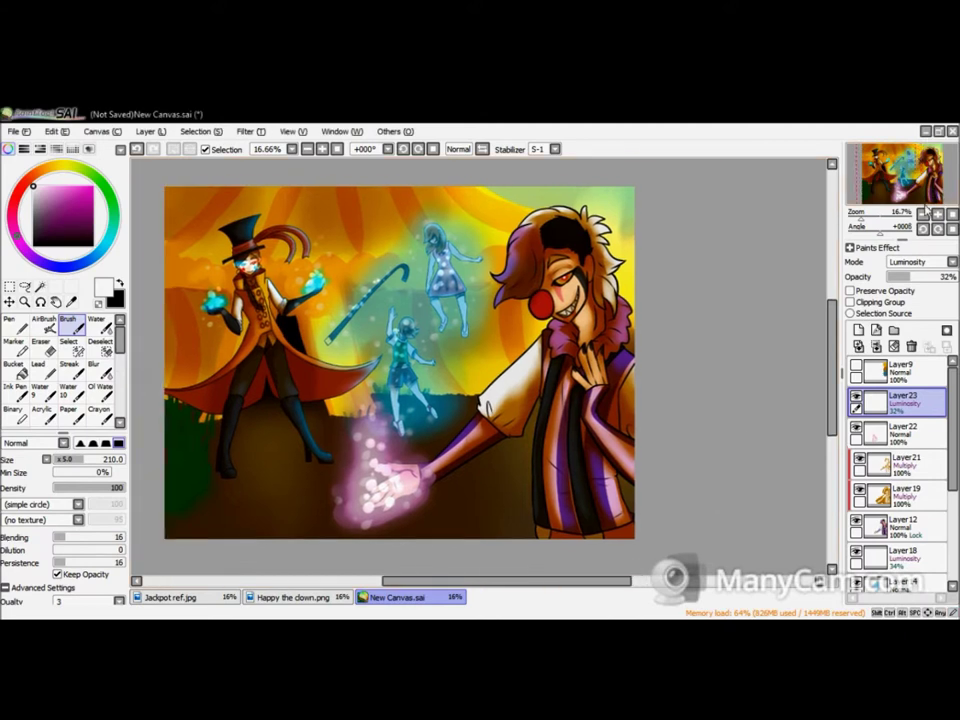
click(900, 460)
click(911, 346)
- Sample mauve from Happy the clown.png and paint reflected light on the clown's hand, arm, hair and coat on a new layer above Layer19
click(858, 330)
click(290, 597)
alt+click(364, 270)
click(410, 597)
mouse_move(365, 495)
mouse_down()
mouse_move(540, 437)
mouse_move(534, 508)
mouse_up()
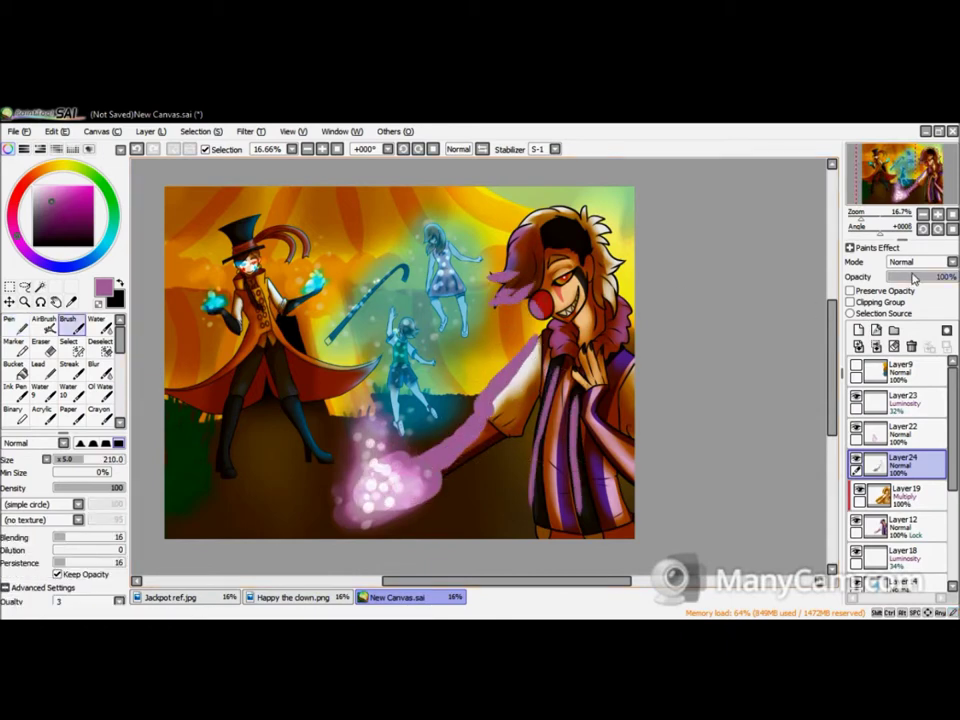
- Clip the clown's mauve light layer, set it to Luminosity at 95% opacity, and blur its strokes at size 455
click(851, 302)
click(918, 262)
click(912, 327)
click(103, 365)
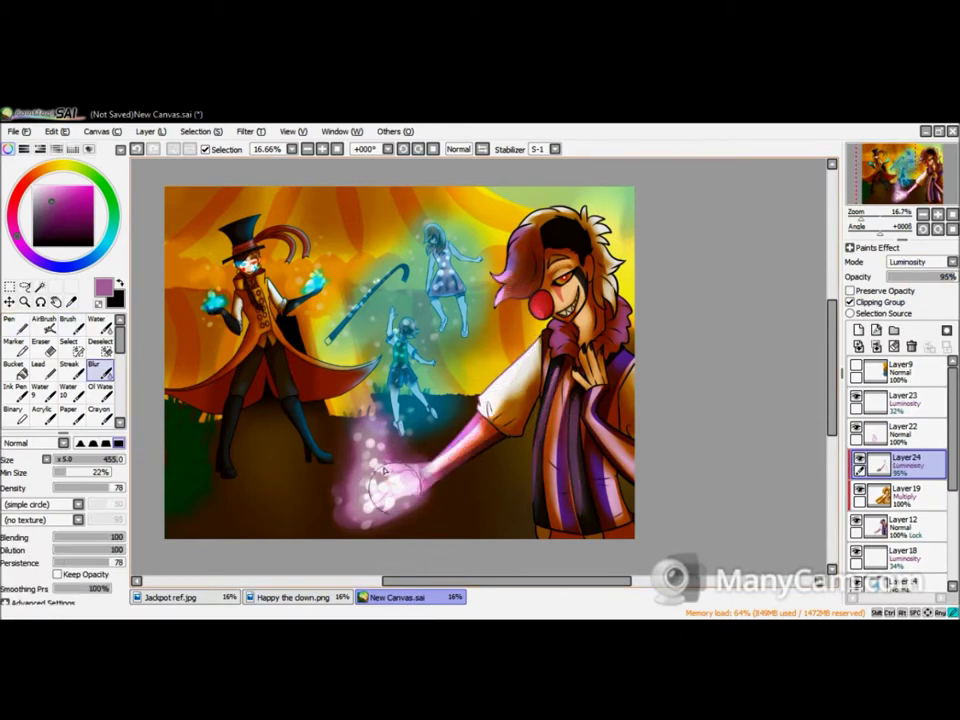